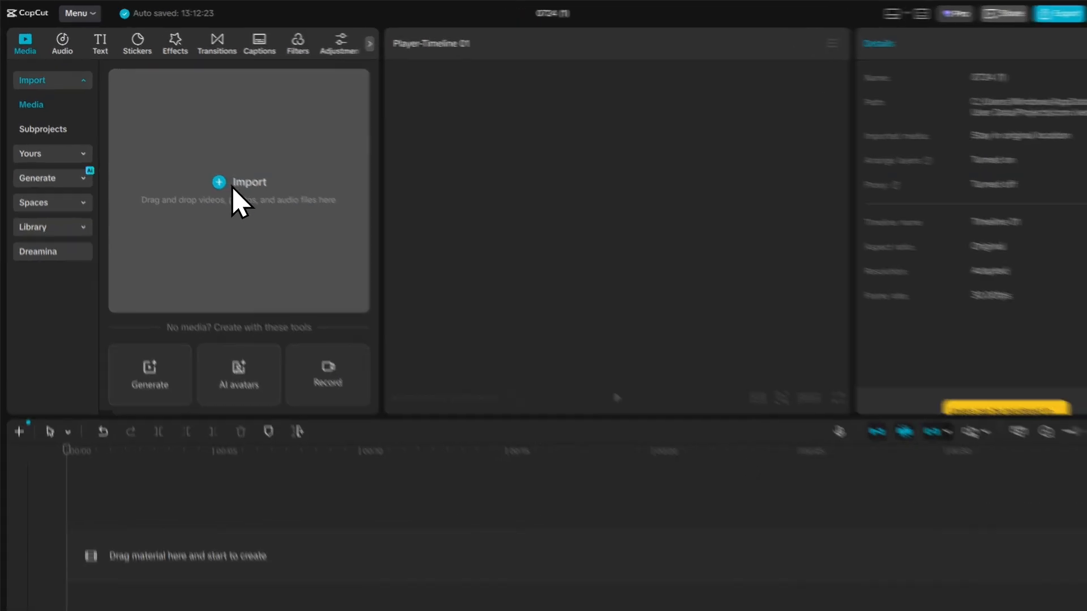
Import 1.mp4, 2.mp4, 3.mp4, 4.mp4 and 0724.mp4 from the Video 3 folder into the project media.
left_click(225, 169)
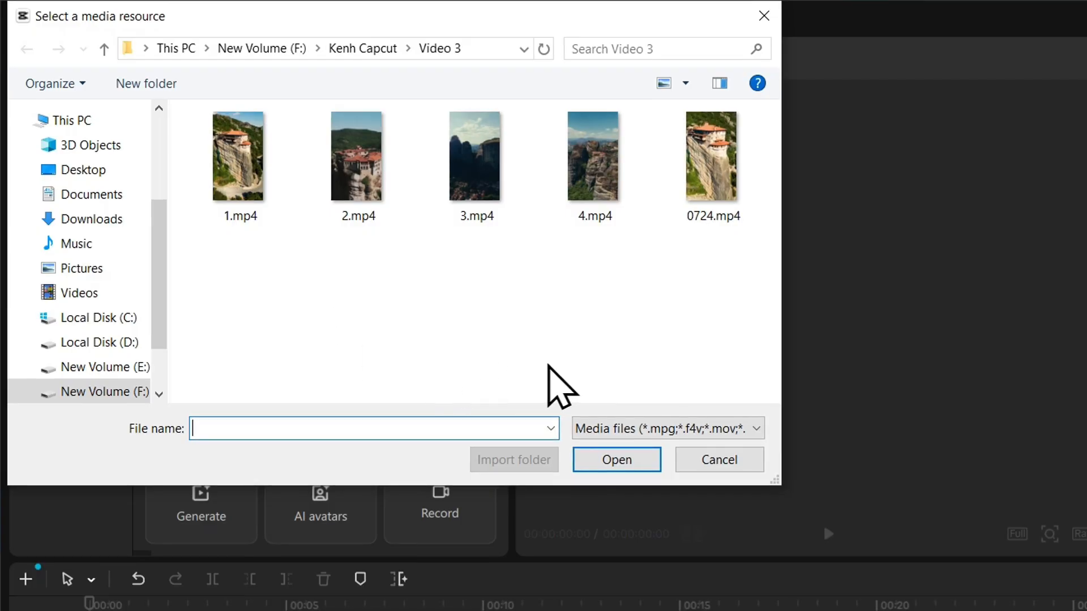
left_click_drag(537, 270, 214, 152)
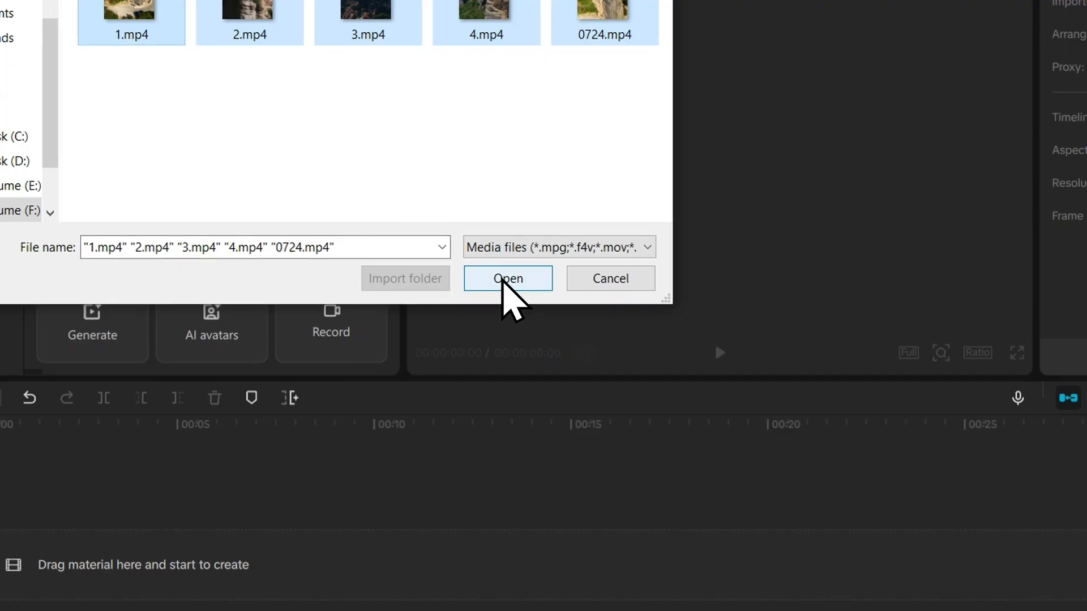
left_click(496, 285)
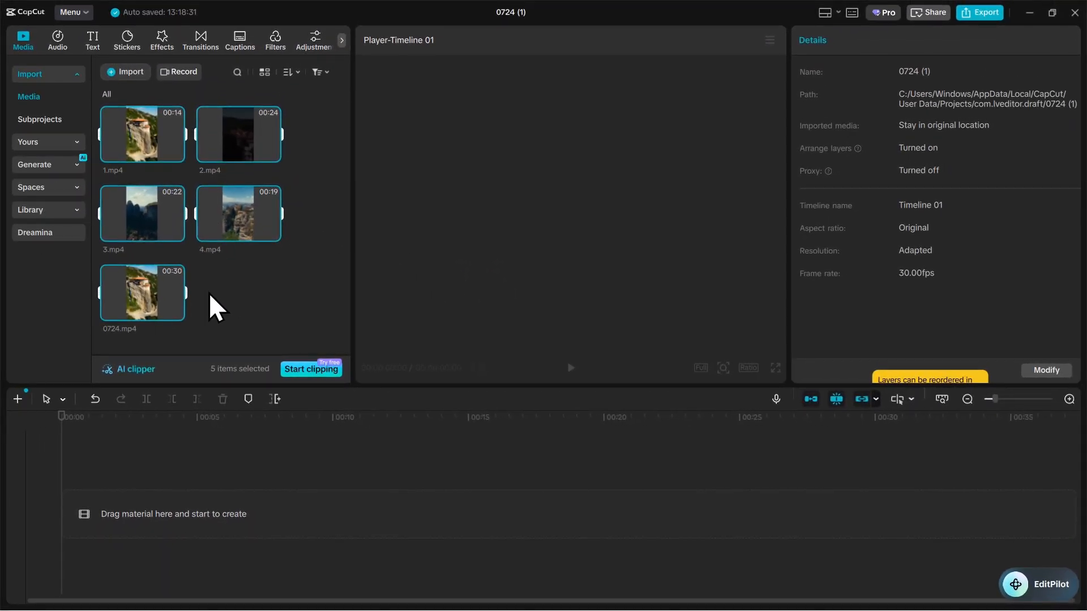
left_click(226, 297)
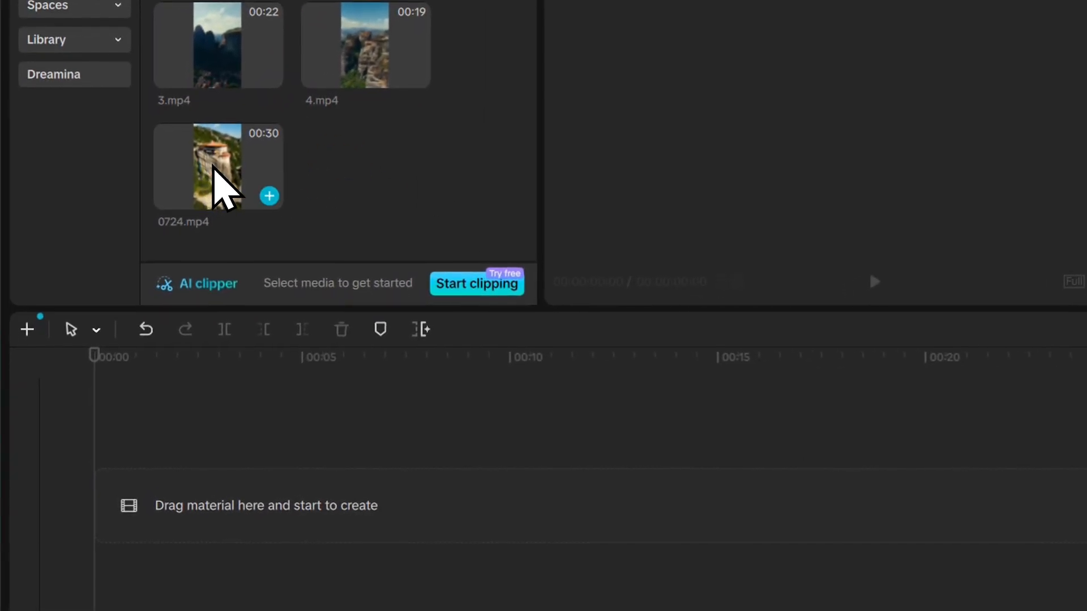
Place 0724.mp4 on the main track at the start of the timeline.
left_click_drag(233, 176, 201, 501)
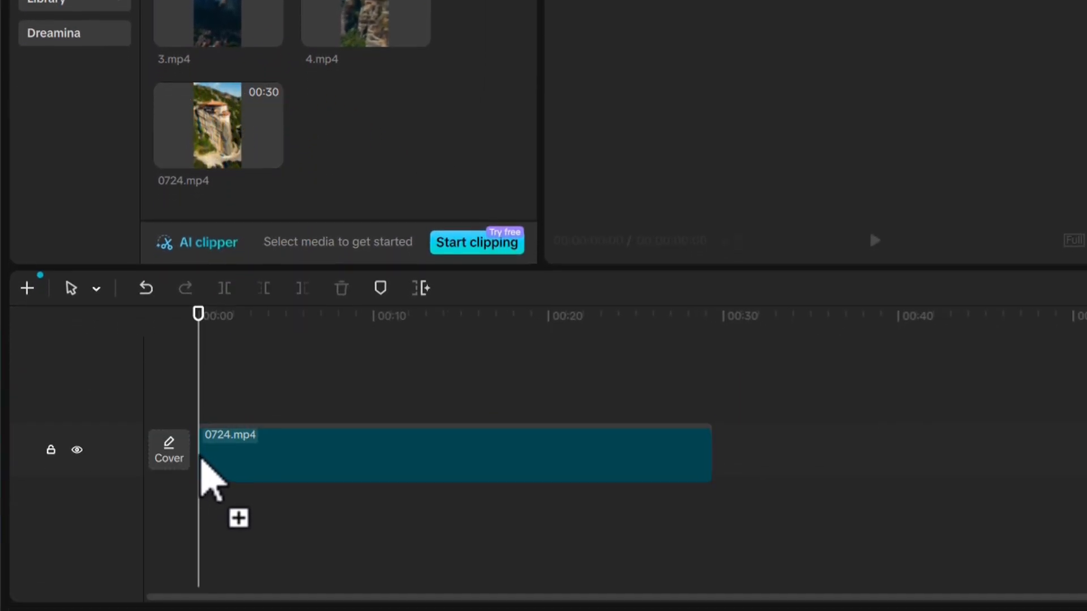
left_click_drag(201, 461, 202, 473)
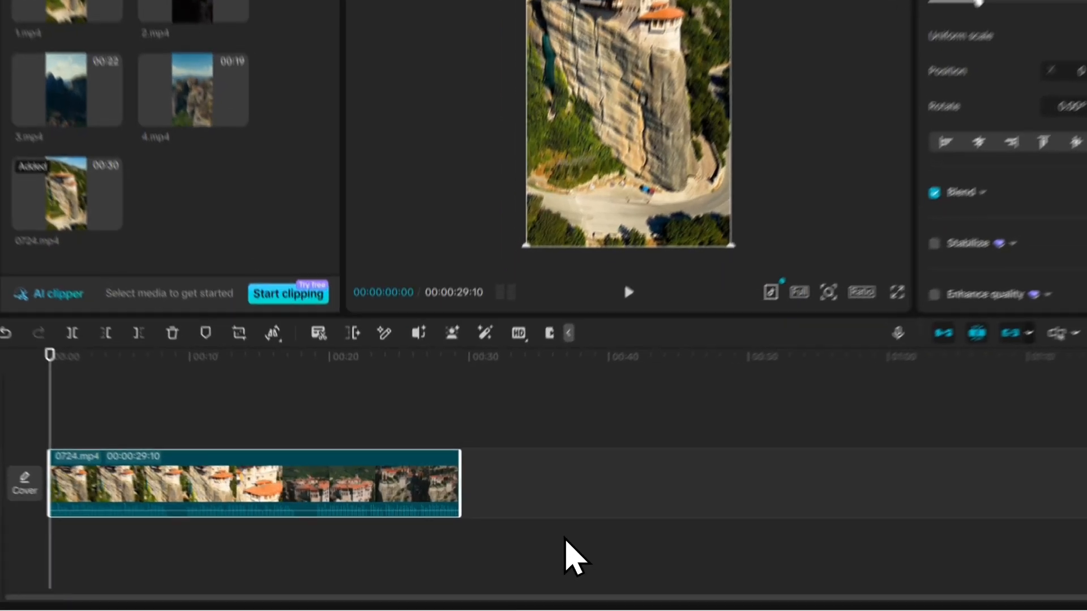
left_click(516, 552)
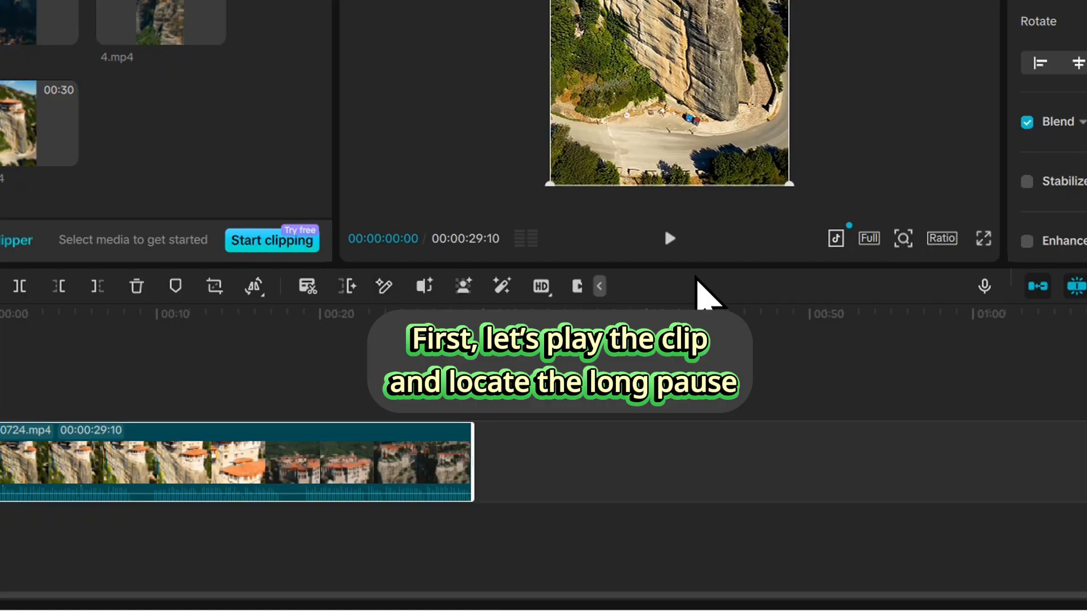
Play the timeline clip and examine its audio waveform up close for long pauses.
left_click(670, 238)
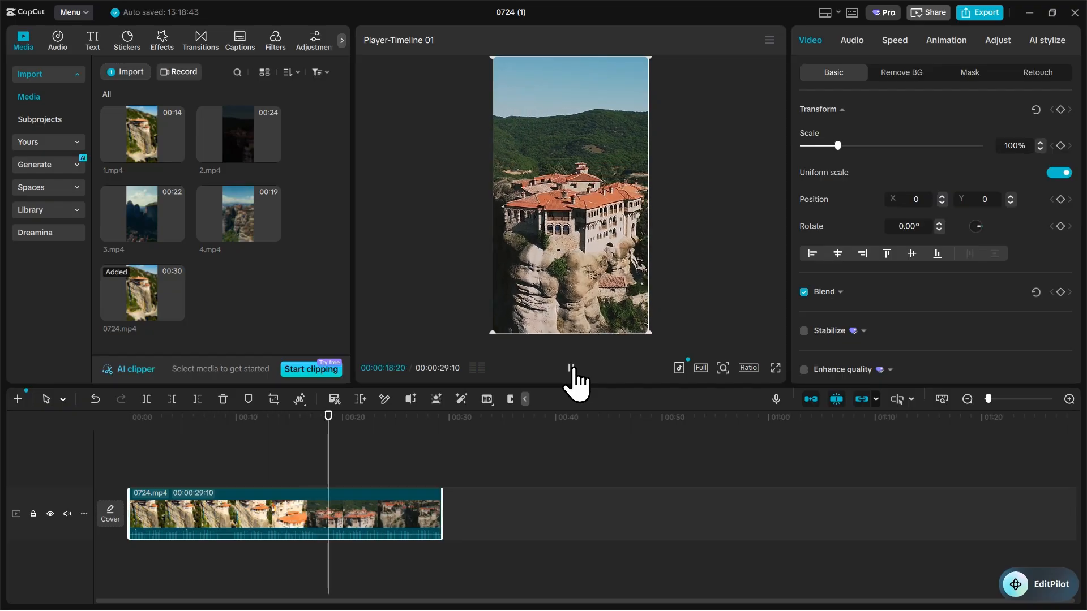
left_click(571, 368)
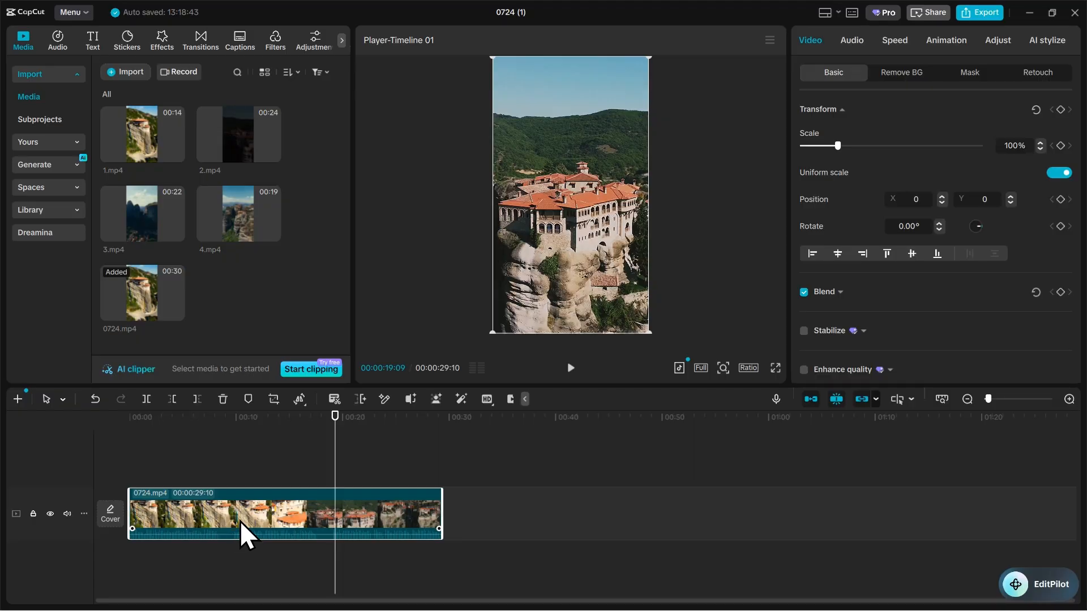
scroll(245, 535, "up", 2)
scroll(249, 535, "up", 3)
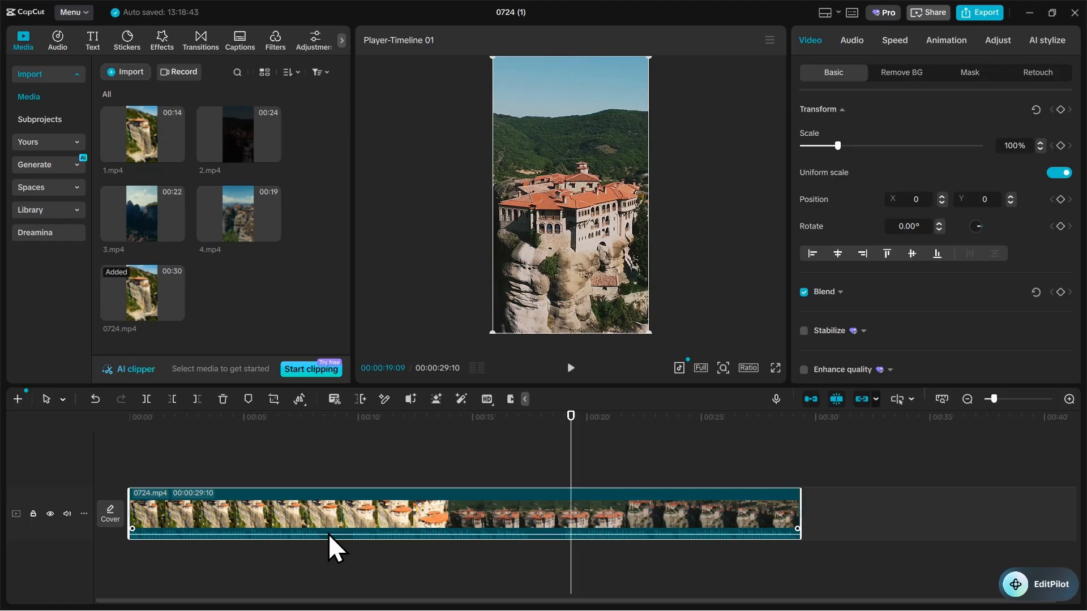
scroll(333, 559, "up", 3)
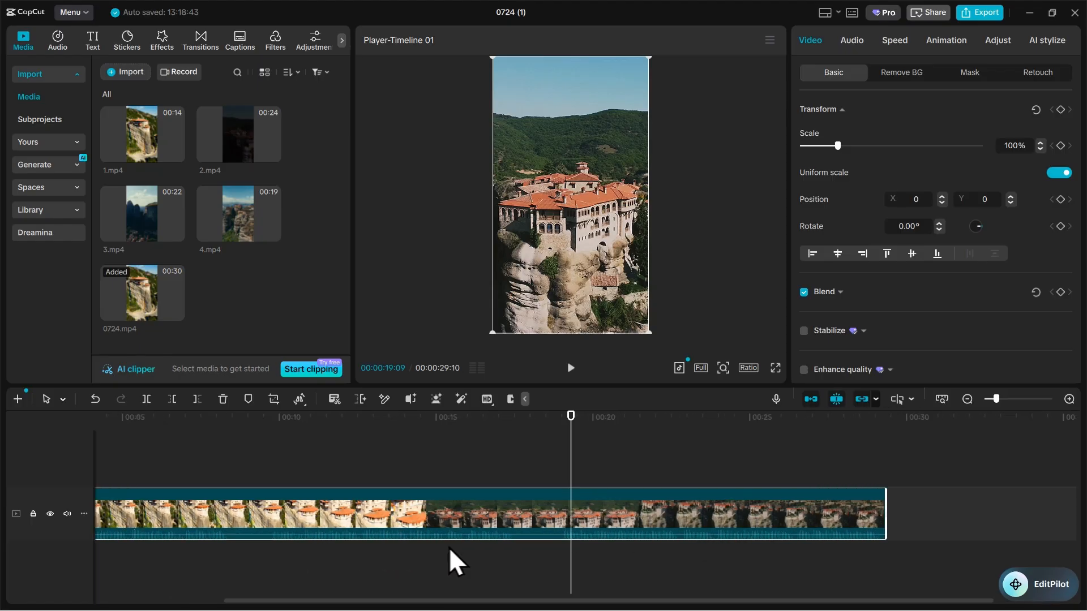
scroll(449, 547, "up", 3)
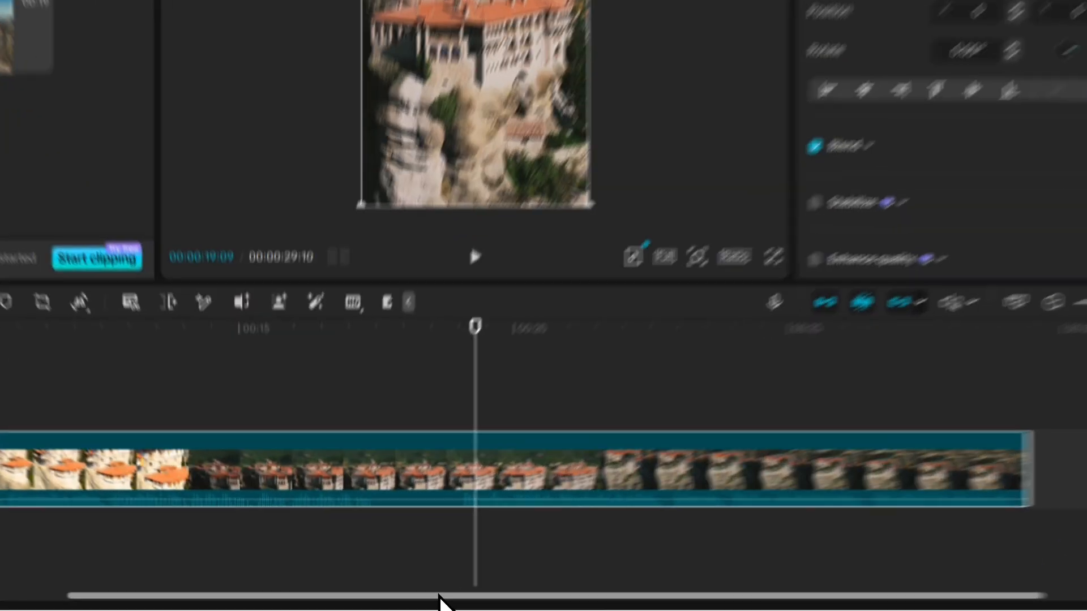
left_click_drag(545, 600, 321, 609)
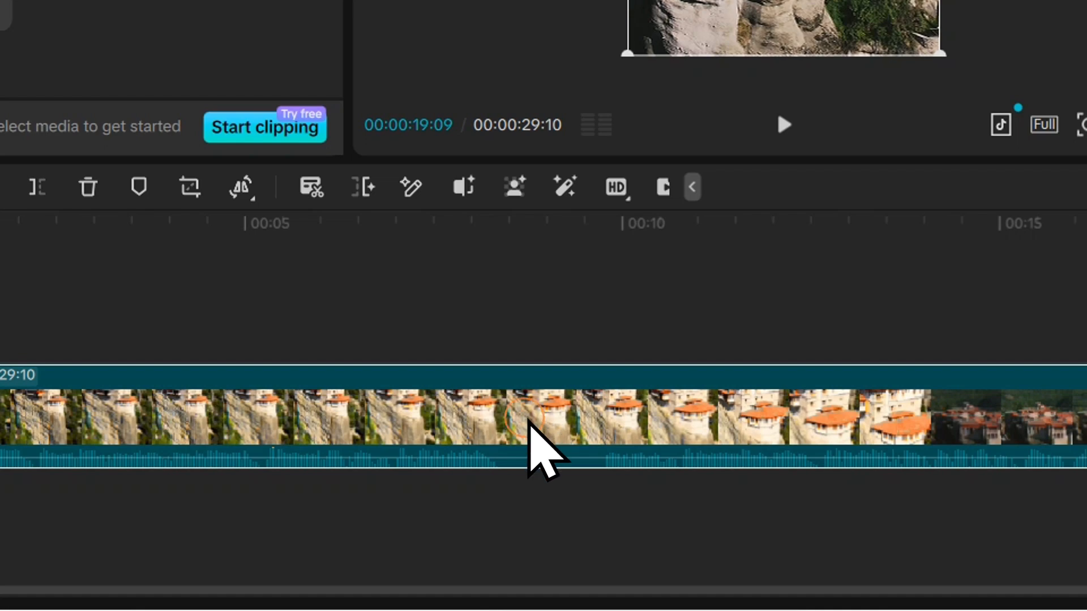
Play the section around the first waveform gap, starting from 00:00:07:22, to check where the pause lies.
left_click(503, 260)
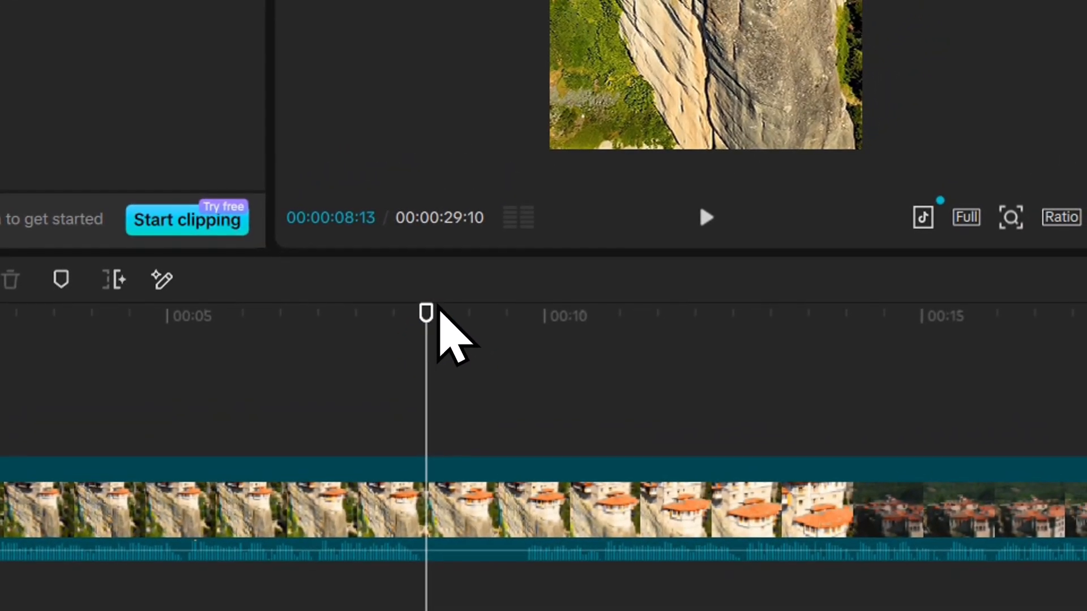
left_click_drag(424, 308, 373, 391)
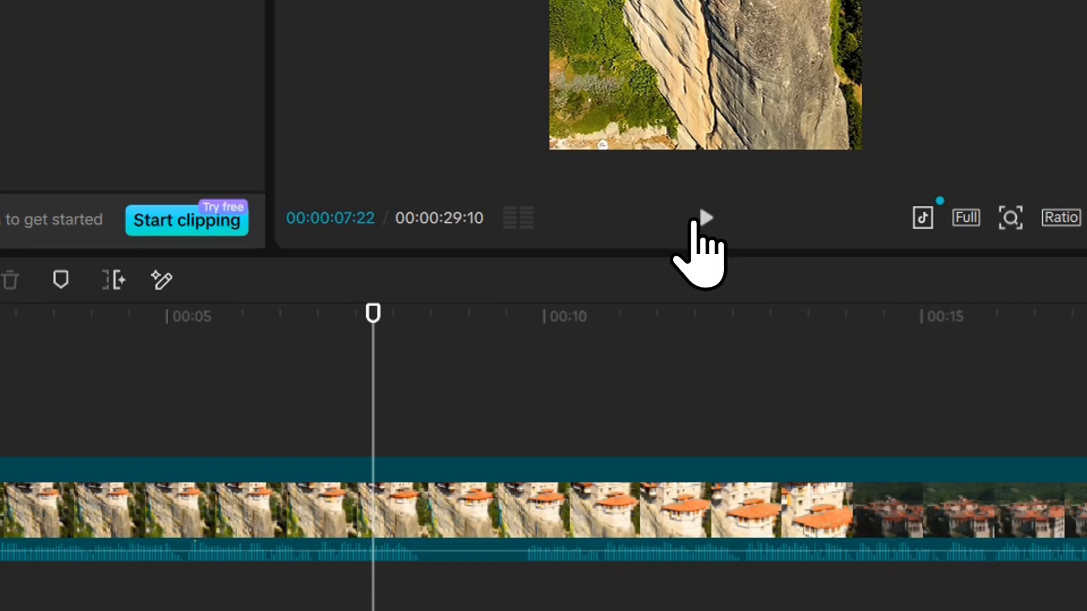
left_click(705, 218)
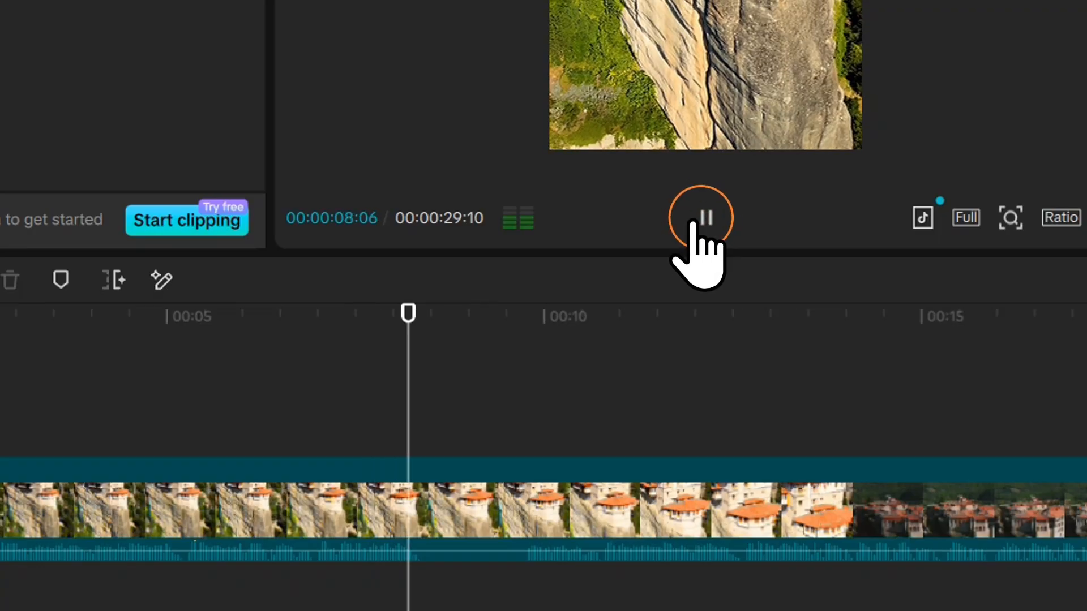
left_click(694, 221)
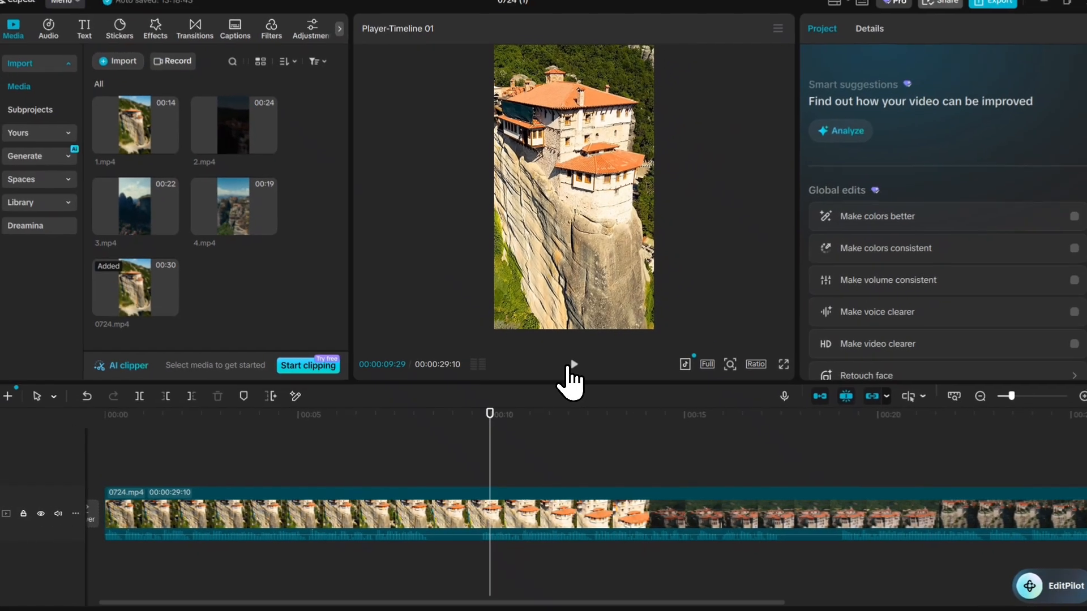
Split the 0724.mp4 clip at 00:00:08:16, where the first pause begins.
left_click_drag(490, 423, 436, 486)
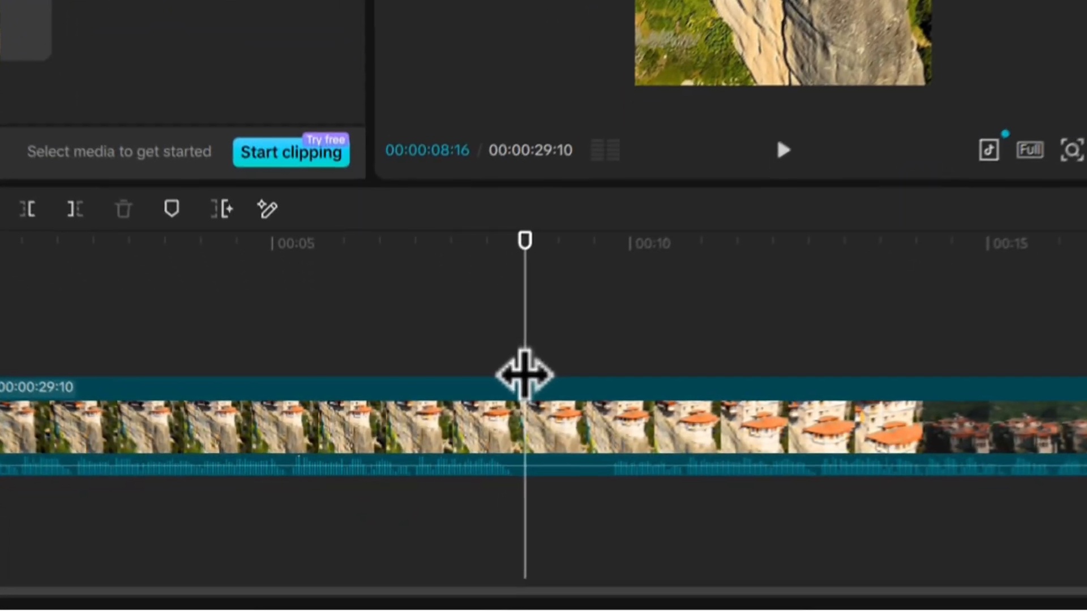
left_click(453, 510)
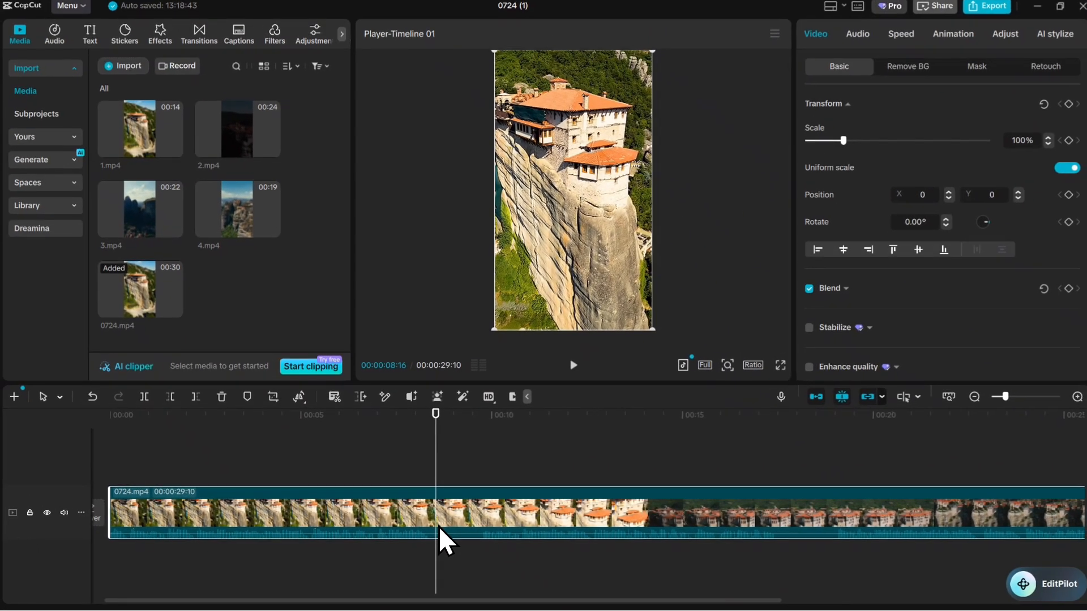
key("ctrl+b")
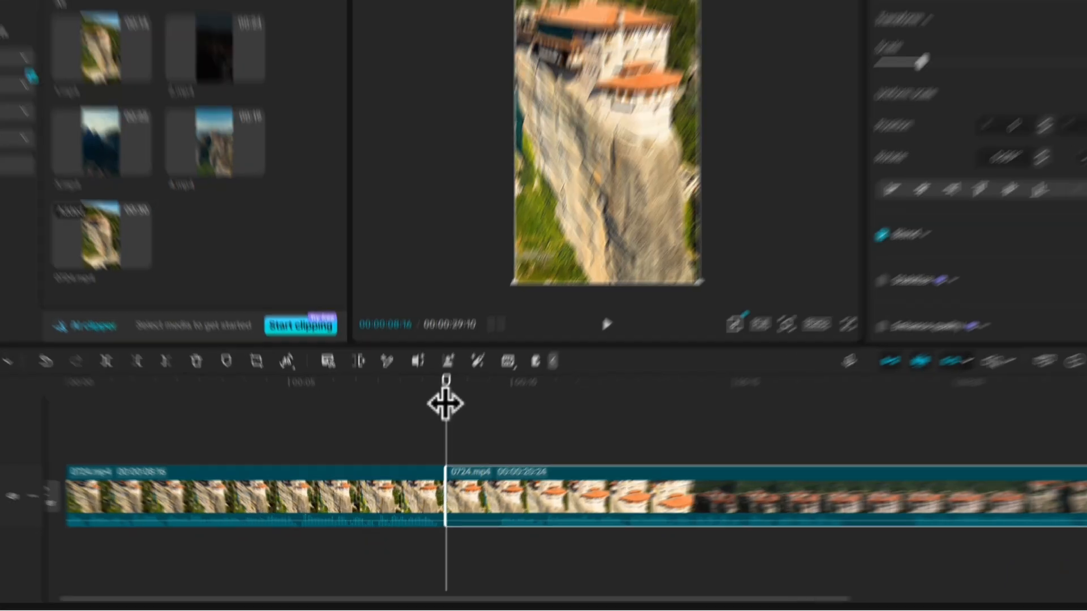
Split the clip again at 00:00:09:14, where the first pause ends, and delete the silent segment between the cuts.
left_click_drag(435, 415, 482, 445)
left_click_drag(591, 280, 569, 290)
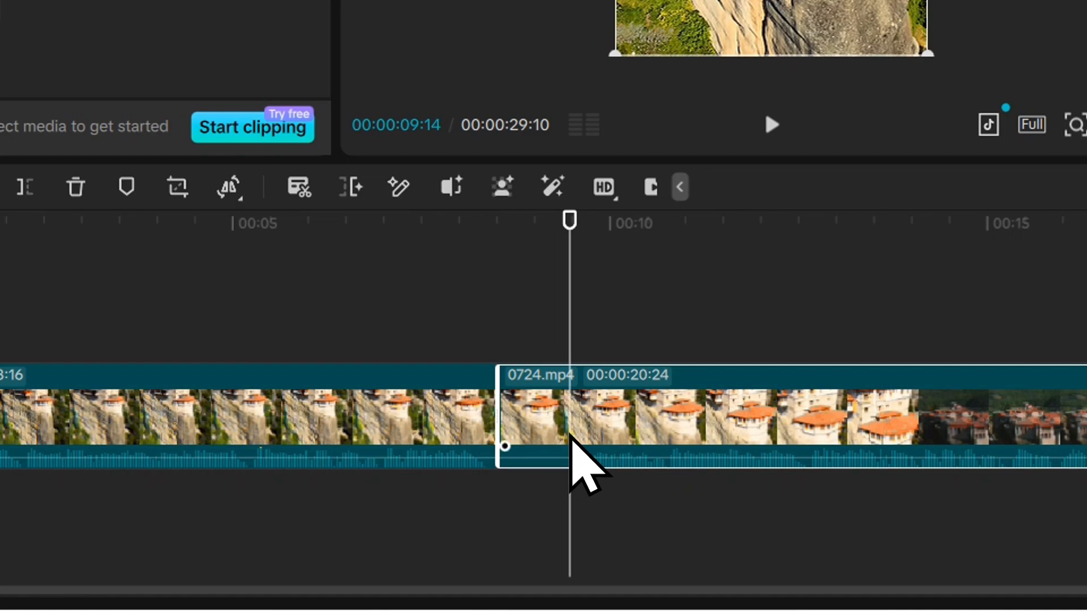
key("ctrl+b")
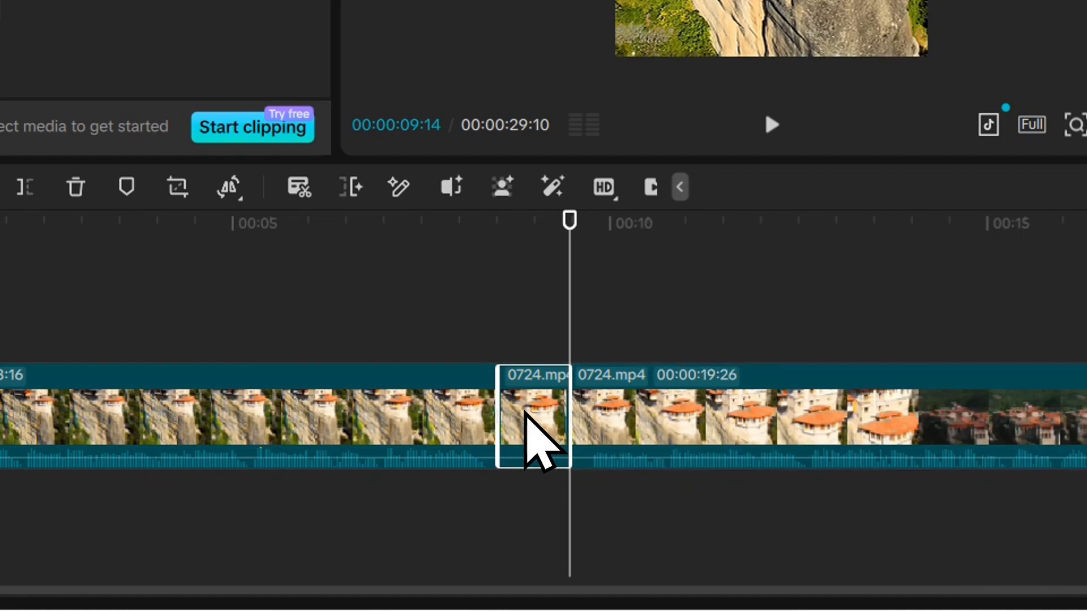
key("Delete")
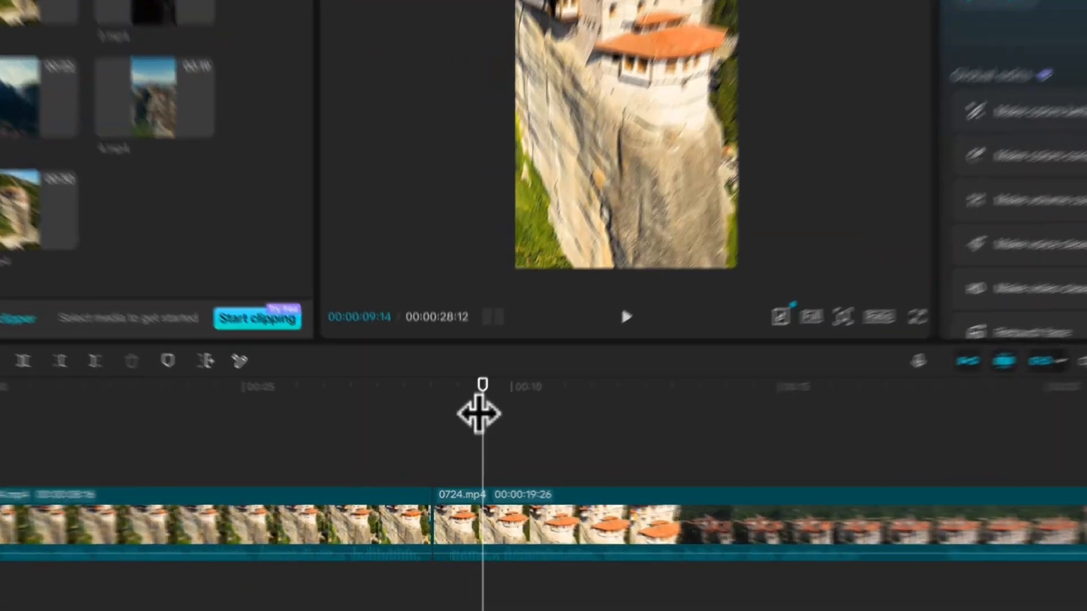
Play the timeline from 00:00:07:29 to review the first cut and find the second pause.
left_click_drag(464, 435, 413, 437)
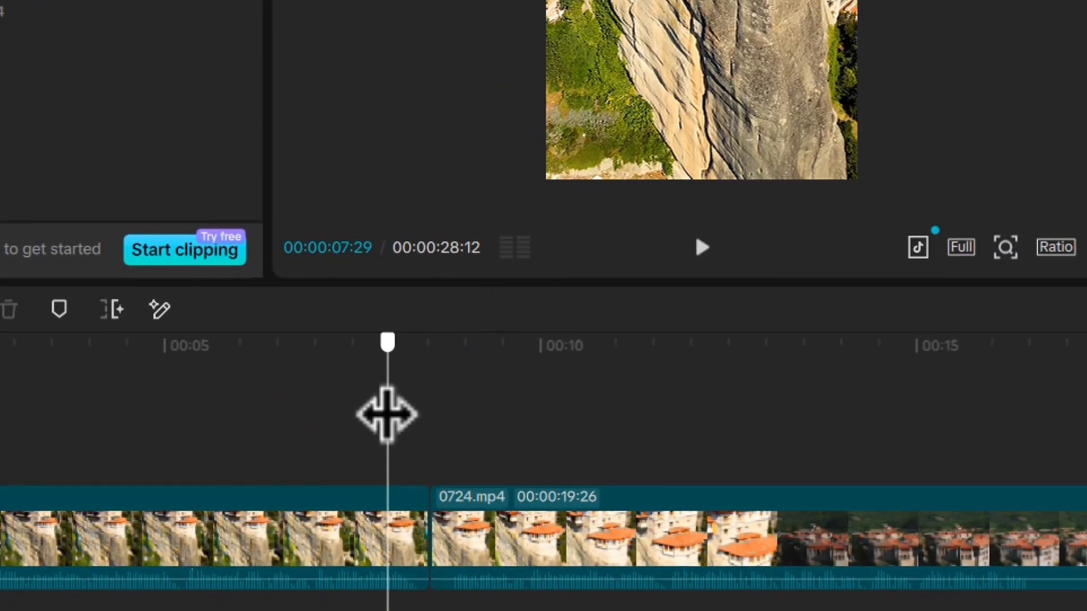
left_click(695, 247)
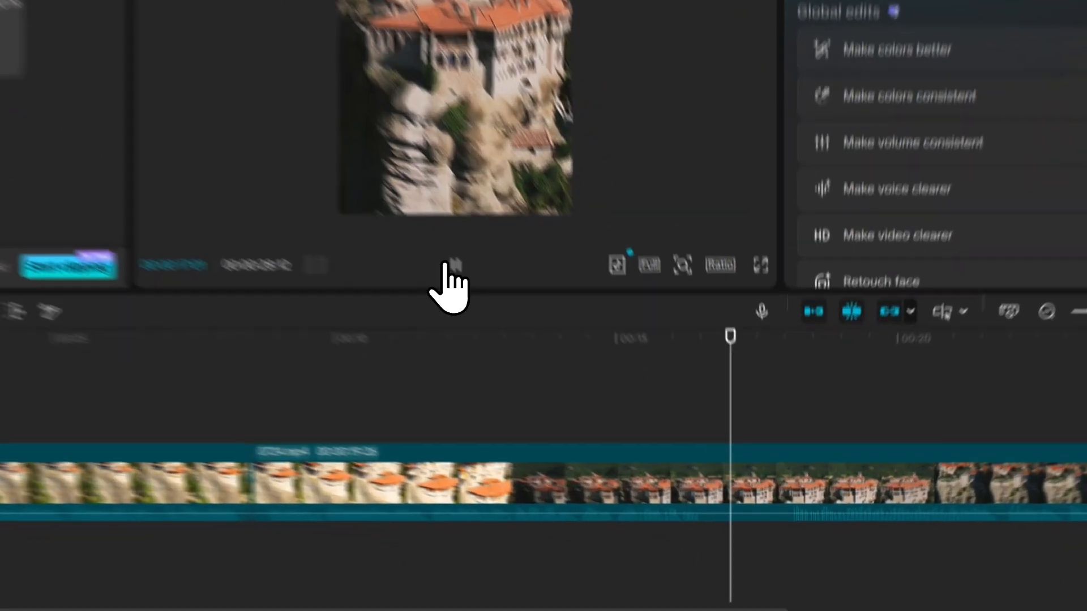
left_click(571, 367)
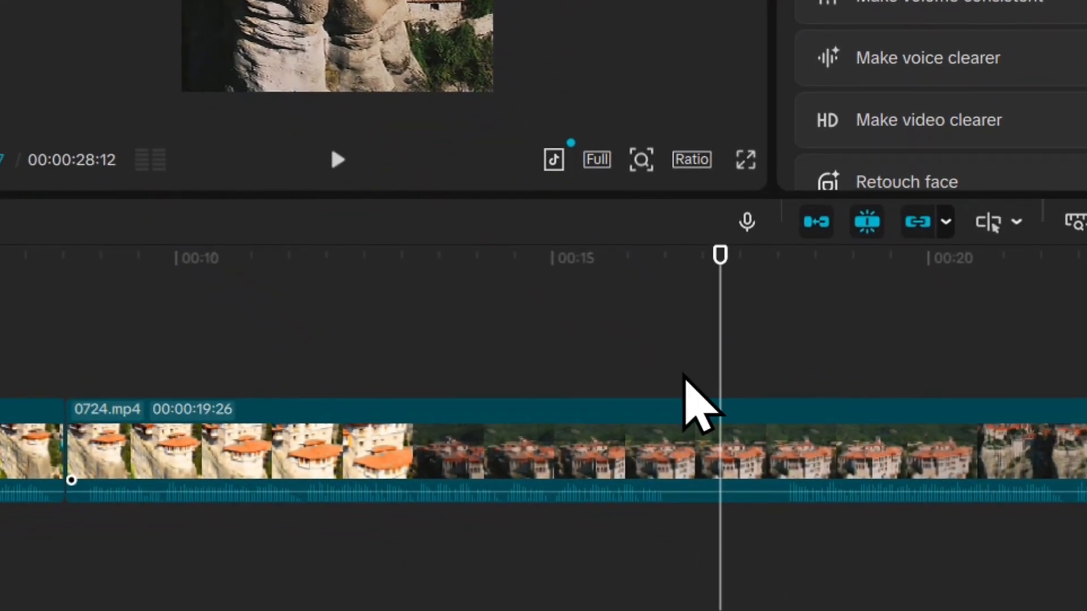
Split the second clip segment at 00:00:16:18, where the second pause begins.
left_click_drag(718, 255, 672, 310)
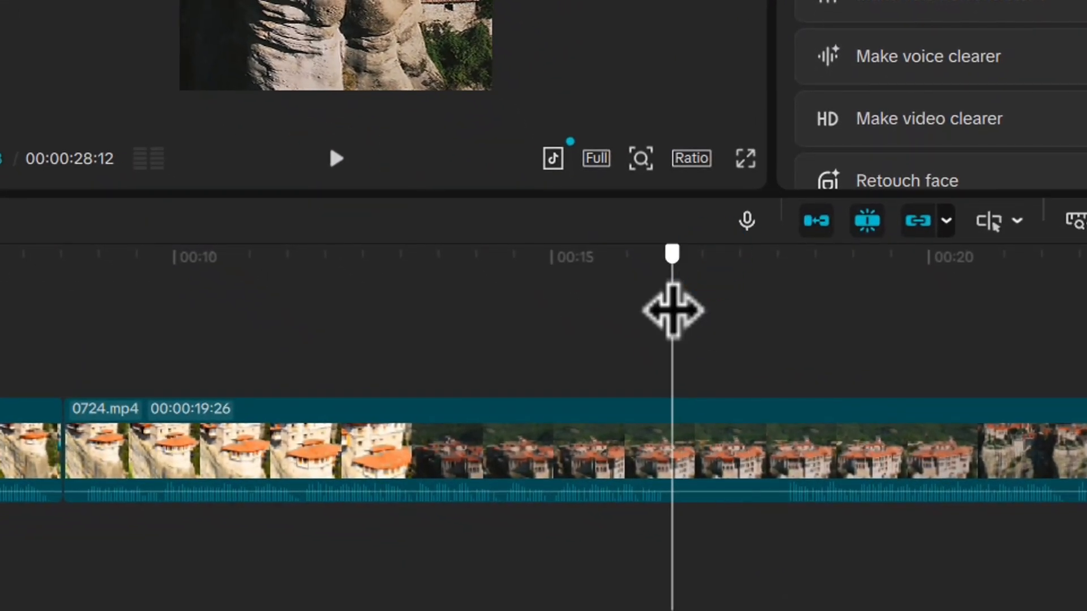
left_click(674, 458)
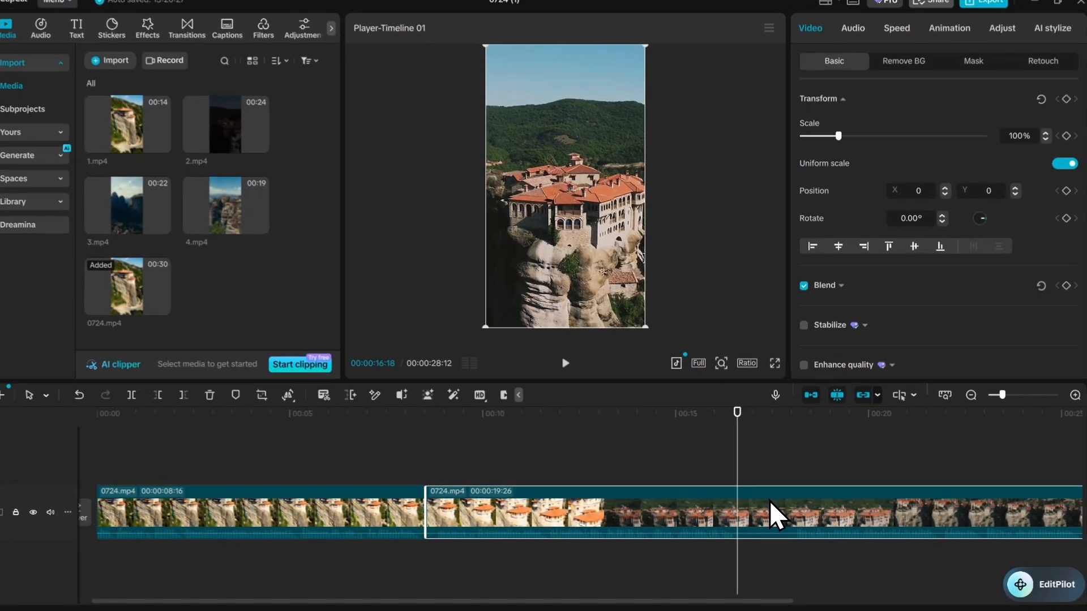
key("ctrl+b")
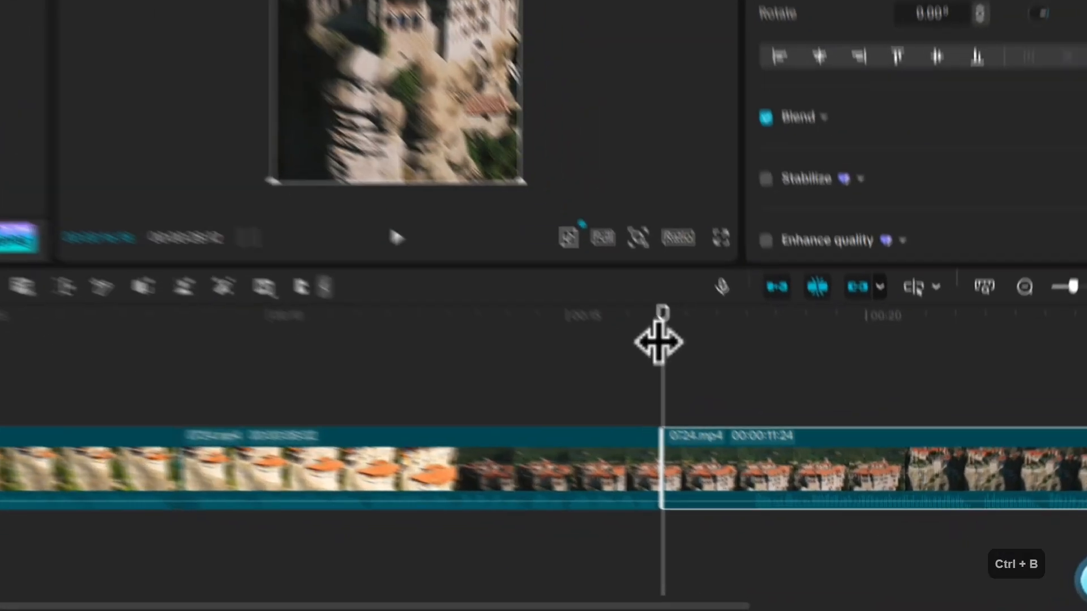
Split the last segment at about 18 seconds, where the second pause ends, and delete the silent piece between the cuts.
left_click_drag(738, 417, 784, 449)
left_click_drag(647, 295, 657, 303)
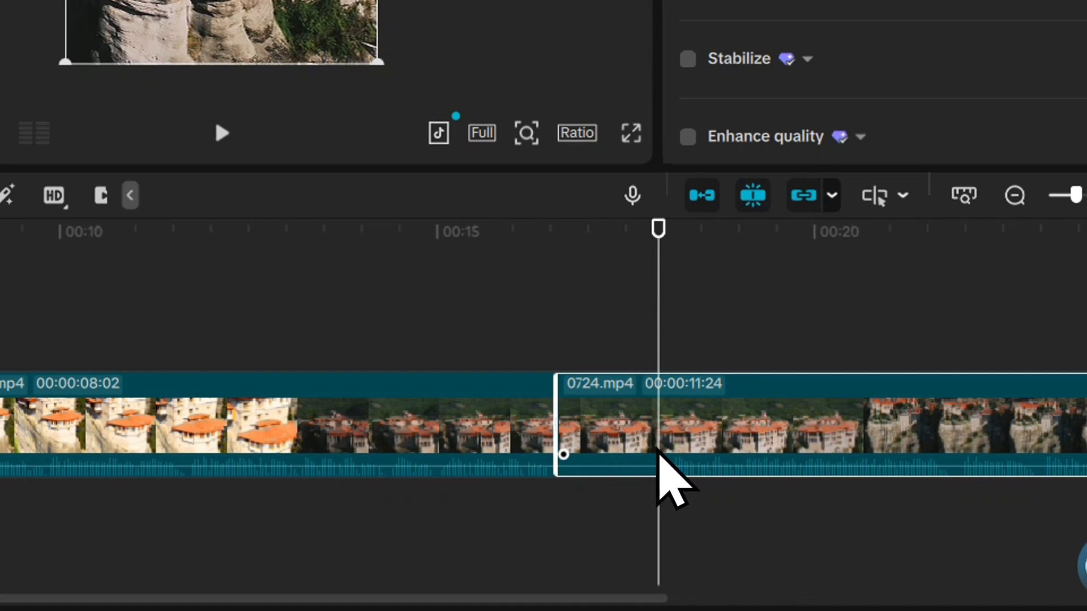
key("ctrl+b")
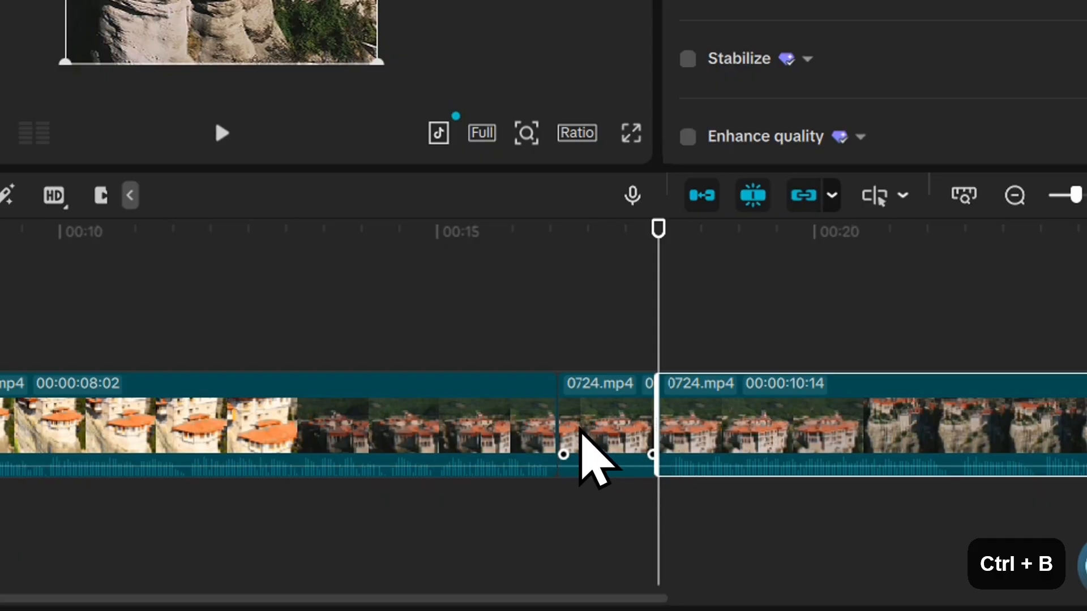
left_click(608, 416)
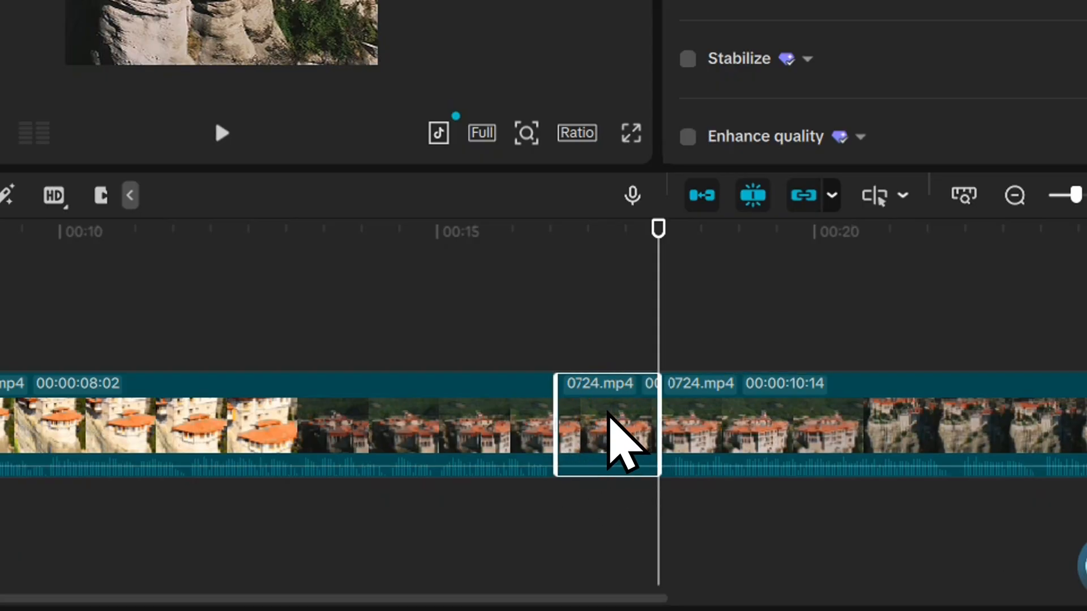
key("Delete")
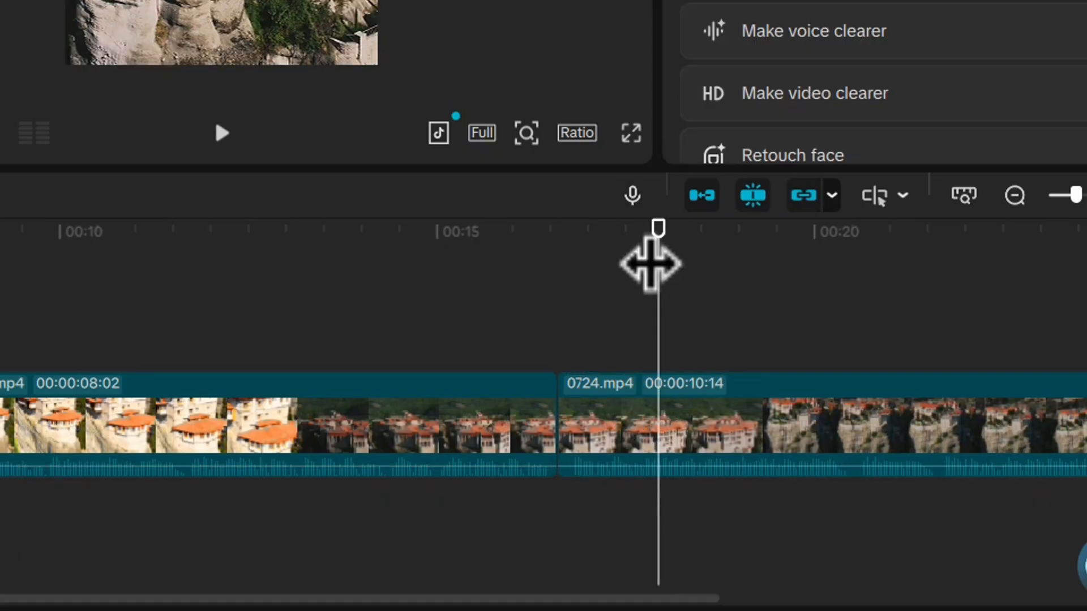
Play the timeline from 00:00:15:29 to review the second cut.
left_click_drag(652, 226, 510, 300)
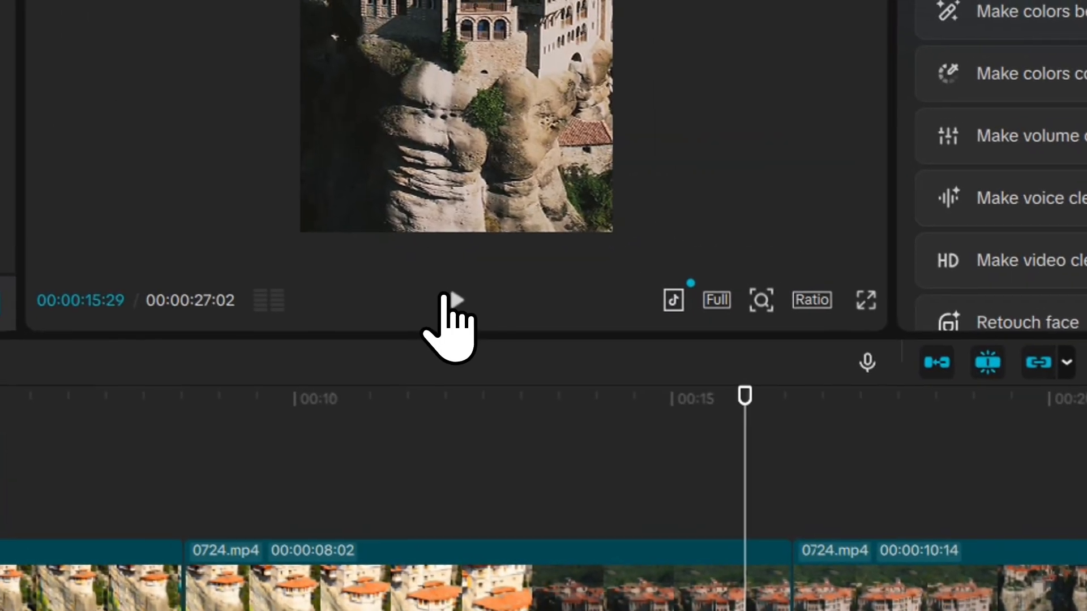
left_click(220, 130)
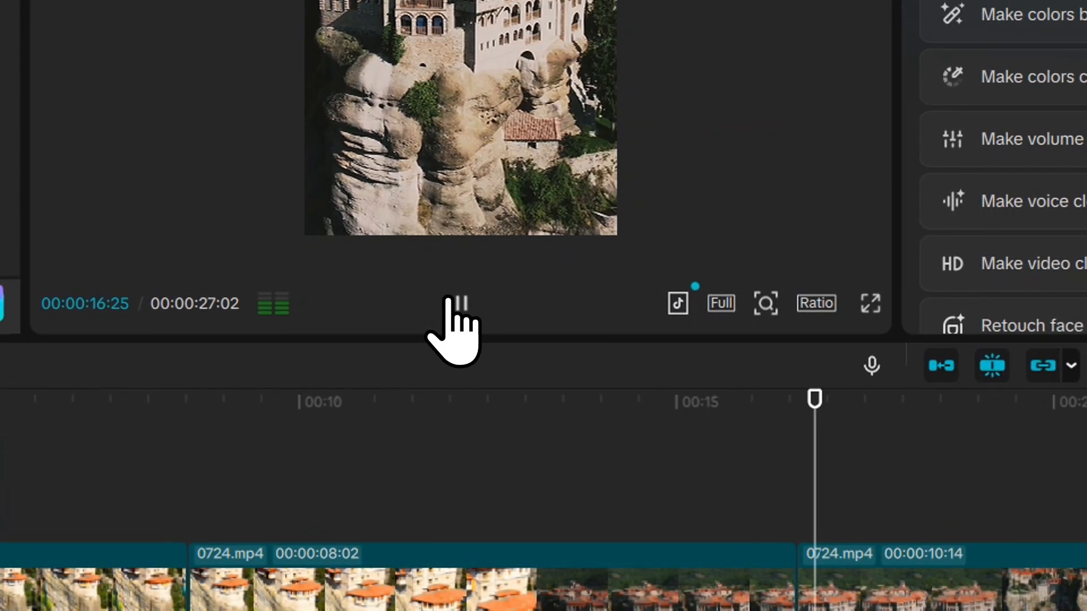
left_click(456, 304)
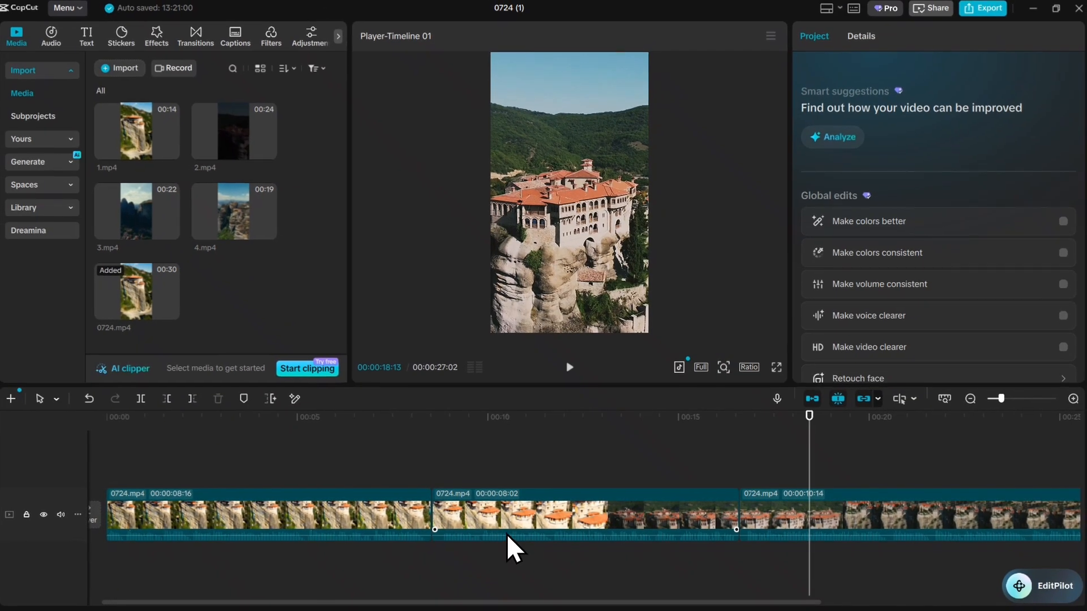
Fit all three segments in the timeline view and play from 00:00:02:09 to review the edited clip.
scroll(503, 520, "down", 4)
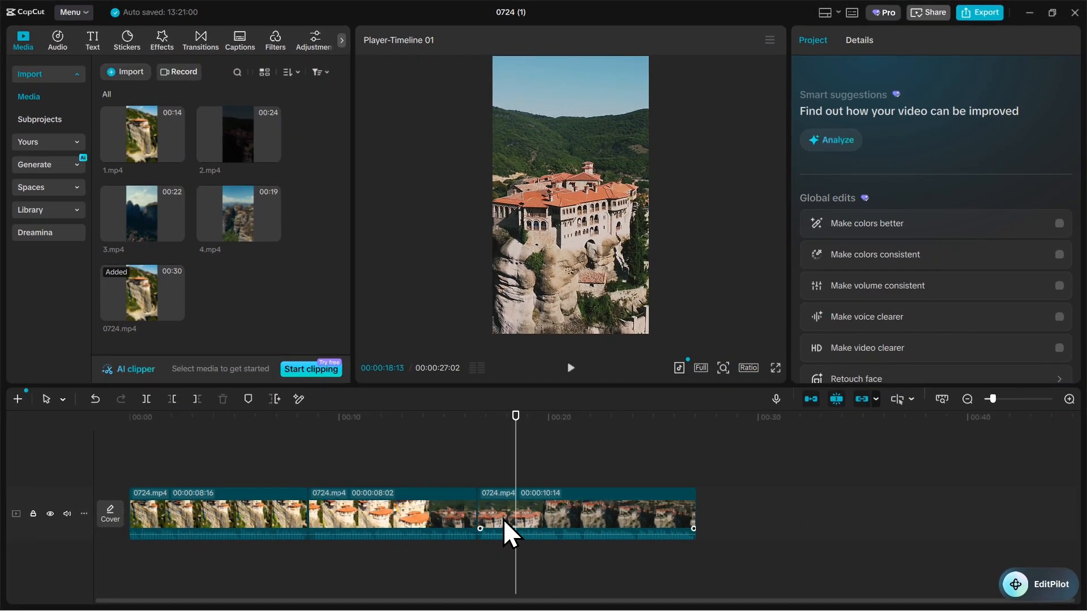
scroll(504, 518, "down", 1)
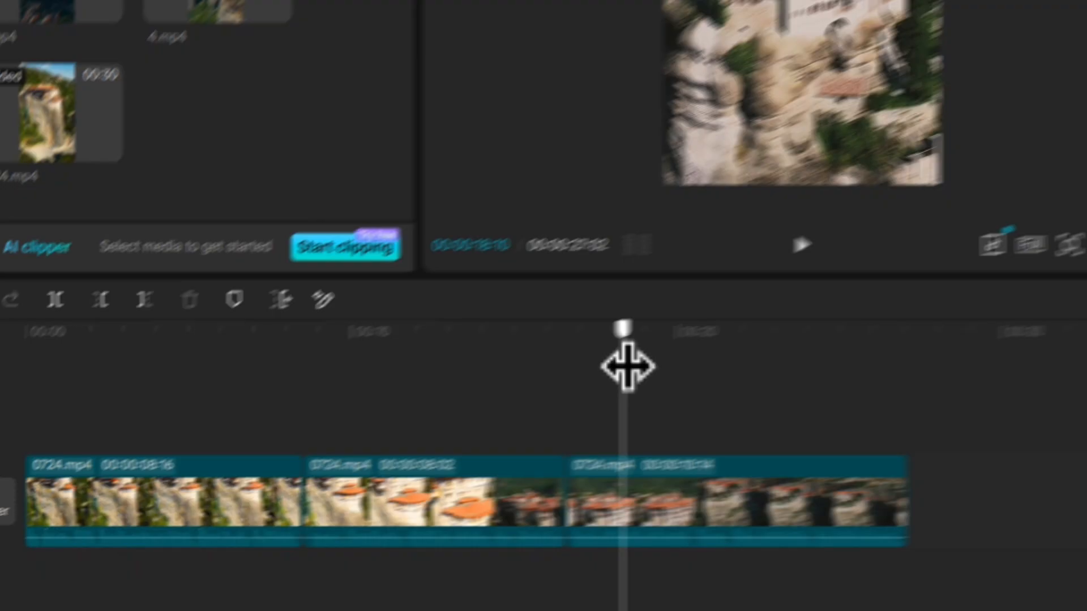
left_click_drag(470, 437, 178, 493)
mouse_move(336, 376)
left_mouse_down()
mouse_move(357, 376)
mouse_move(328, 382)
left_mouse_up()
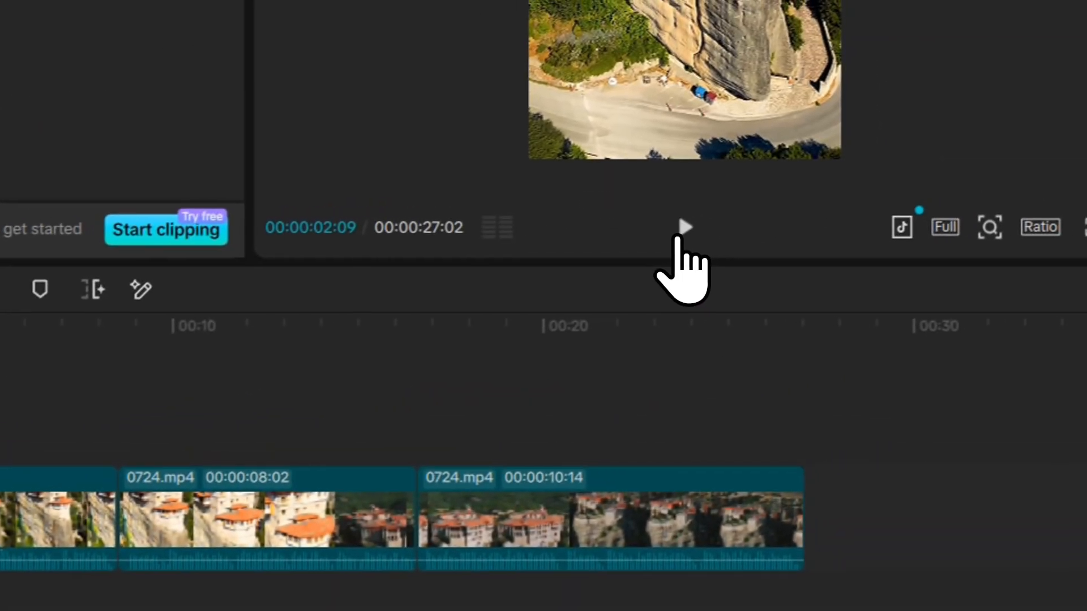
left_click(1086, 123)
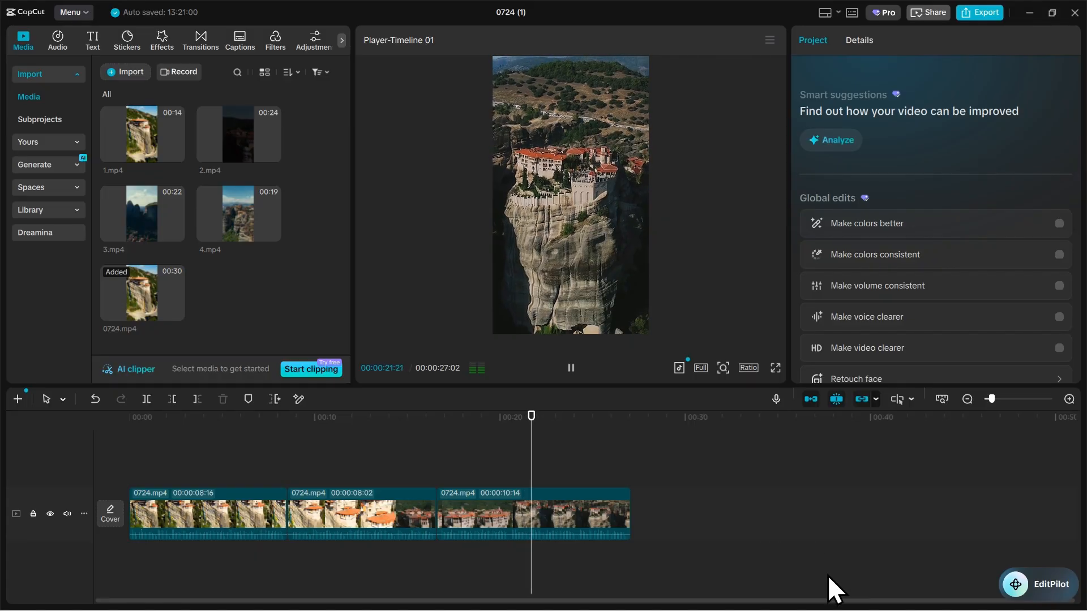
left_click(564, 369)
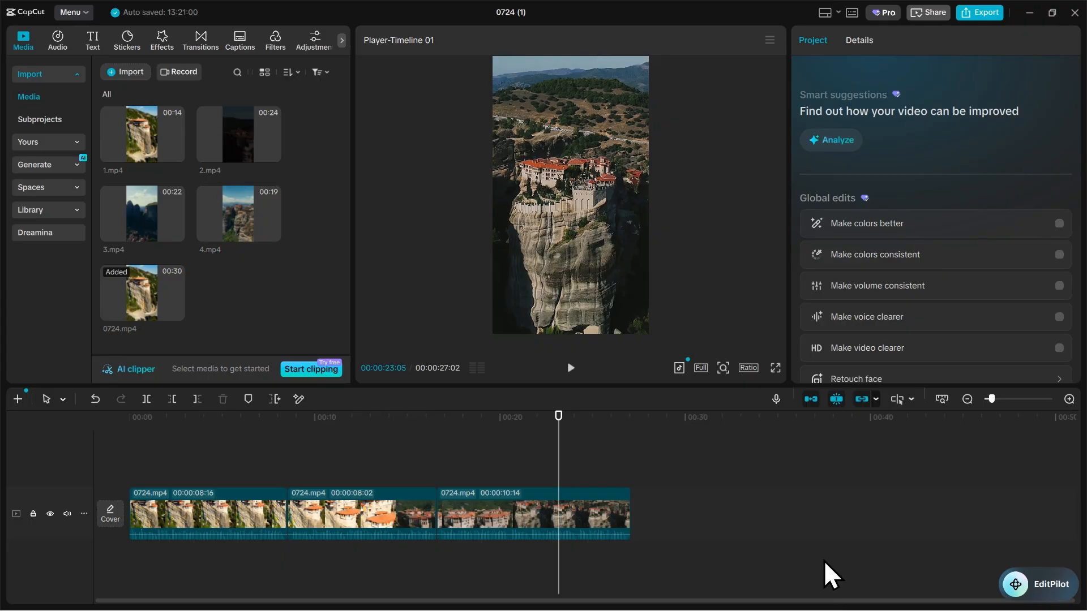
Add the clips 1.mp4, 2.mp4, 3.mp4 and 4.mp4 to the timeline, directly after the last 0724.mp4 segment.
left_click_drag(302, 106, 129, 235)
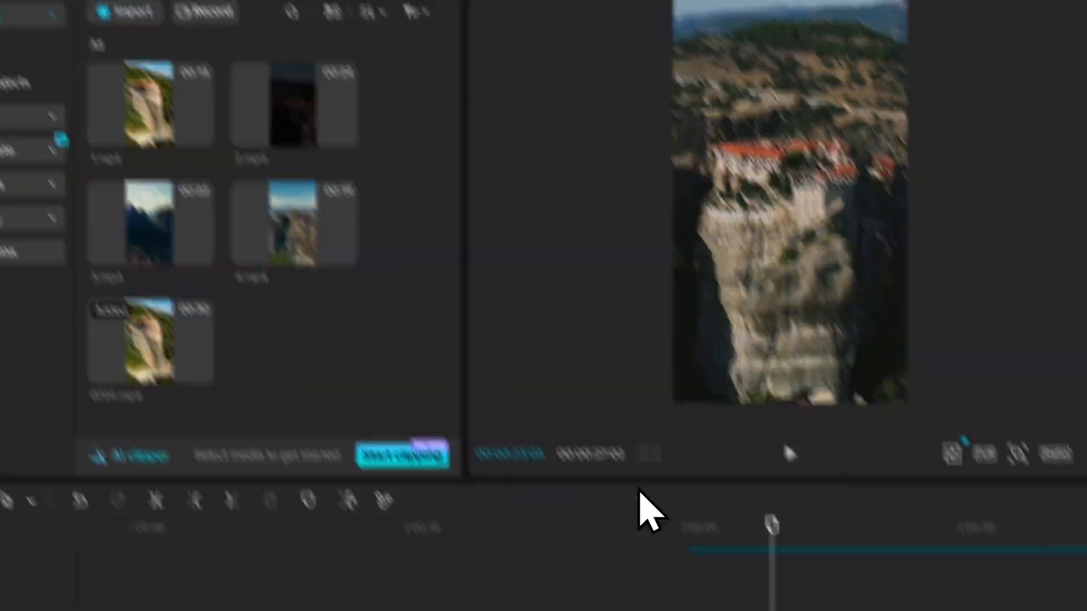
left_click_drag(638, 488, 548, 477)
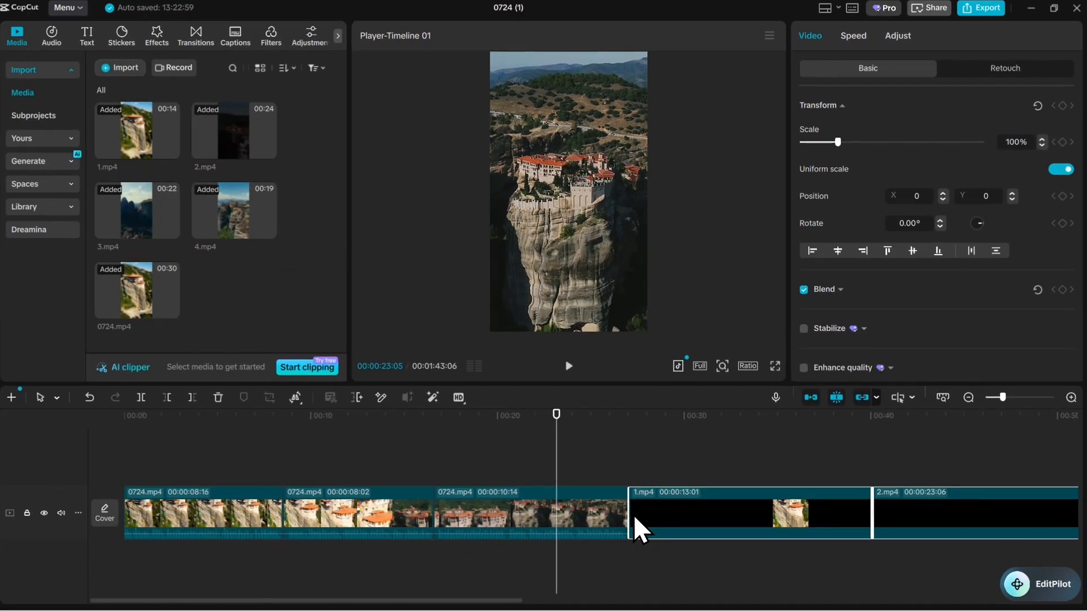
scroll(509, 517, "down", 3)
scroll(559, 506, "down", 4)
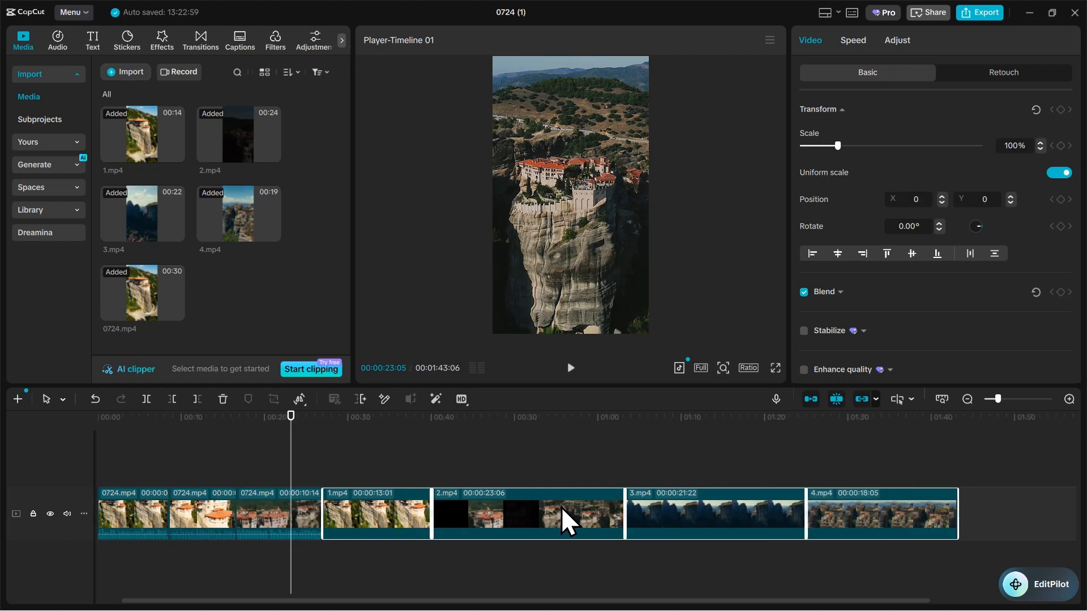
Add the Then and Now transition from the Trending set at 00:00:08:16, between the first and second 0724.mp4 segments.
left_click(329, 450)
left_click_drag(329, 451, 323, 443)
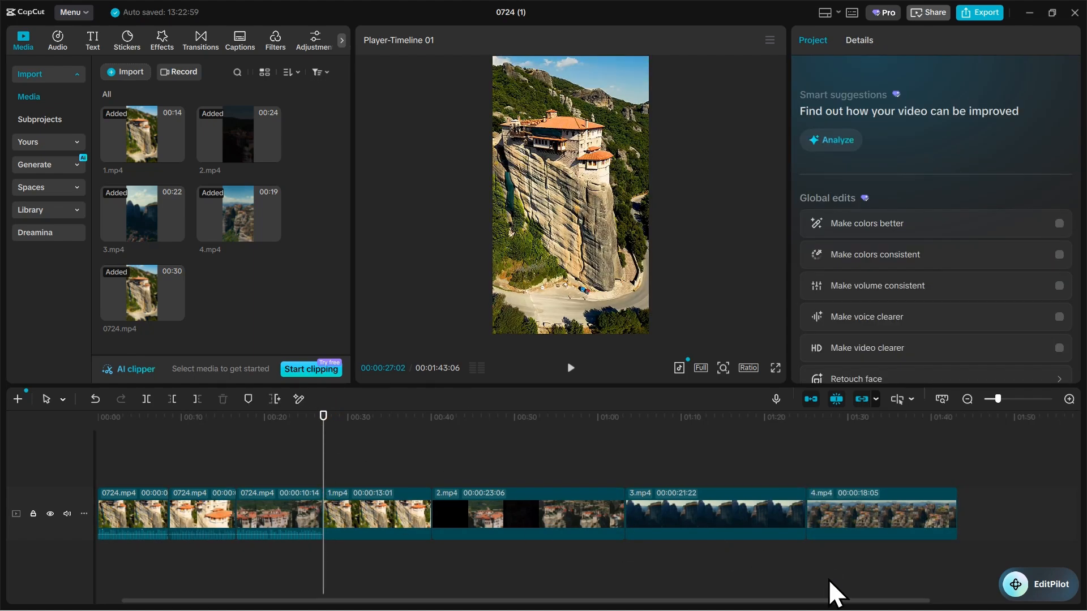
left_click(169, 480)
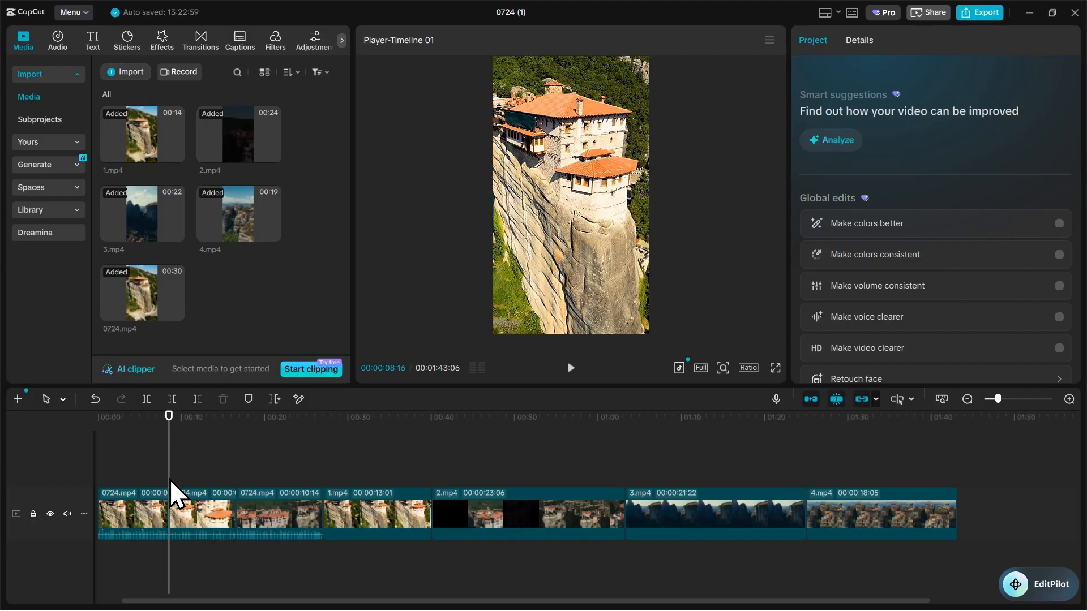
left_click(242, 39)
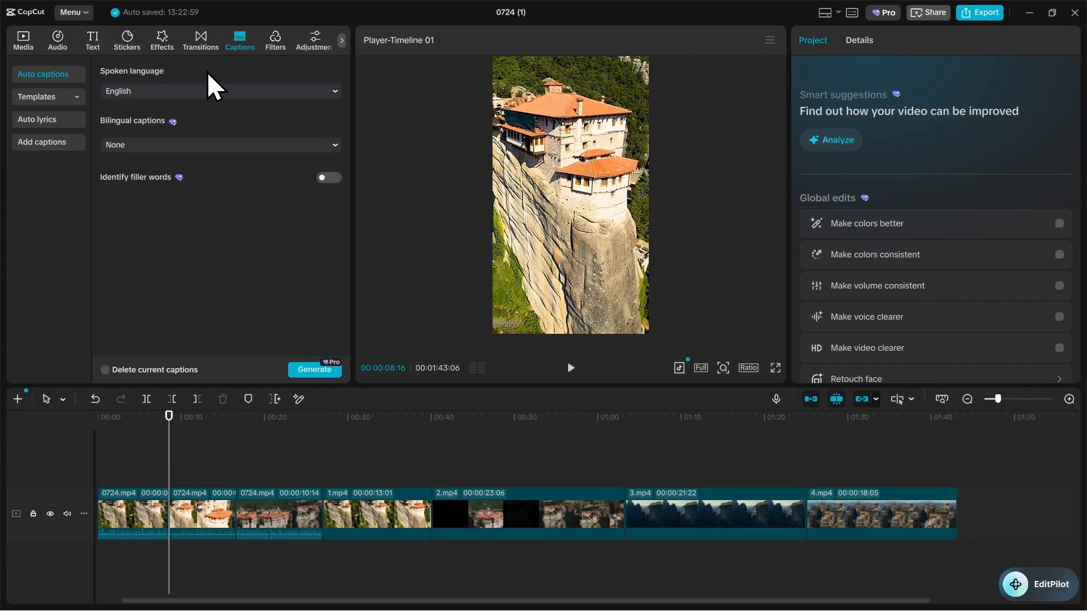
left_click(202, 42)
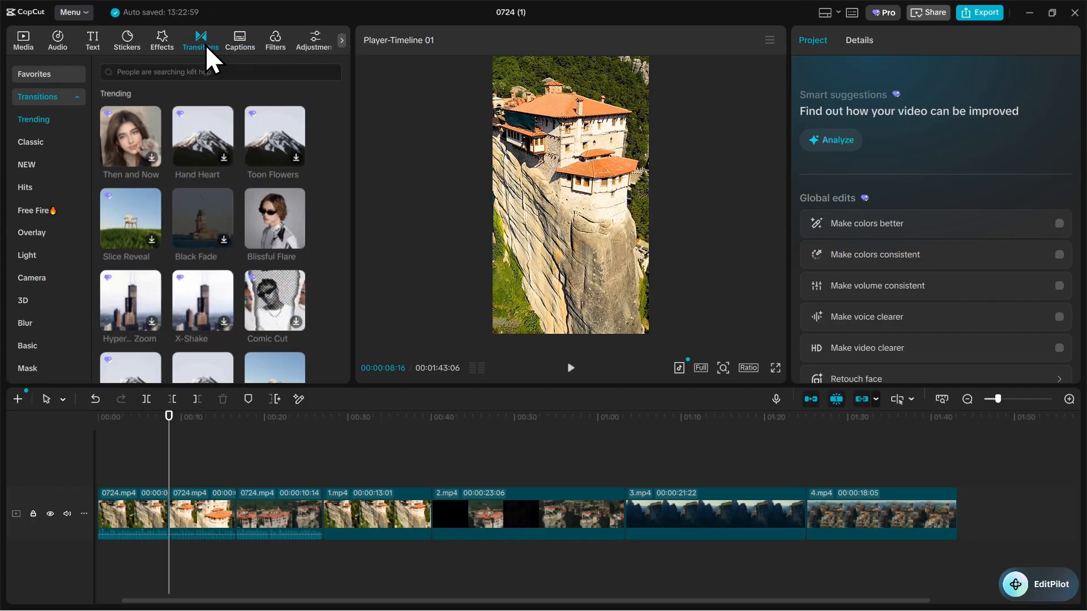
left_click(129, 134)
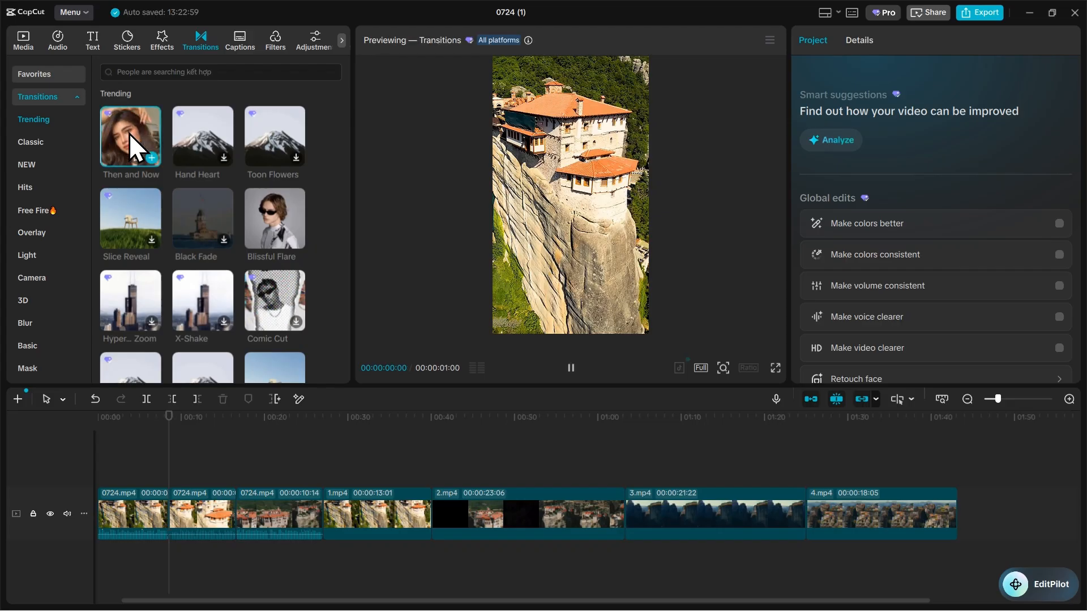
left_click(151, 158)
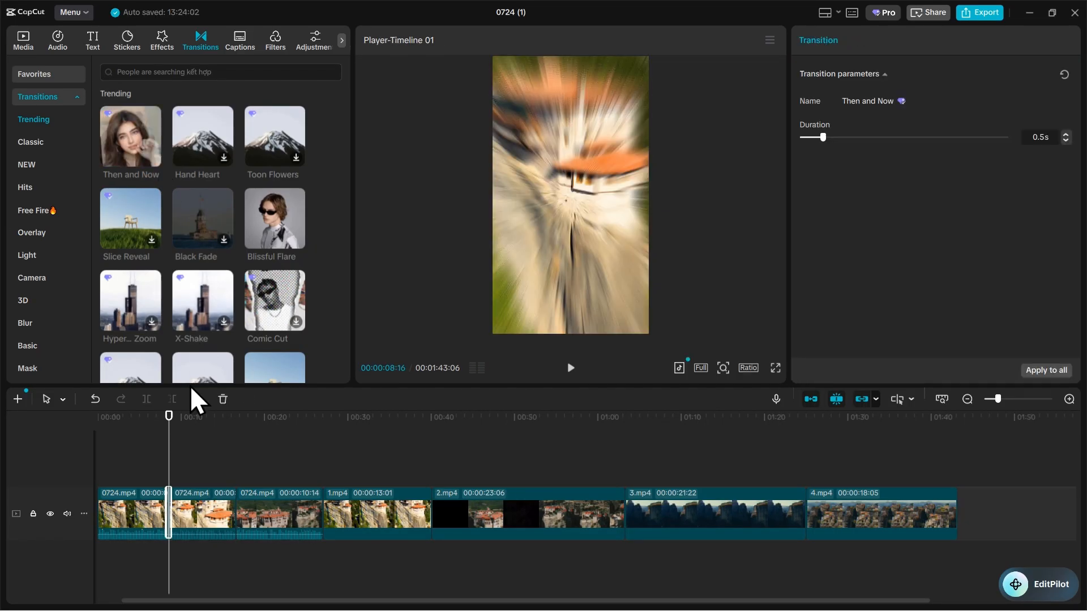
Play the timeline from 00:00:07:23 to preview the Then and Now transition.
left_click_drag(169, 416, 162, 437)
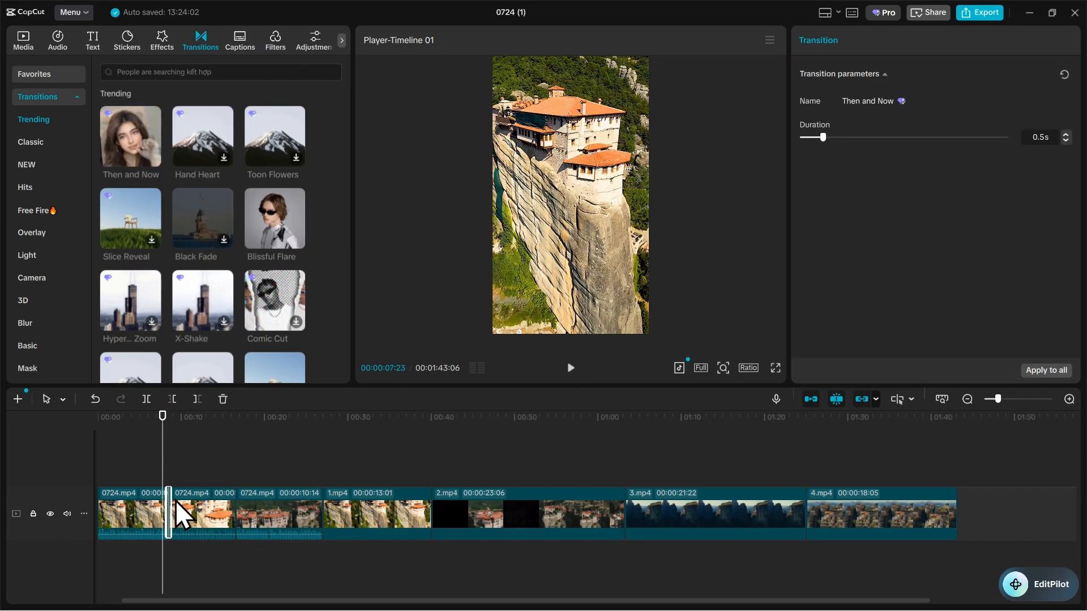
left_click(569, 368)
left_click(569, 368)
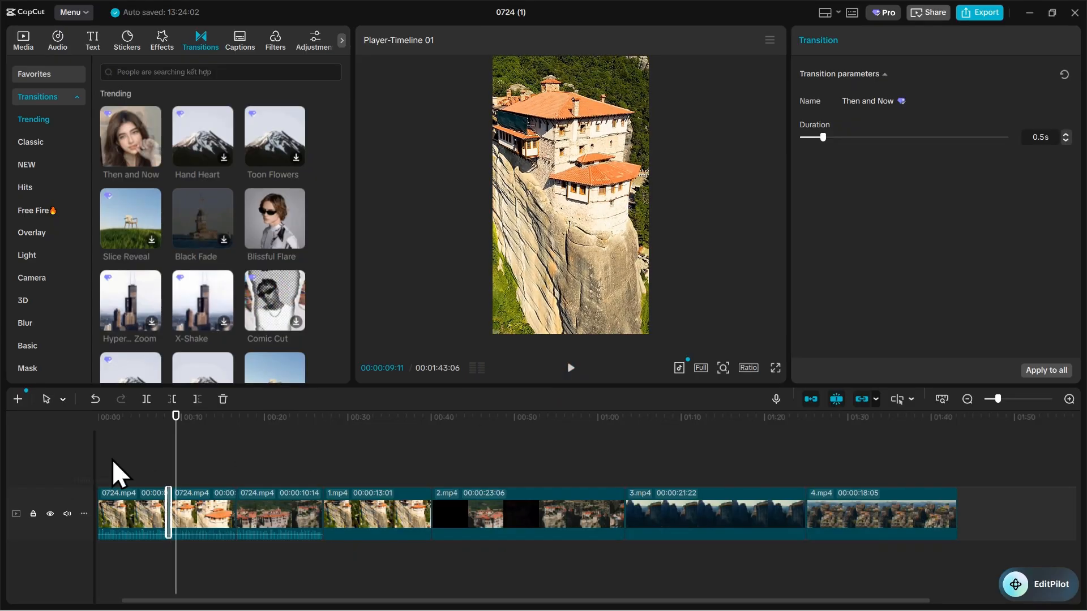
Lengthen the Then and Now transition between the first two 0724.mp4 segments and check it around the cut.
left_click(167, 441)
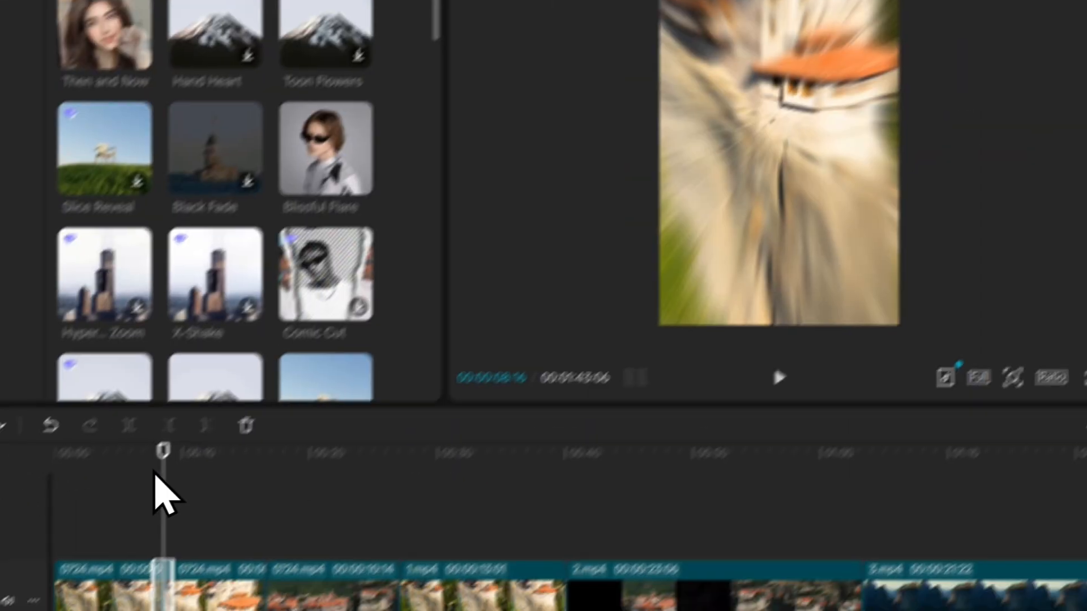
left_click_drag(257, 371, 319, 361)
left_click(817, 271)
left_click(808, 286)
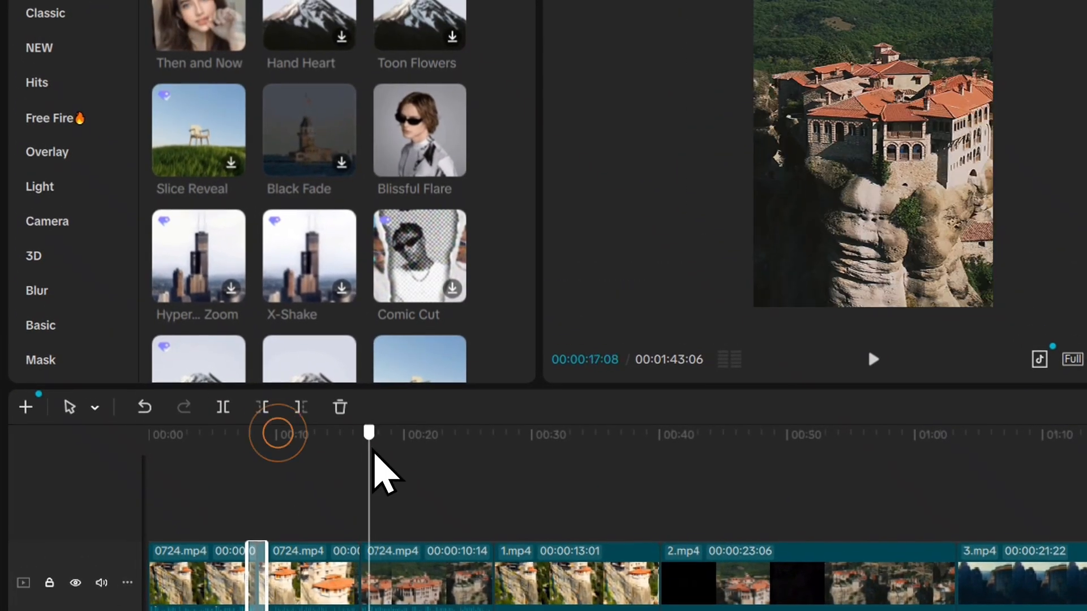
Download the Slice Reveal transition and add it at 00:00:16:18, between the second and third 0724.mp4 segments.
left_click_drag(373, 451, 360, 485)
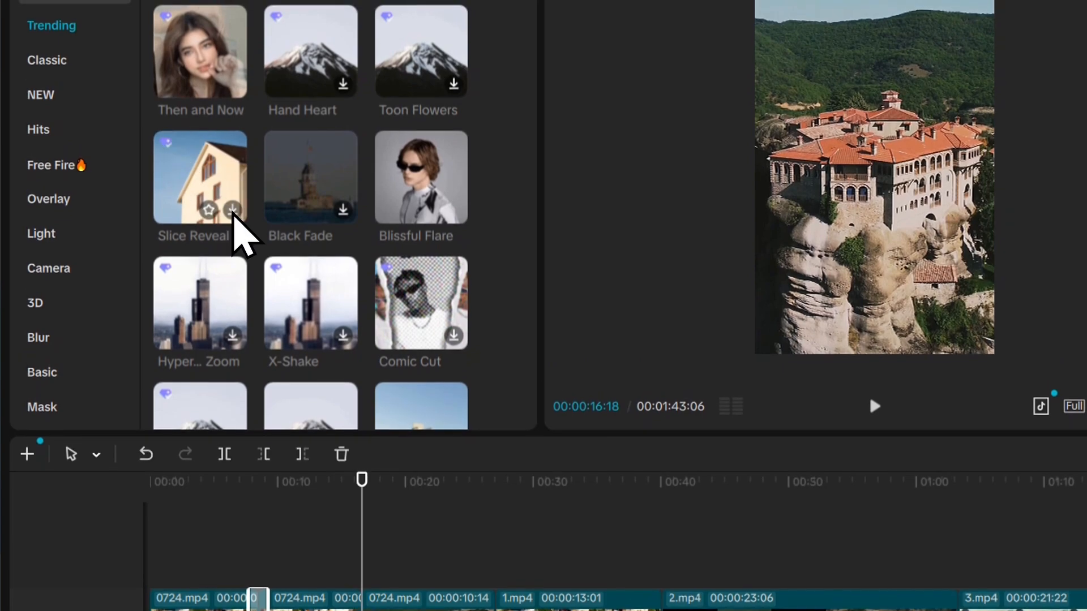
left_click(236, 218)
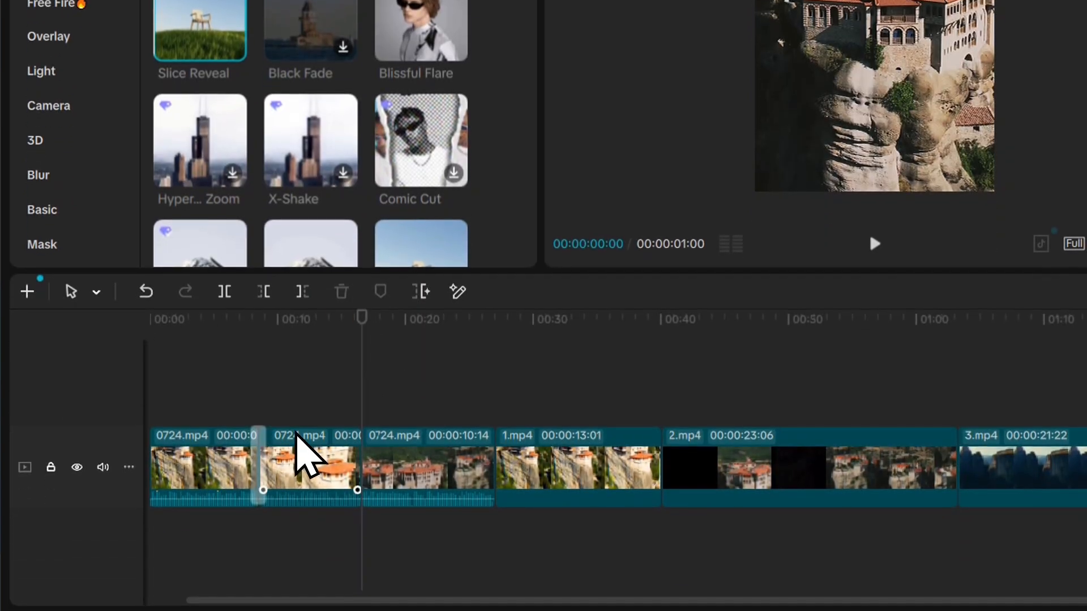
left_click(356, 352)
left_click(256, 379)
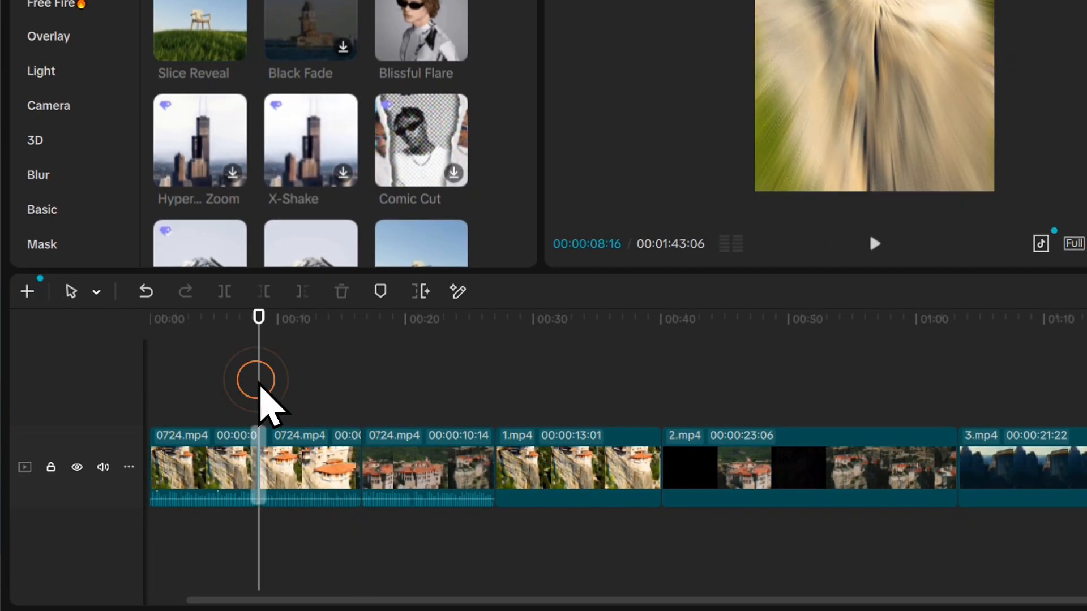
left_click_drag(259, 360, 364, 393)
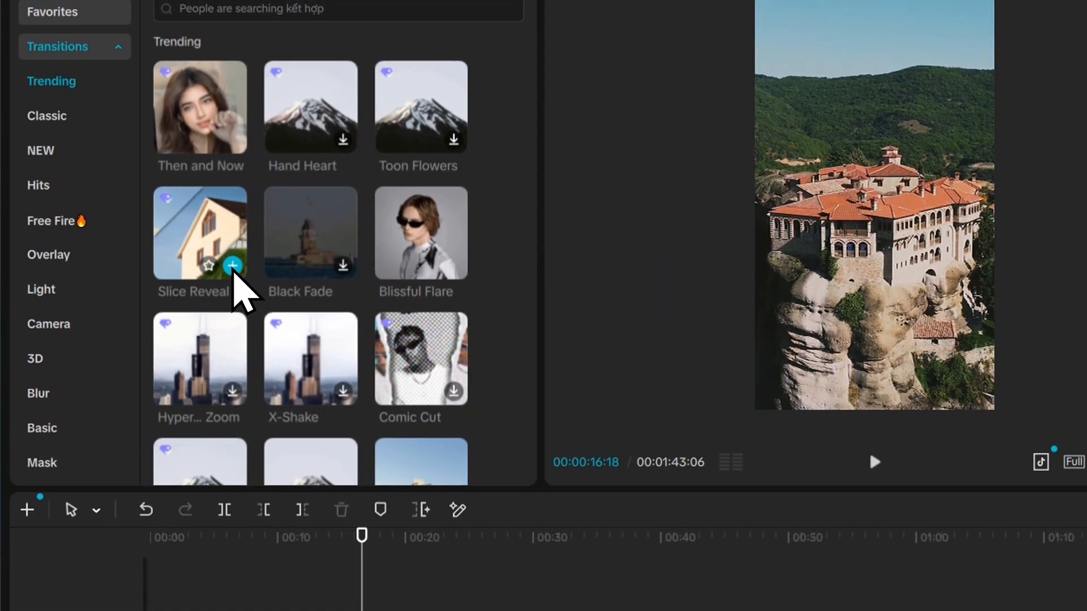
left_click(232, 235)
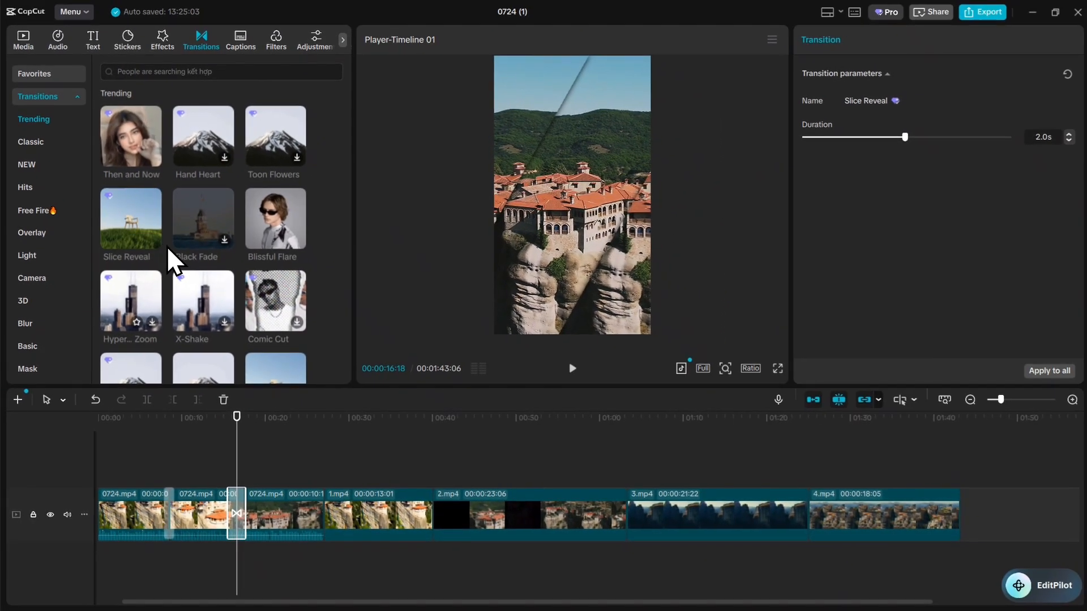
Add the Black Fade transition at 00:00:27:02, between the last 0724.mp4 segment and 1.mp4, and increase its duration.
left_click_drag(236, 437, 351, 449)
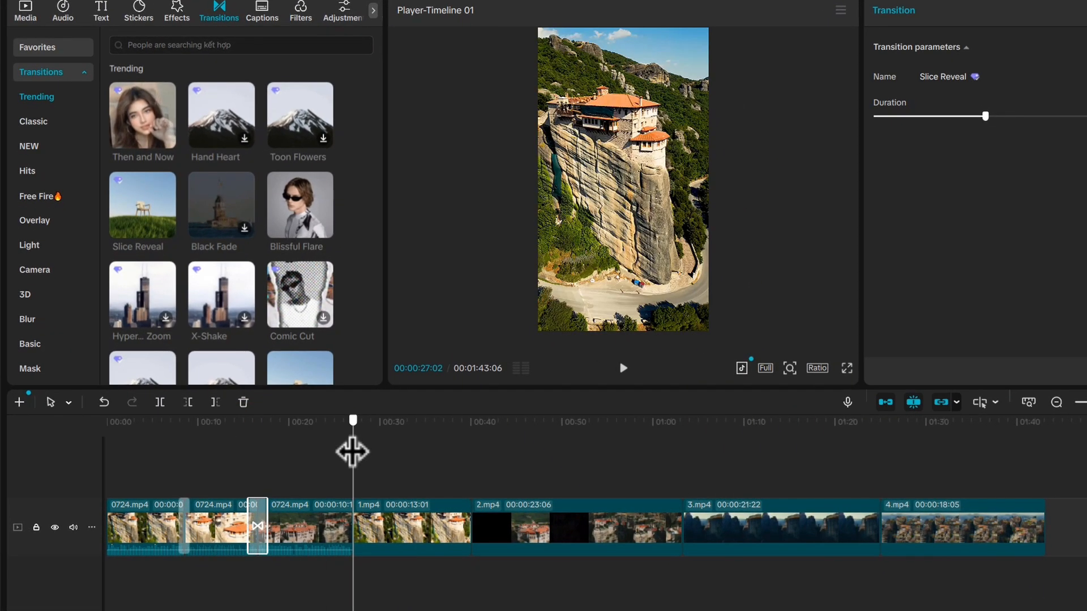
left_click(244, 228)
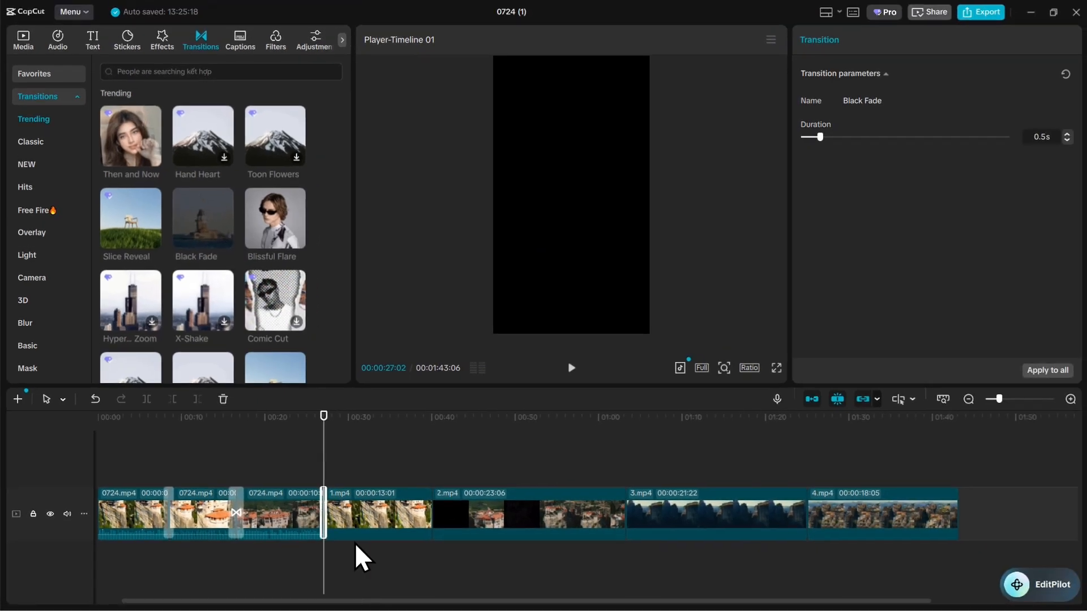
left_click_drag(825, 141, 860, 151)
Add the Comic Cut transition at 00:00:40:03, between 1.mp4 and 2.mp4, accepting duplicate frames for it.
left_click(336, 547)
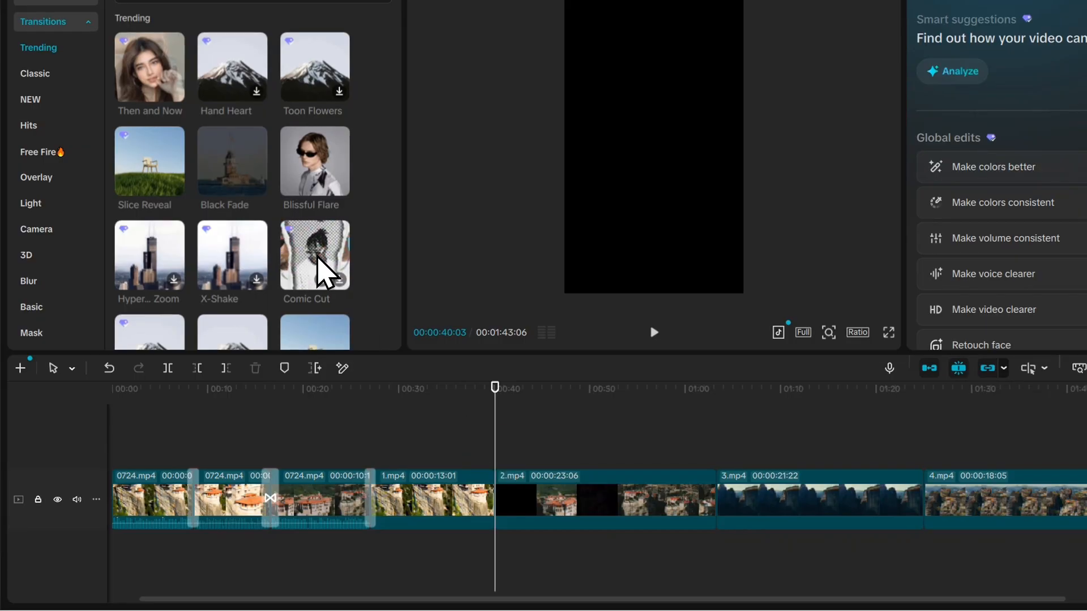
left_click(339, 280)
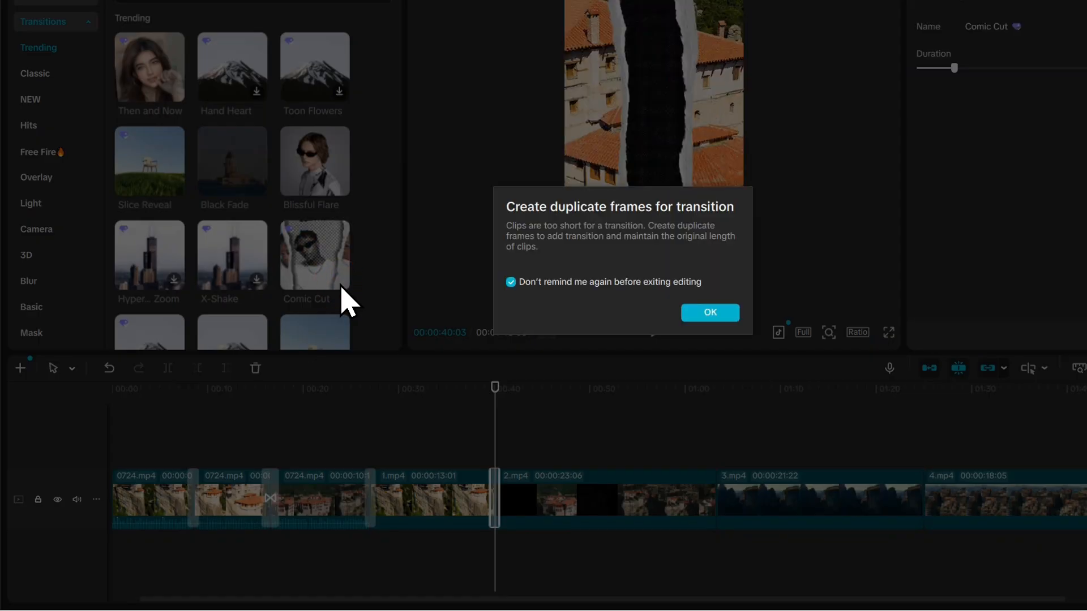
left_click(725, 309)
left_click_drag(500, 494, 498, 495)
Add the X-Shake transition between 2.mp4 and 3.mp4, and a 1.9 s Confetti Rain transition between 3.mp4 and 4.mp4.
left_click(719, 441)
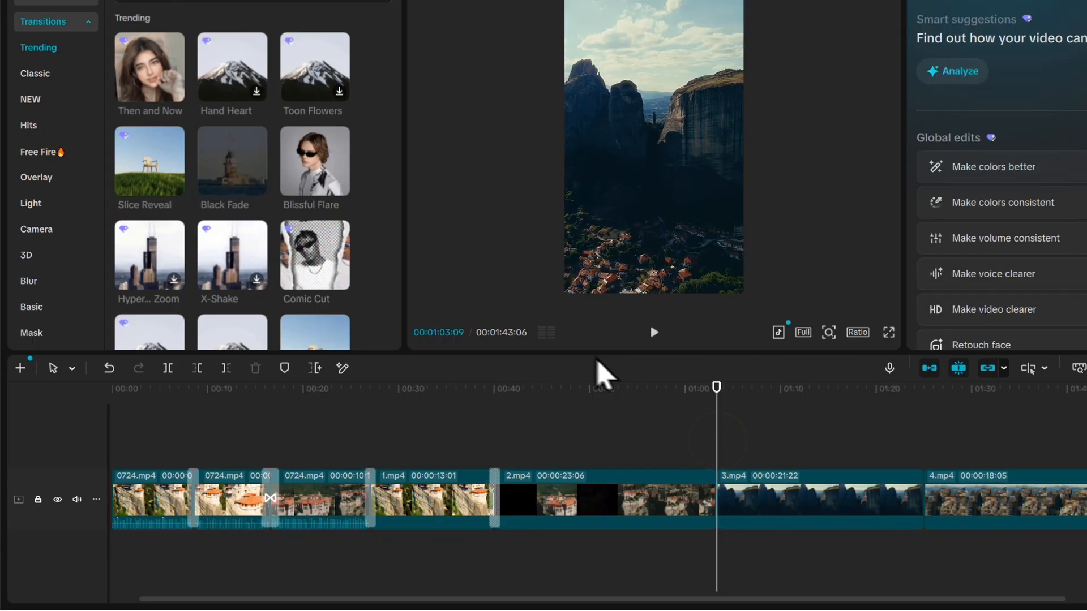
left_click(256, 279)
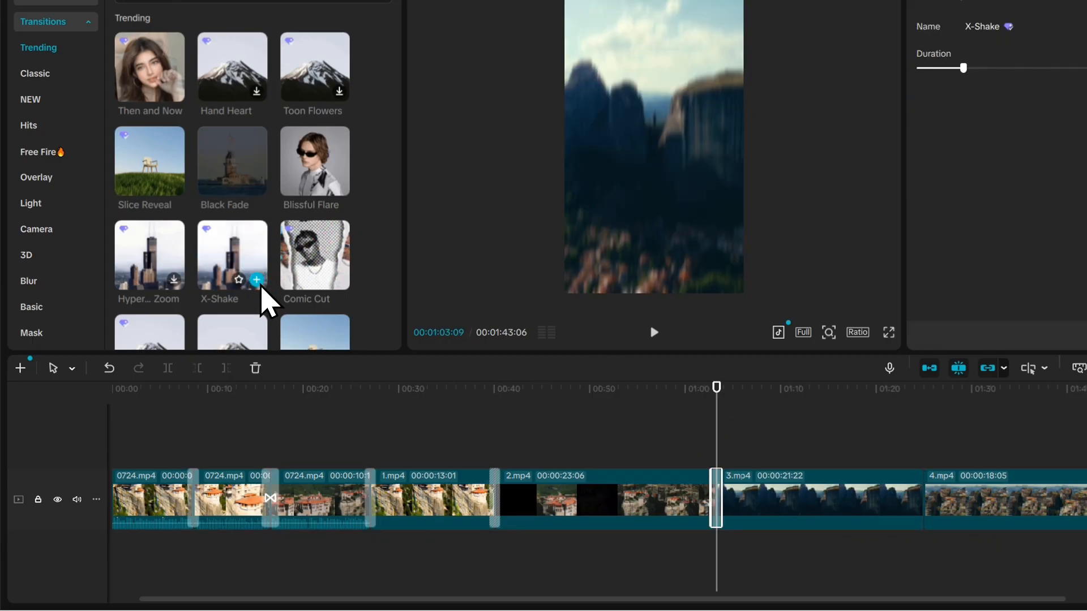
left_click(842, 460)
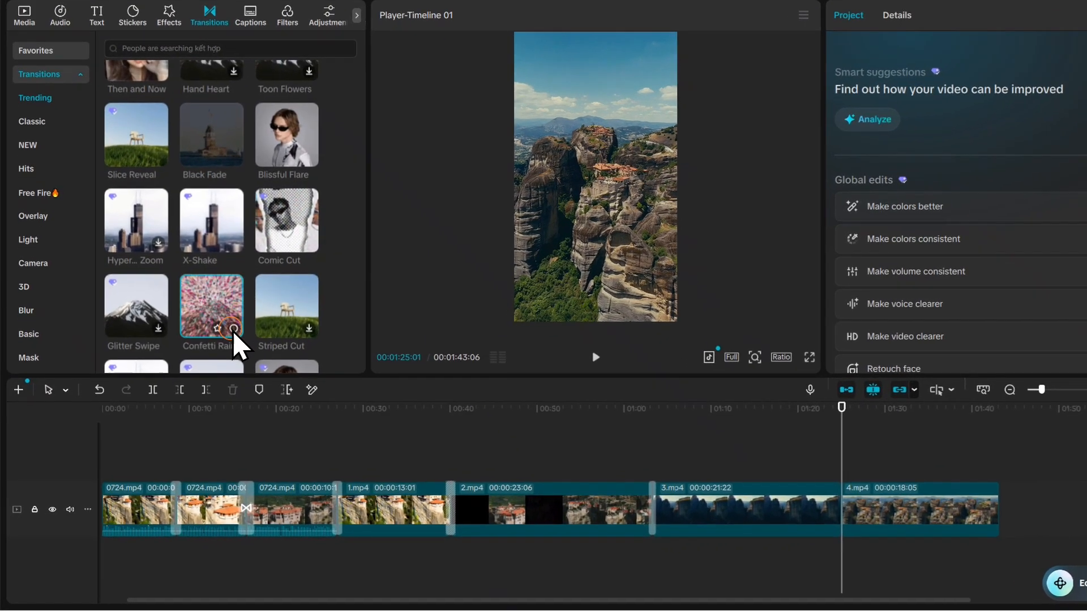
left_click(233, 329)
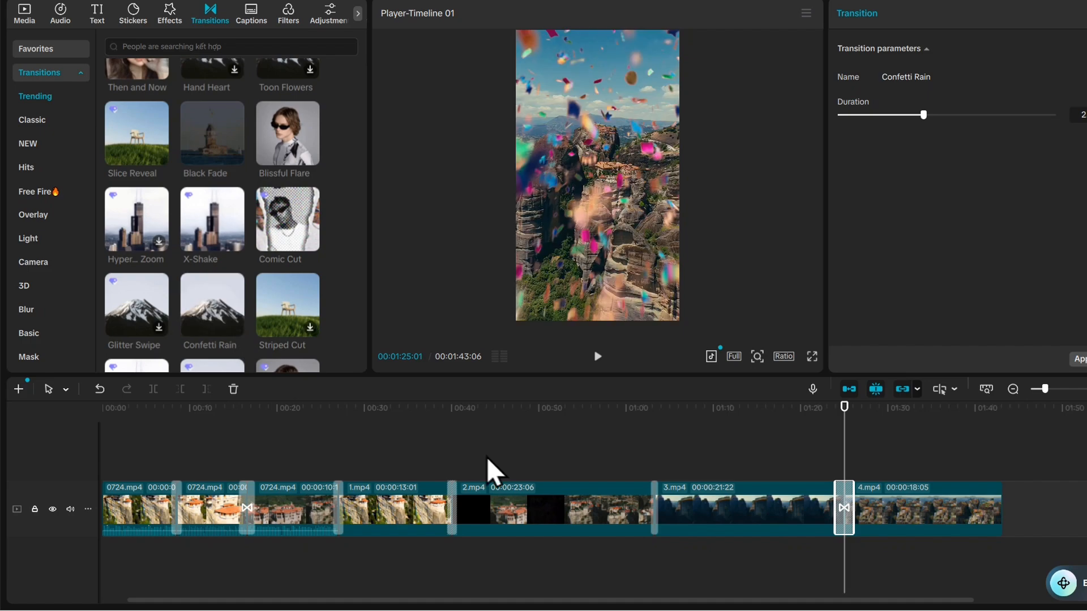
left_click_drag(799, 497, 796, 497)
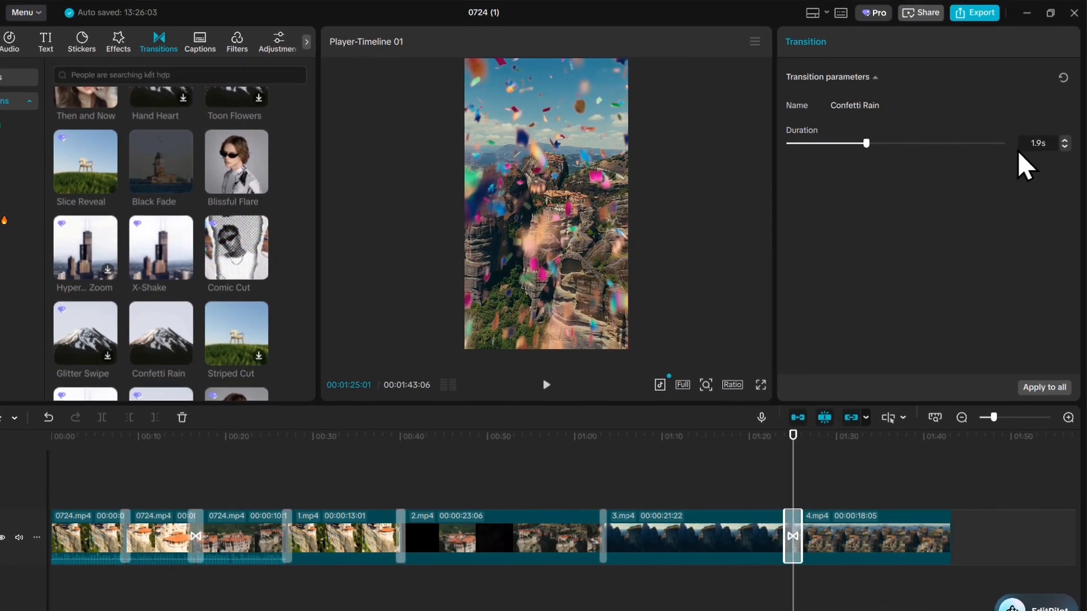
Set the Confetti Rain transition's duration to 1.5 s and play the whole video from the start to review the transitions.
left_click(1064, 118)
left_click(1064, 119)
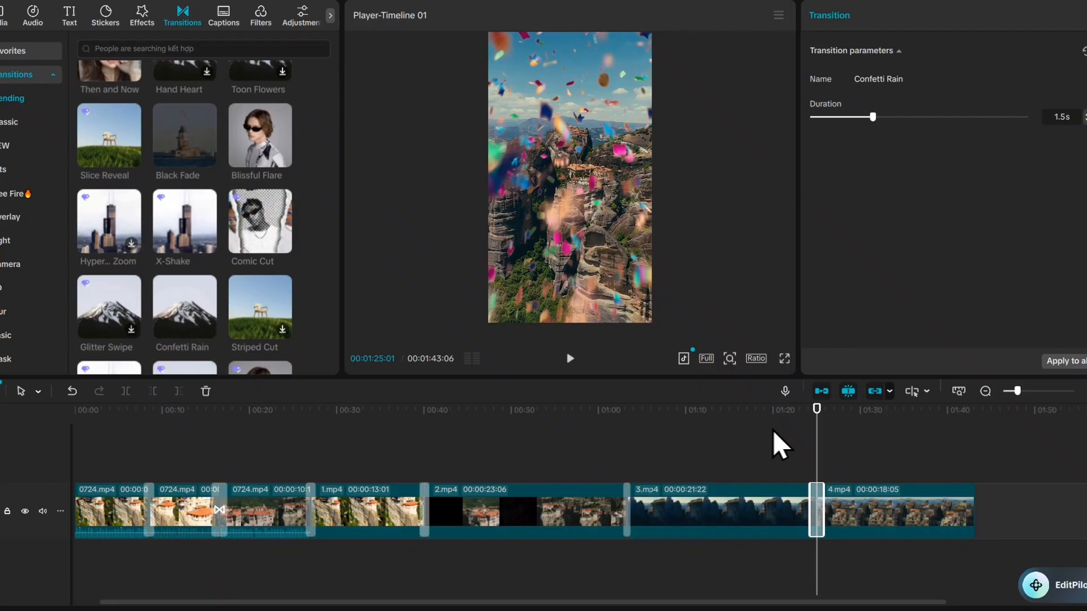
left_click_drag(752, 456, 52, 507)
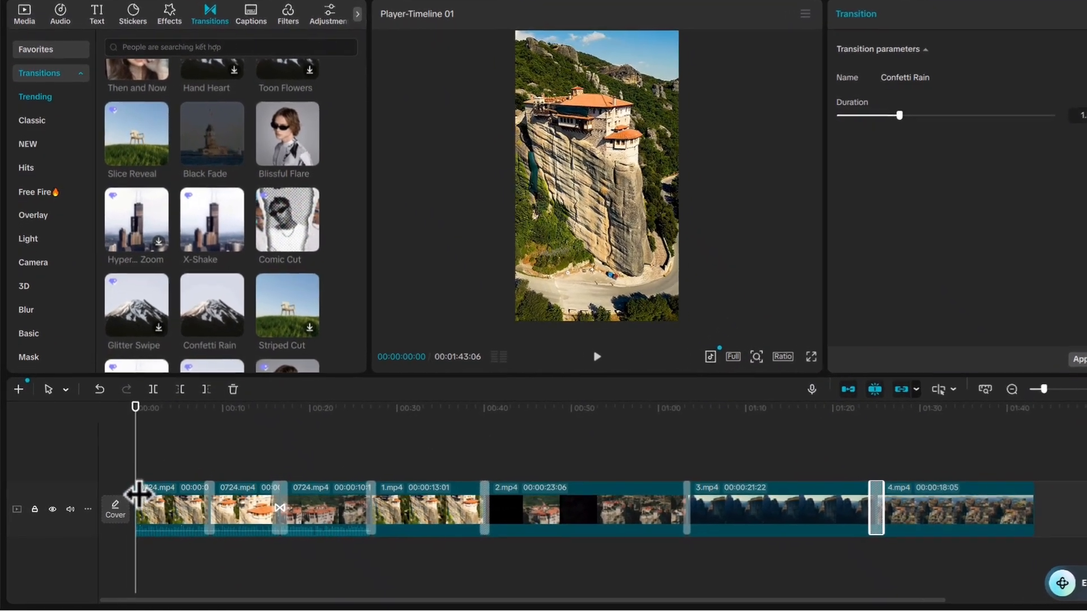
left_click(597, 357)
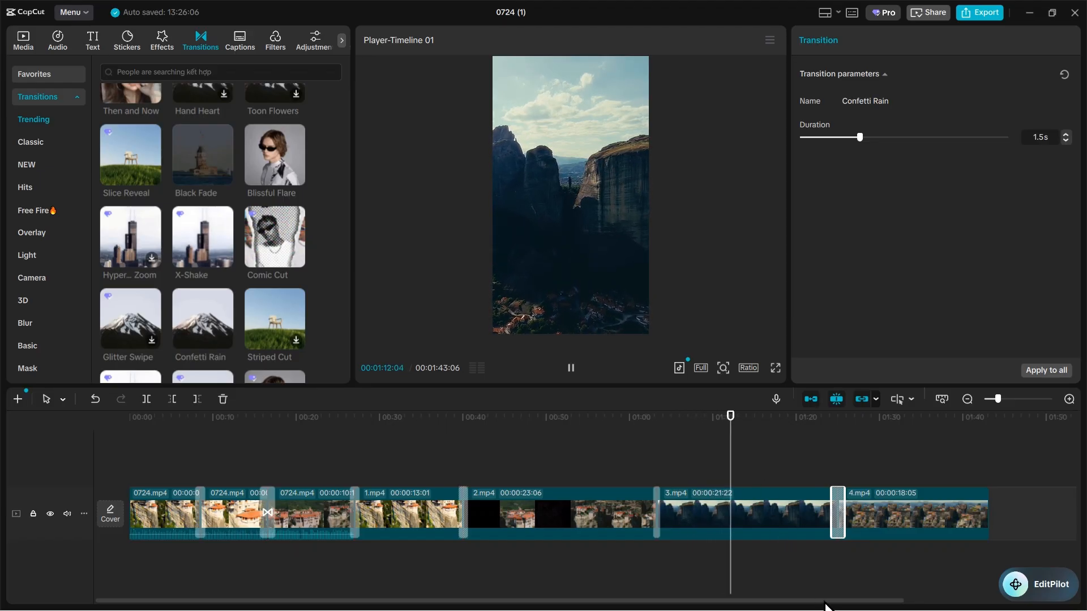
left_click(833, 585)
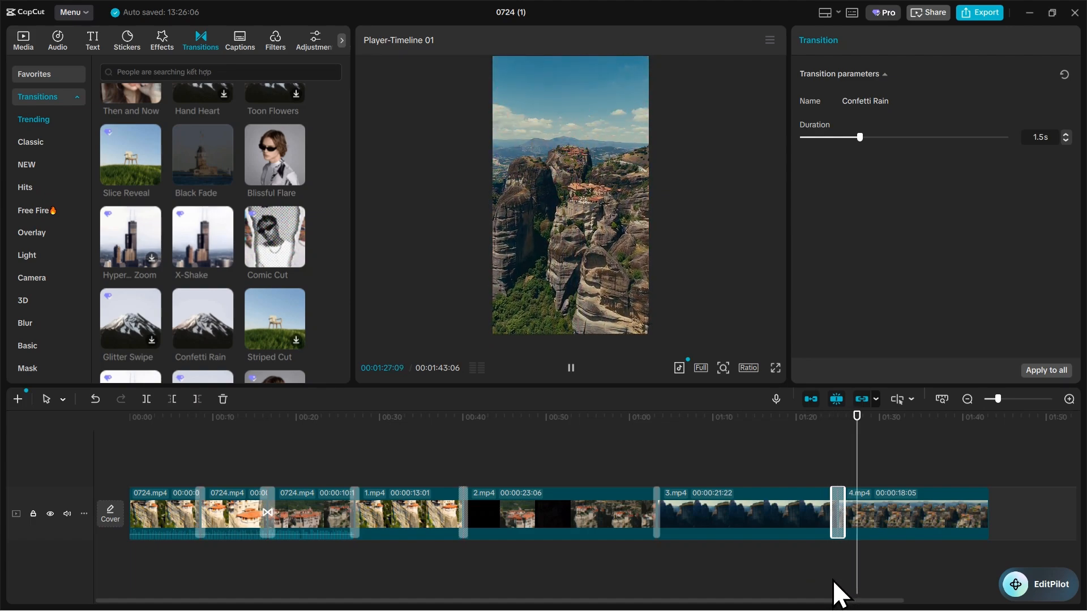
left_click(832, 579)
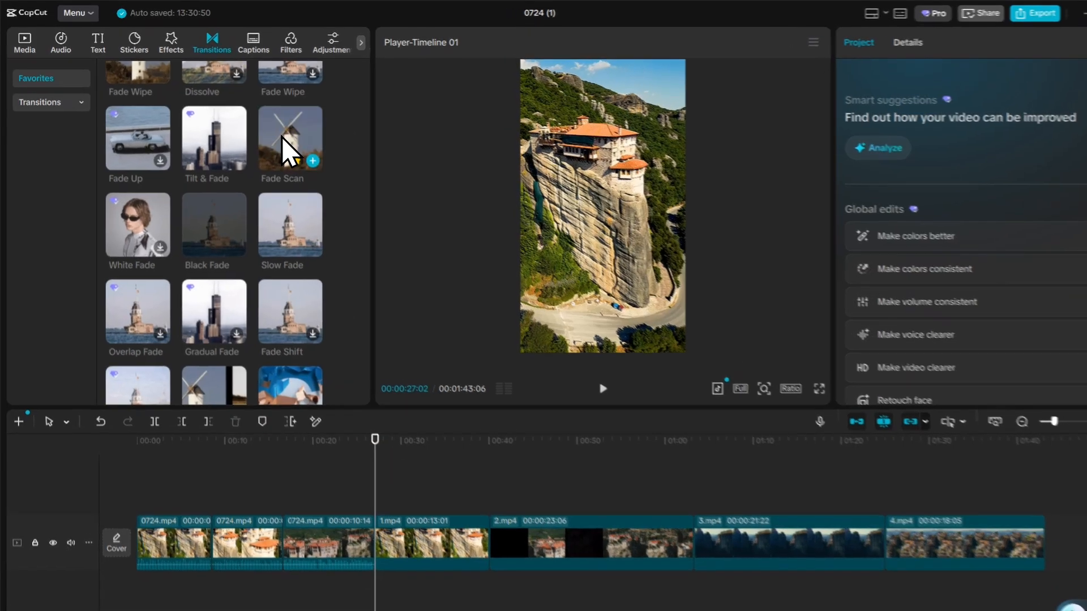
Add the Fade Scan transition at 00:00:27:02, between the last 0724.mp4 segment and 1.mp4, and set its duration to 1.5 s.
left_click(267, 130)
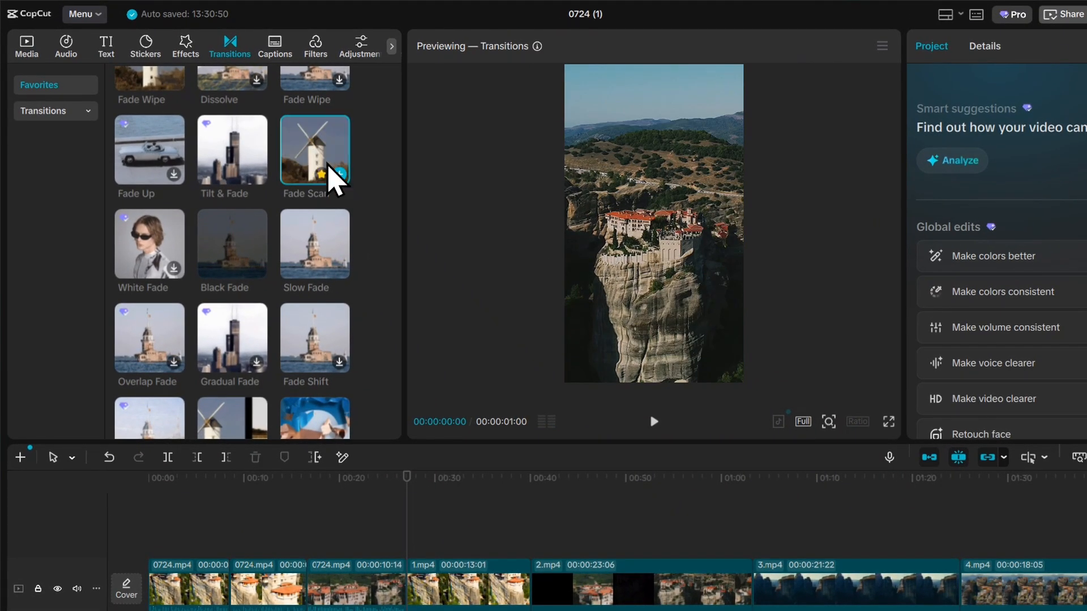
left_click(339, 175)
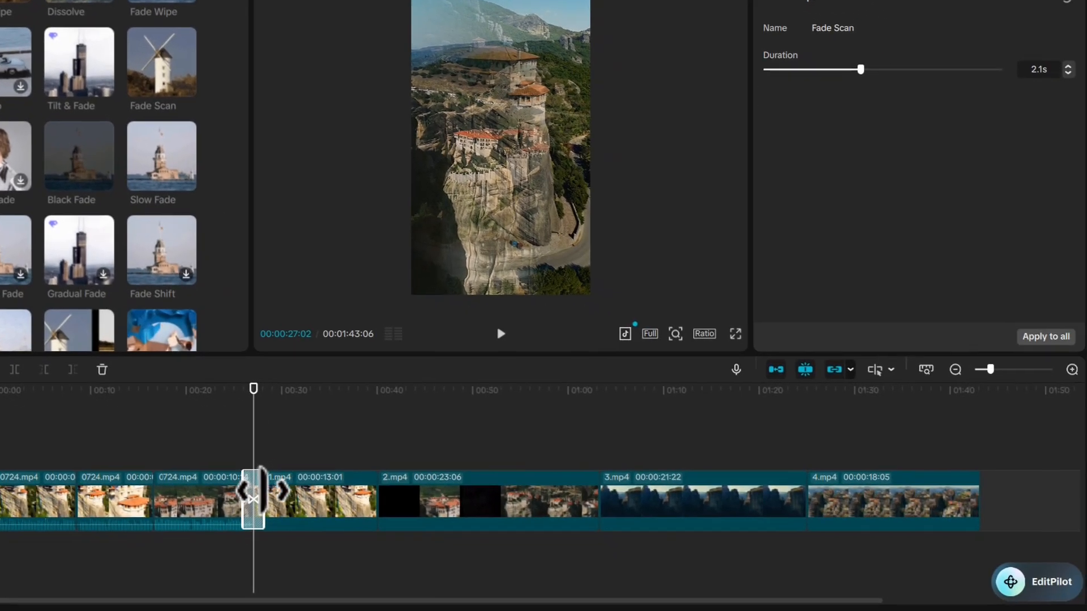
left_click_drag(416, 584, 412, 583)
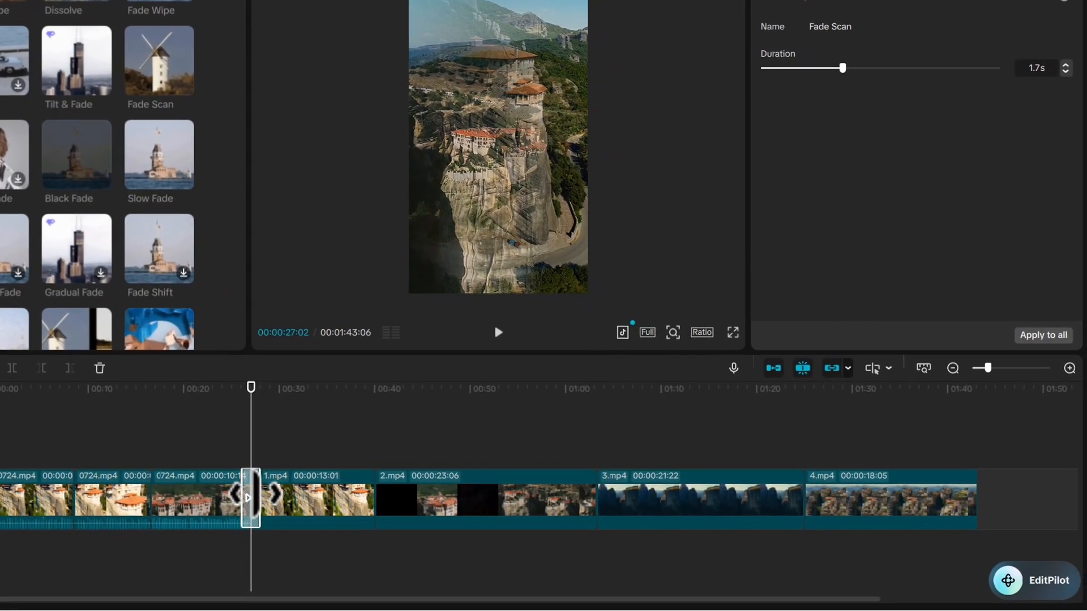
left_click(1065, 72)
left_click(1065, 72)
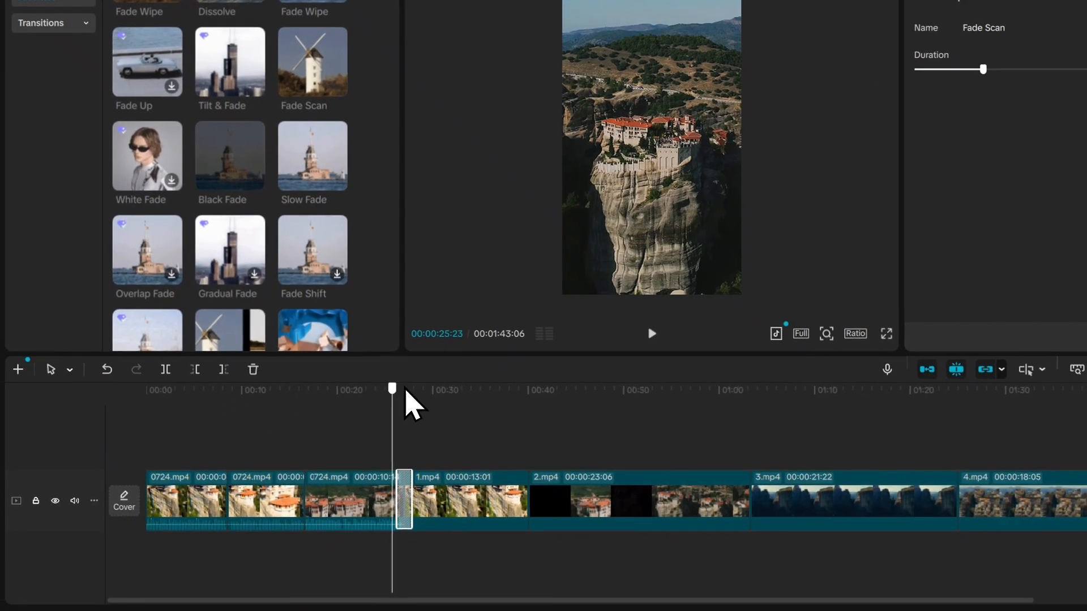
Play the timeline around the Fade Scan transition to check how the last 0724.mp4 segment blends into 1.mp4.
left_click_drag(357, 430, 338, 443)
left_click(600, 362)
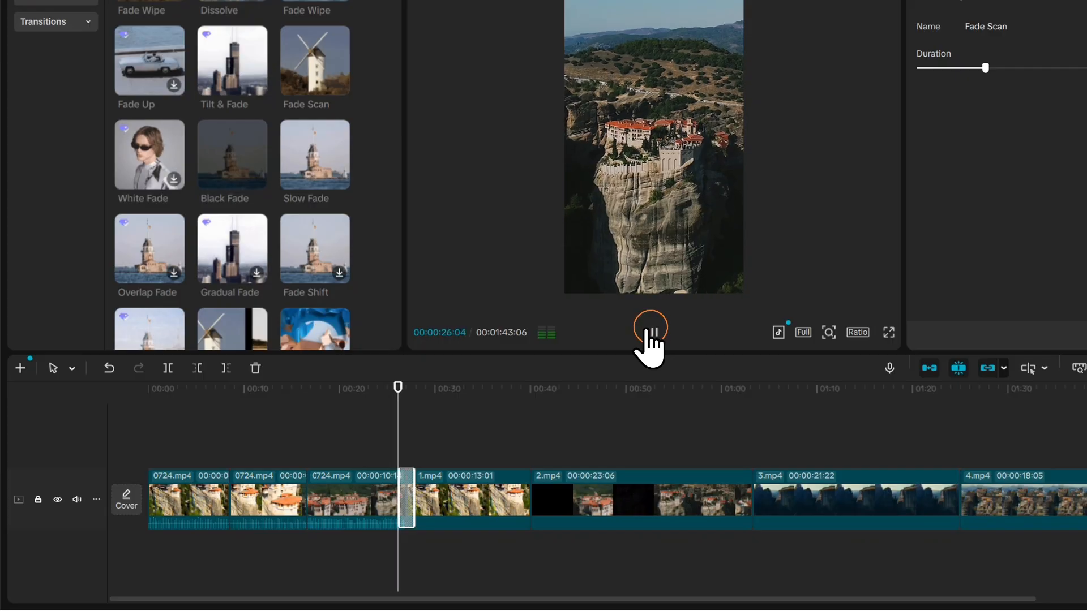
left_click(651, 331)
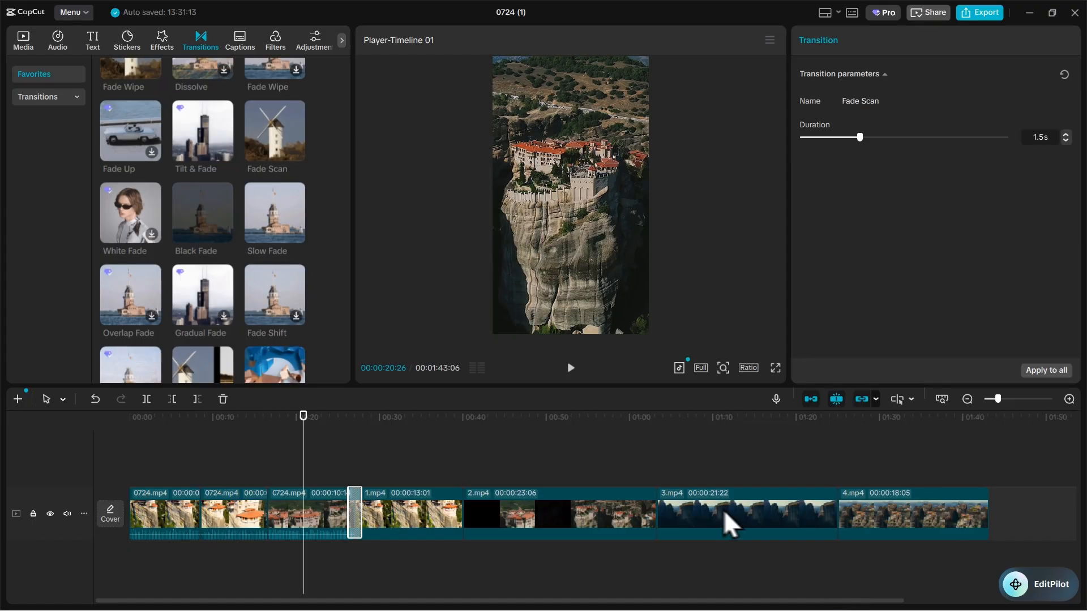
scroll(334, 468, "down", 2)
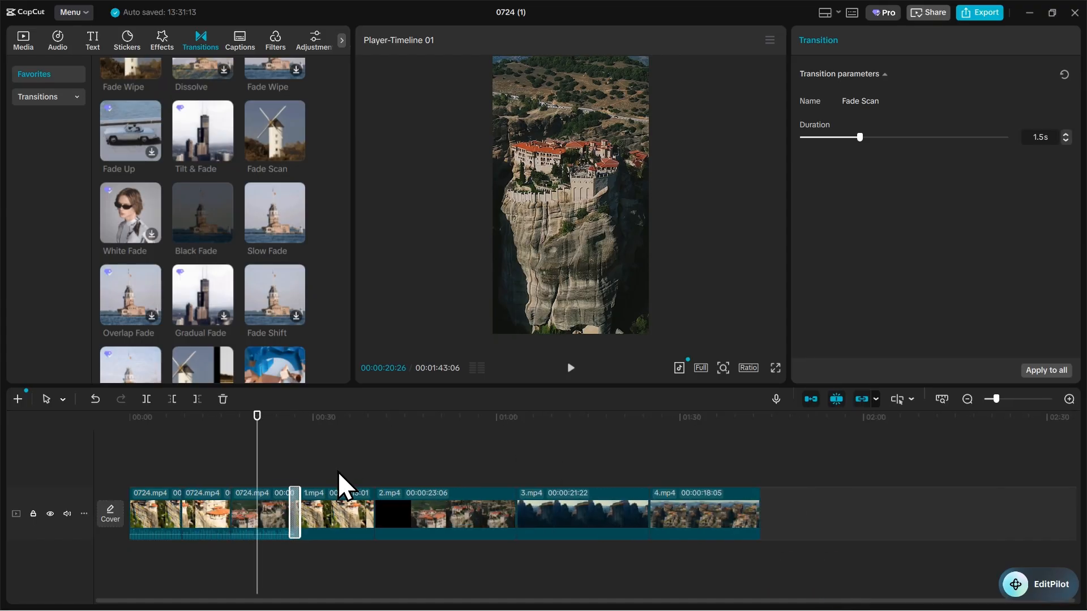
left_click(570, 368)
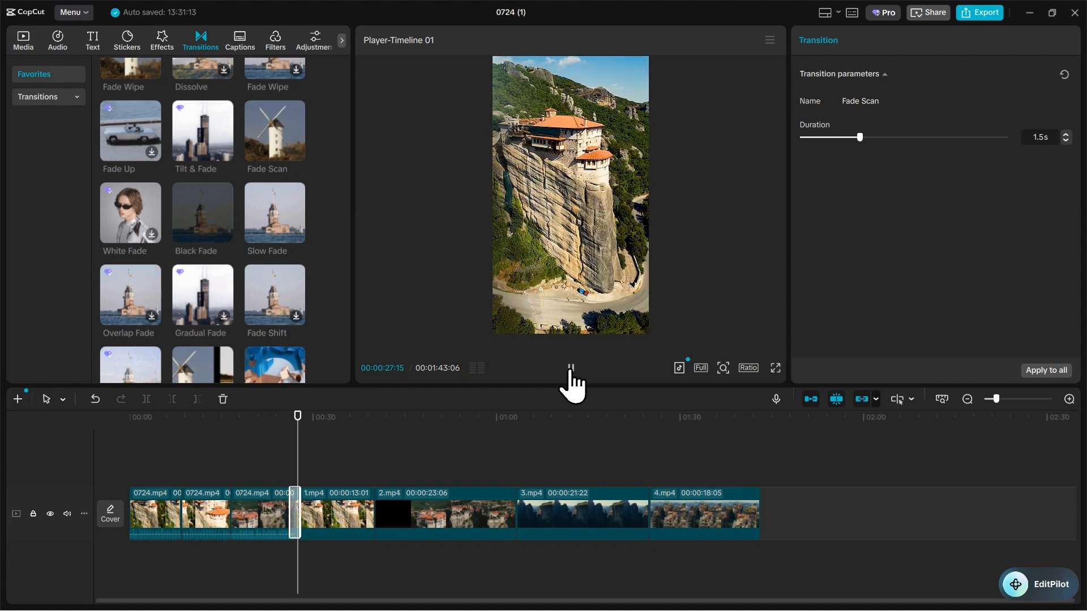
left_click(570, 368)
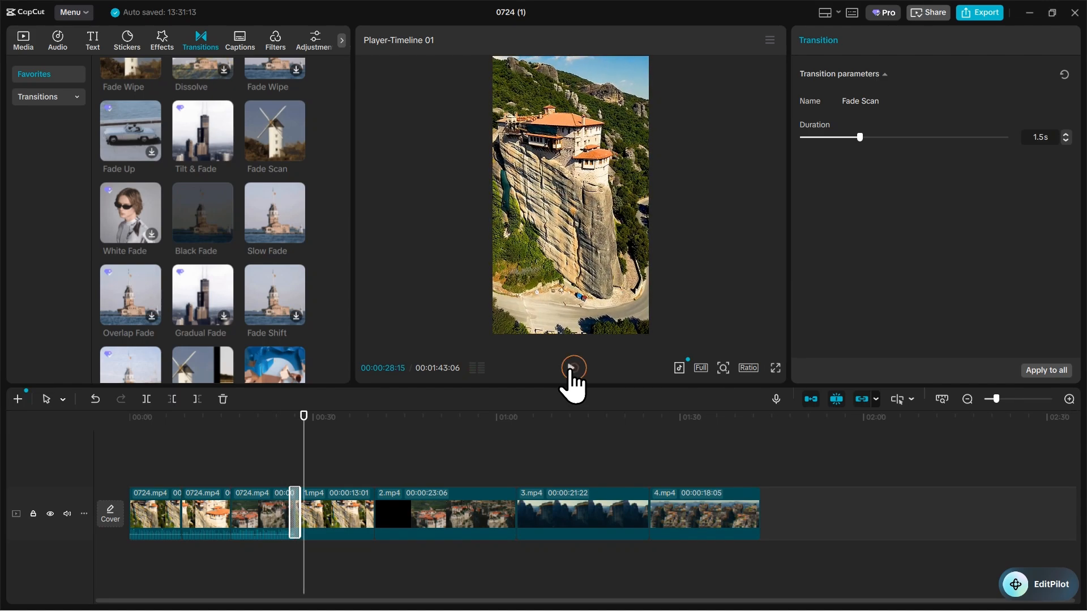
Move the playhead back to 00:00:23:27 and replay the Fade Scan transition in full screen.
left_click(835, 586)
left_click_drag(314, 426, 277, 447)
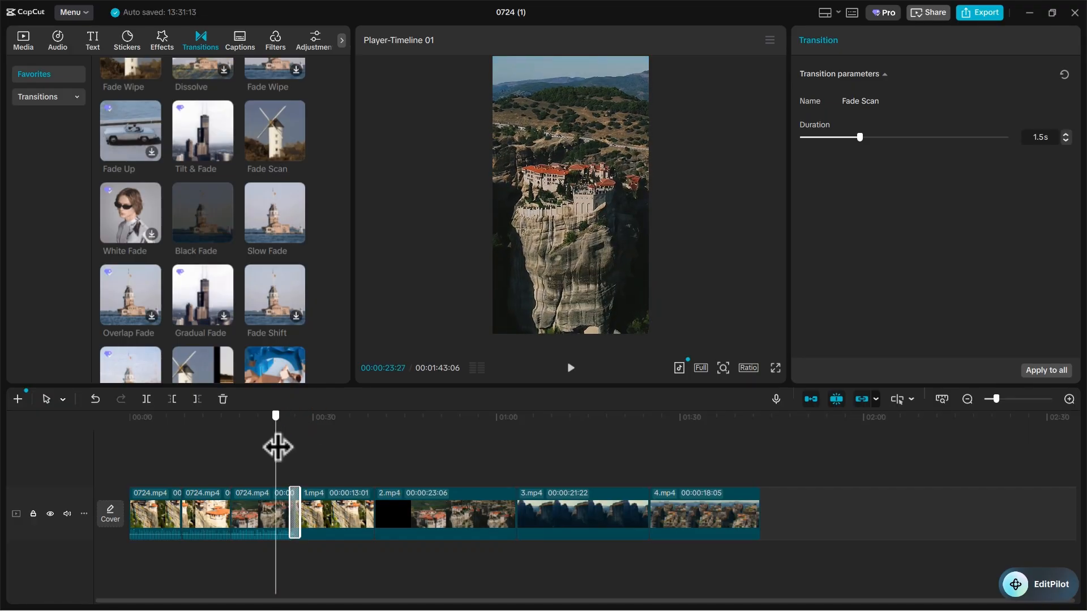
left_click(775, 368)
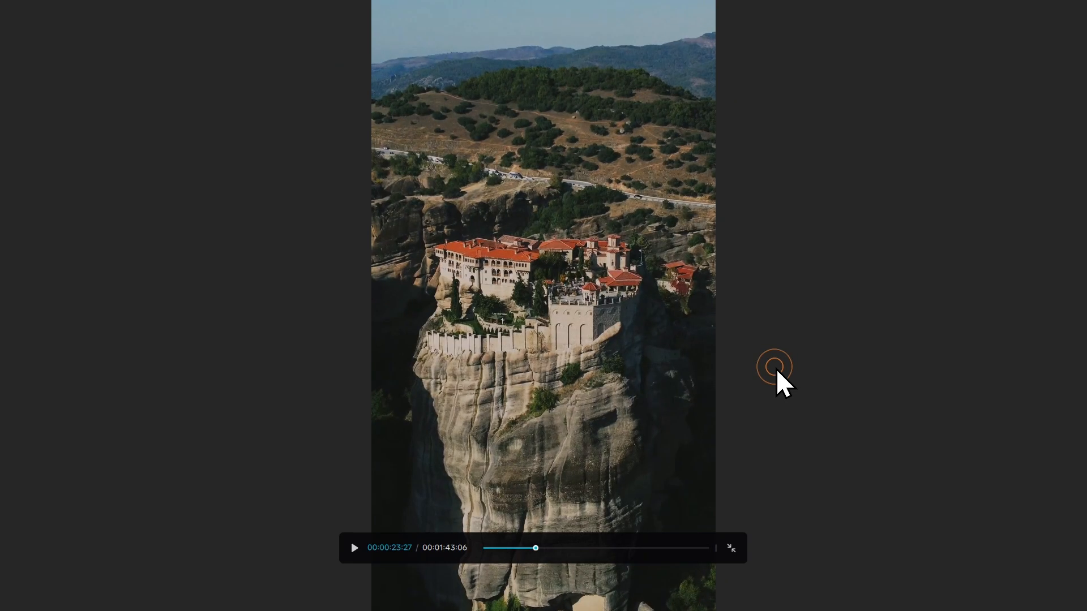
left_click(353, 549)
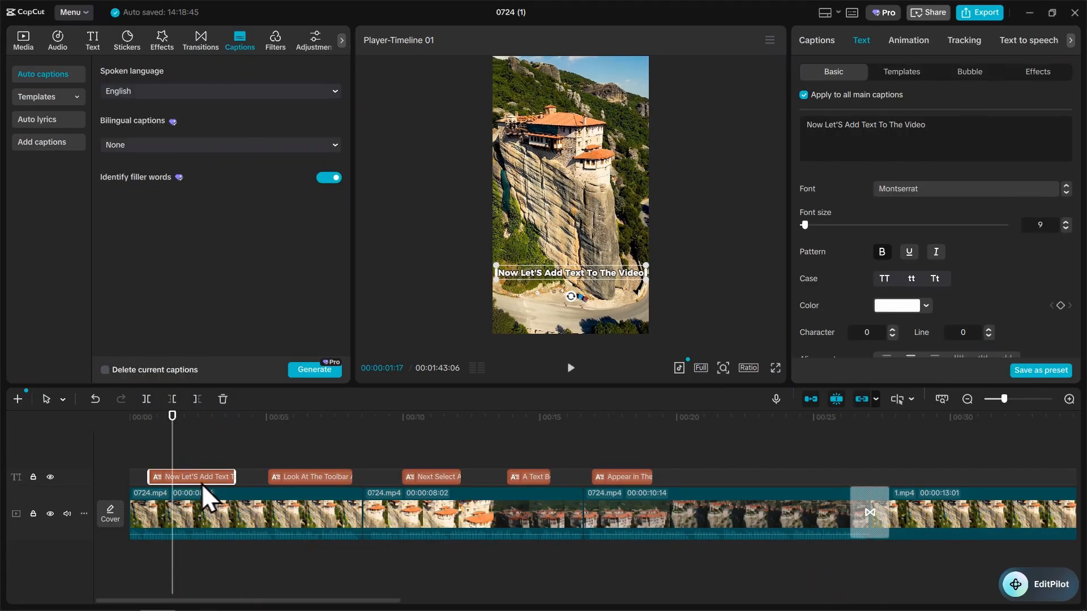
Apply the Firew...Comet In animation to the "Now Let'S Add Text To The Video" caption and Wizard Wisp to the "Look At The Toolbar" caption.
left_click(908, 41)
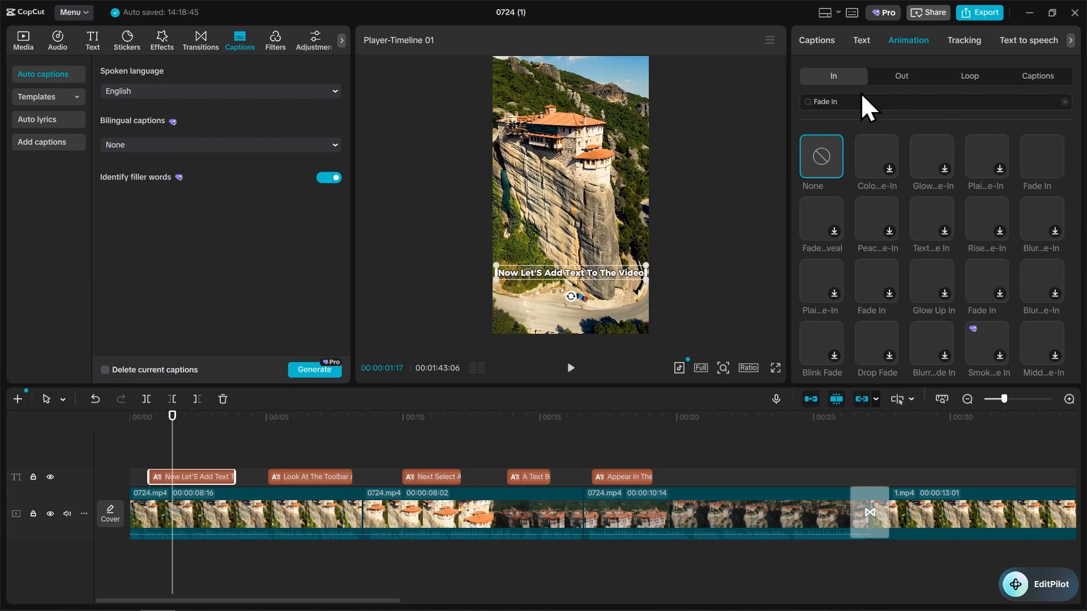
left_click(1064, 101)
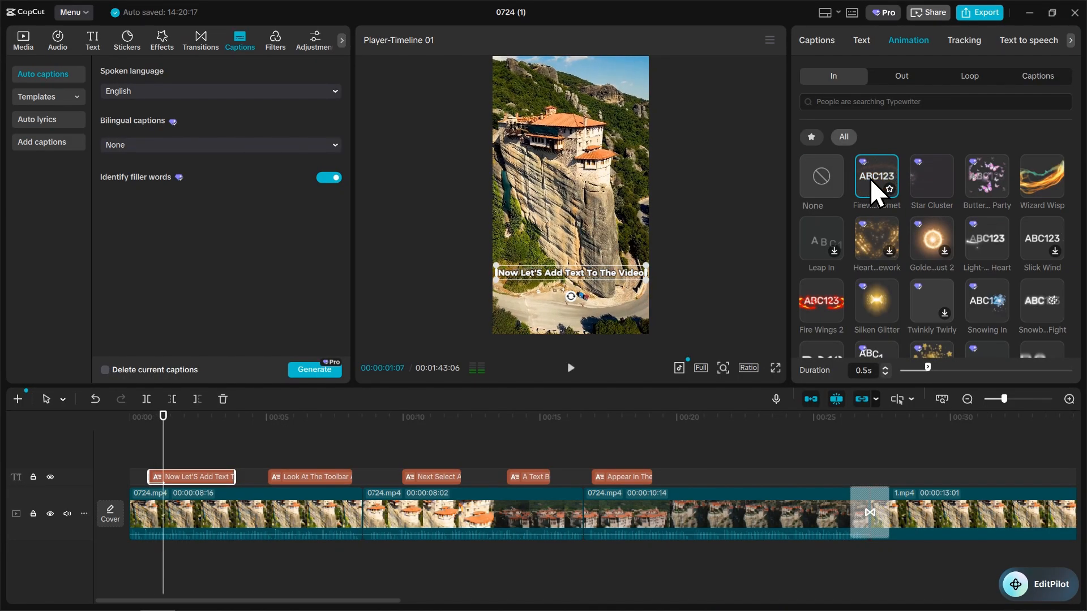
left_click(316, 477)
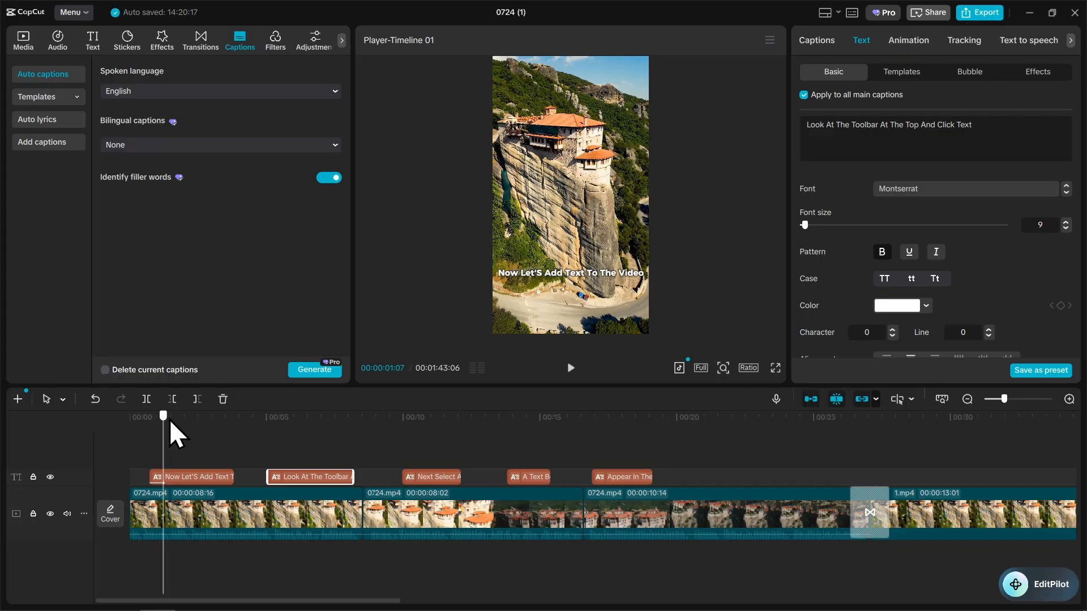
left_click_drag(164, 419, 293, 441)
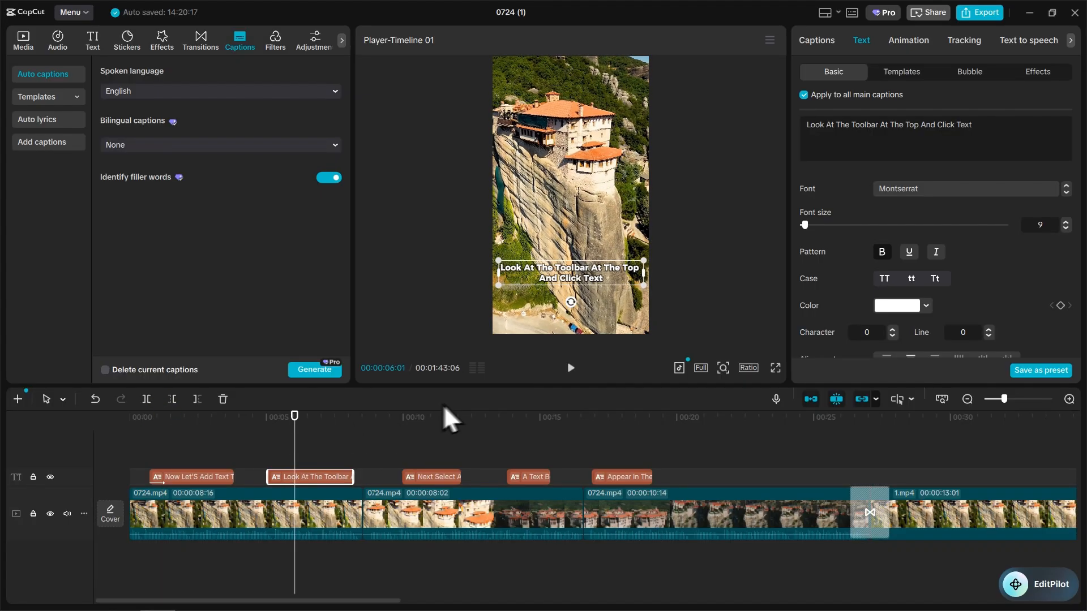
left_click(908, 40)
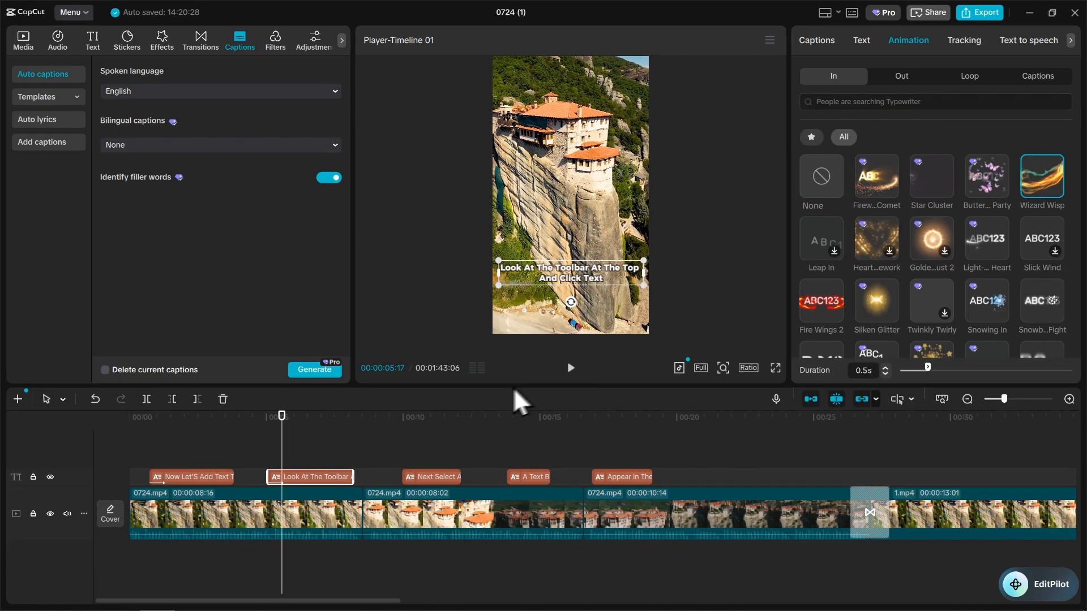
Apply the Light-... Heart In animation to the "Next Select Add Text" caption.
left_click(422, 479)
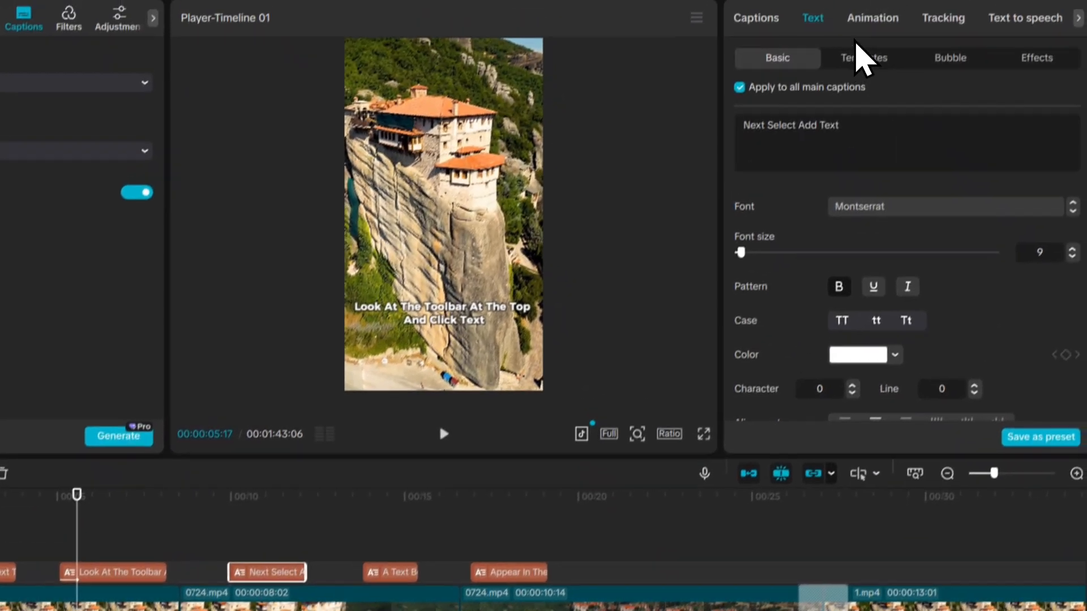
left_click(858, 18)
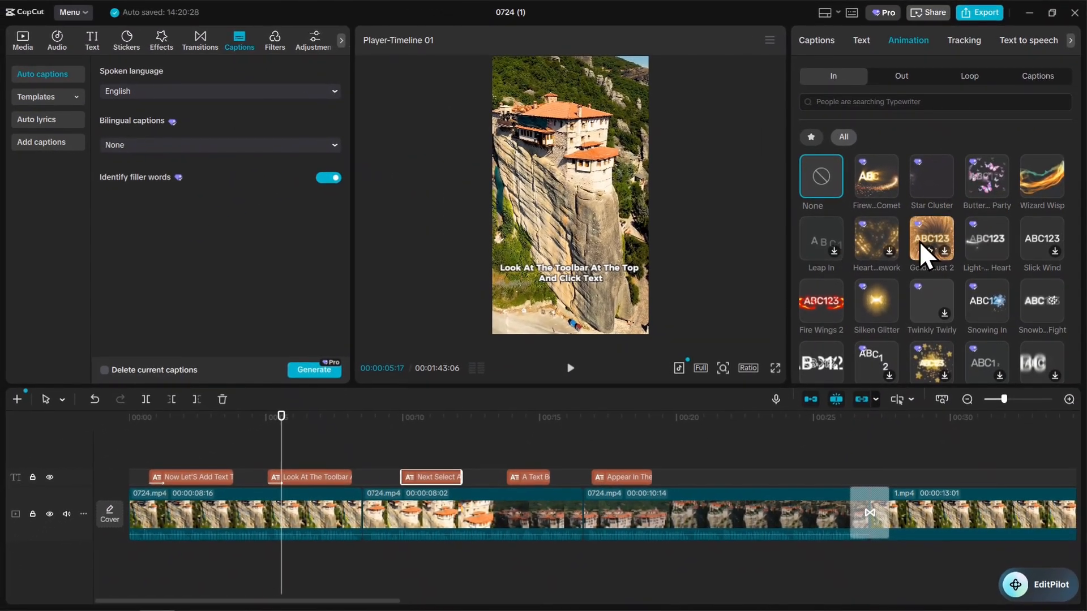
left_click(980, 239)
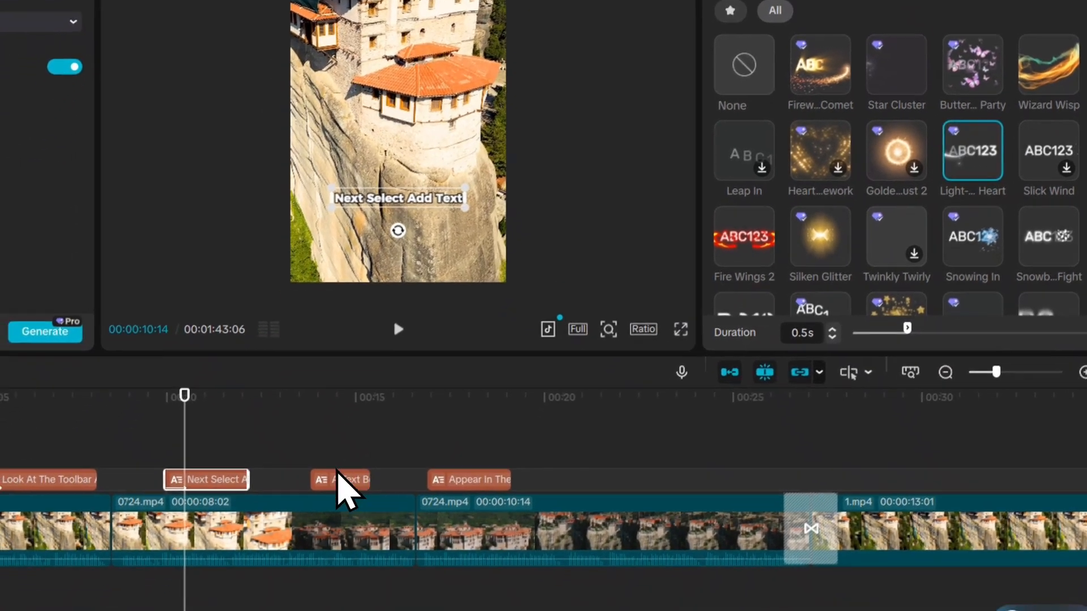
Download the Slick Wind In animation and apply it to the "A Text Box Will Immediately" caption.
left_click(338, 475)
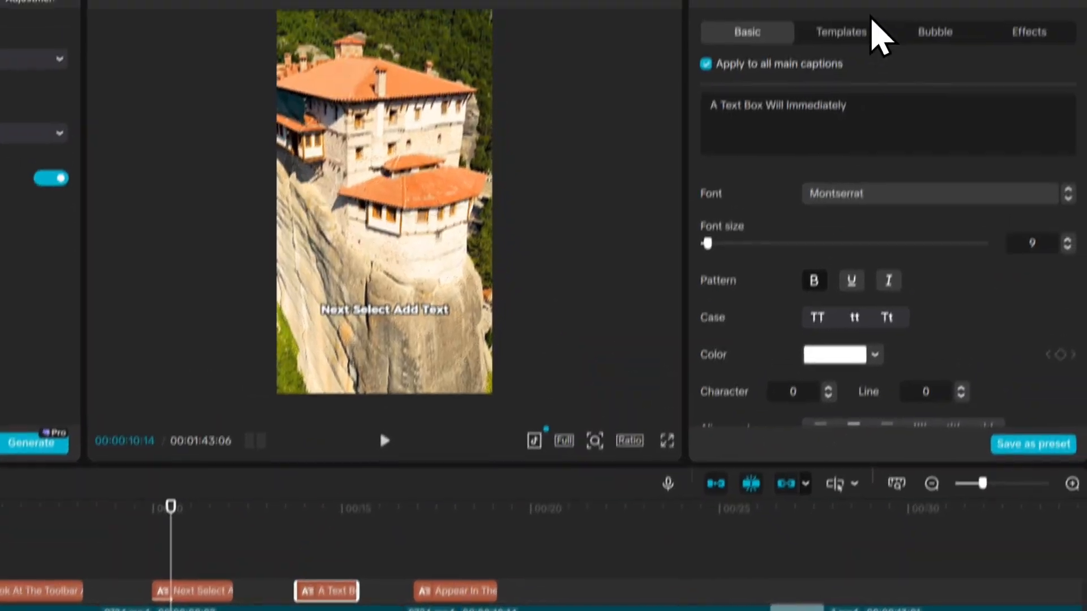
left_click(830, 51)
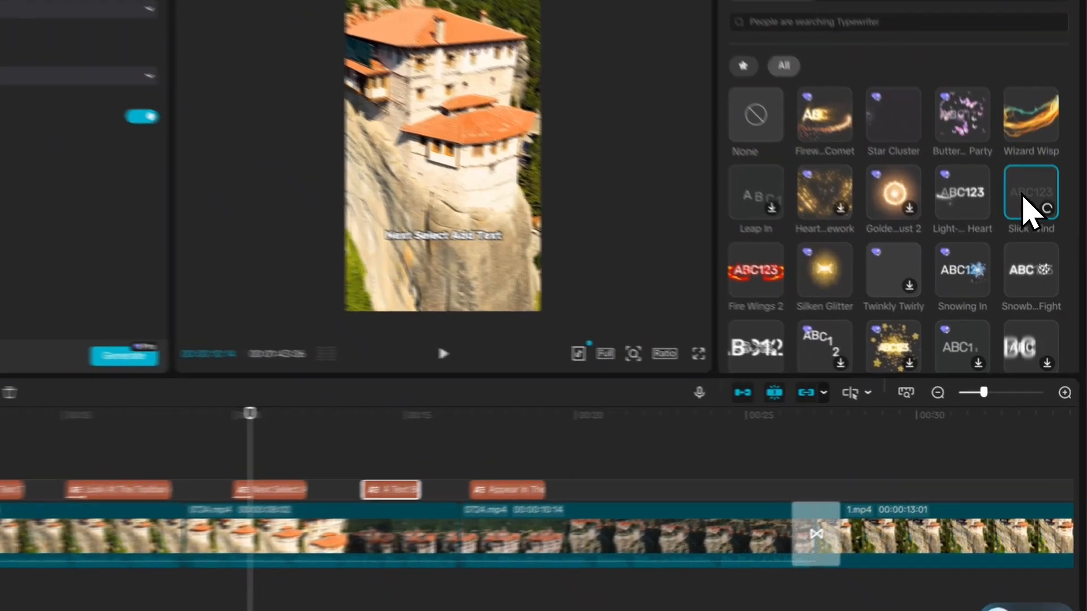
left_click(1035, 244)
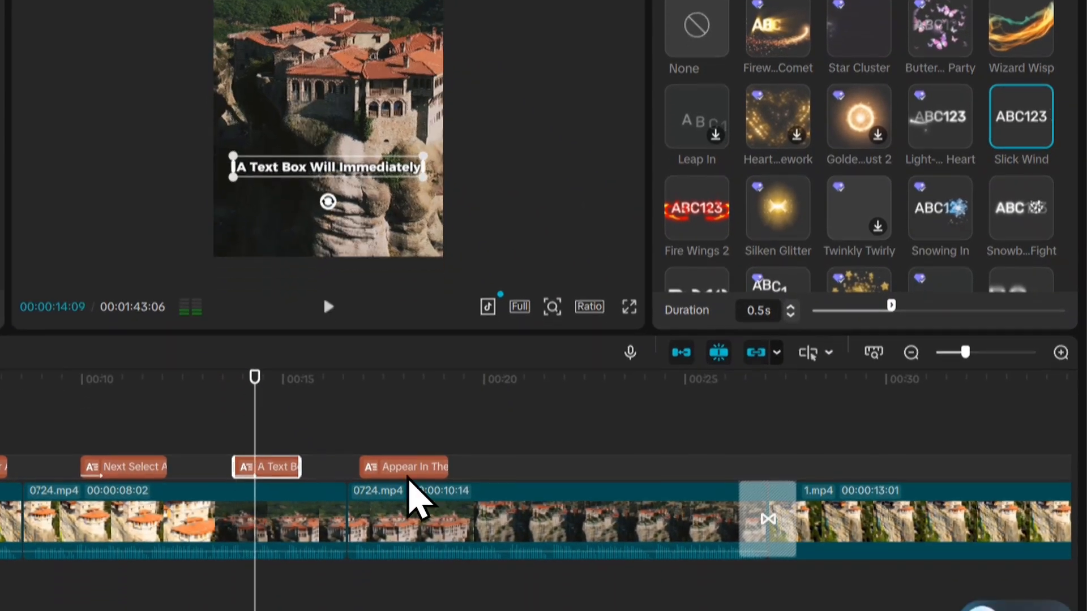
Apply the Snowing In animation to the "Appear In The Center Of The Preview Window" caption.
left_click(409, 502)
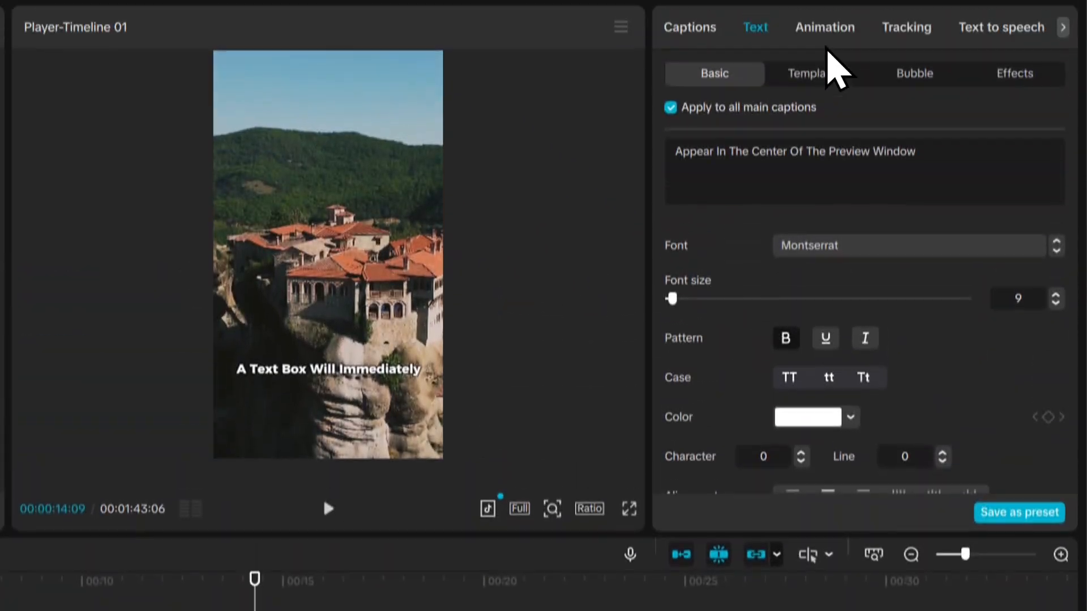
left_click(830, 55)
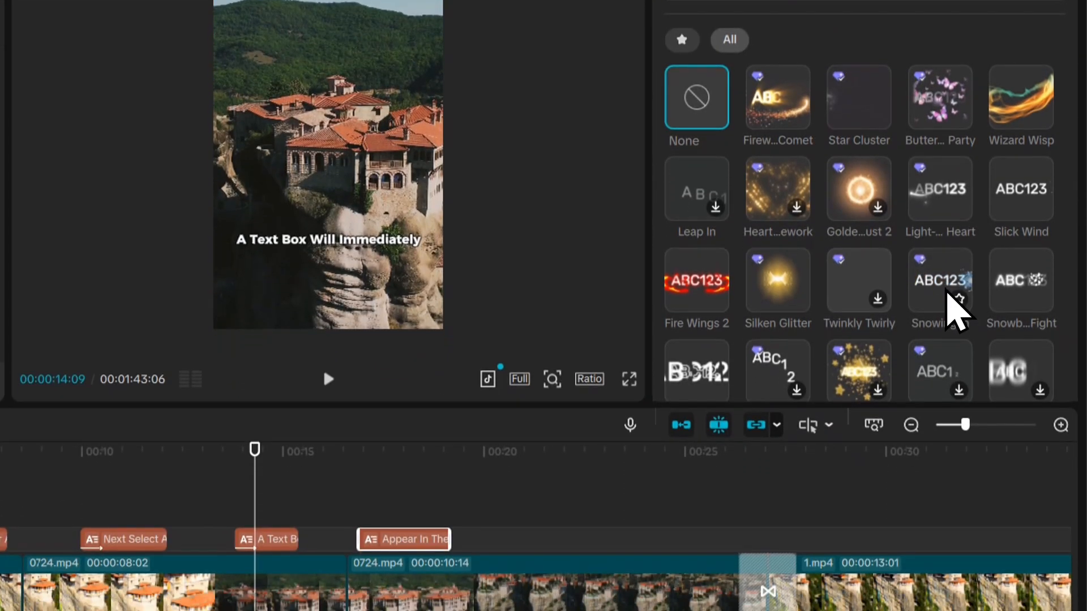
left_click(943, 450)
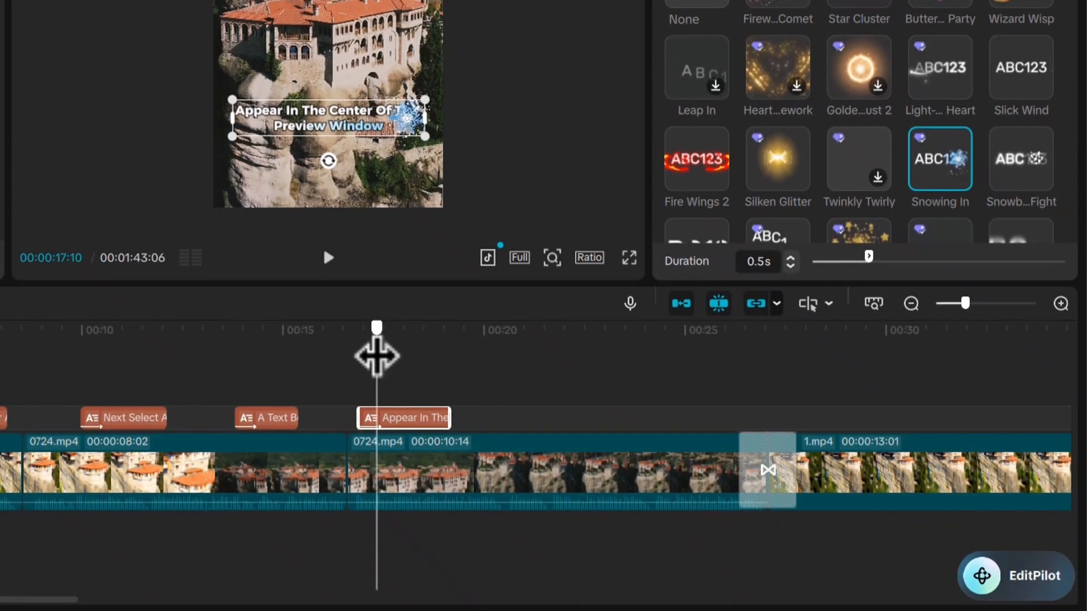
left_click(376, 443)
Play the video from near the start in full screen to review the animated captions.
key("Delete")
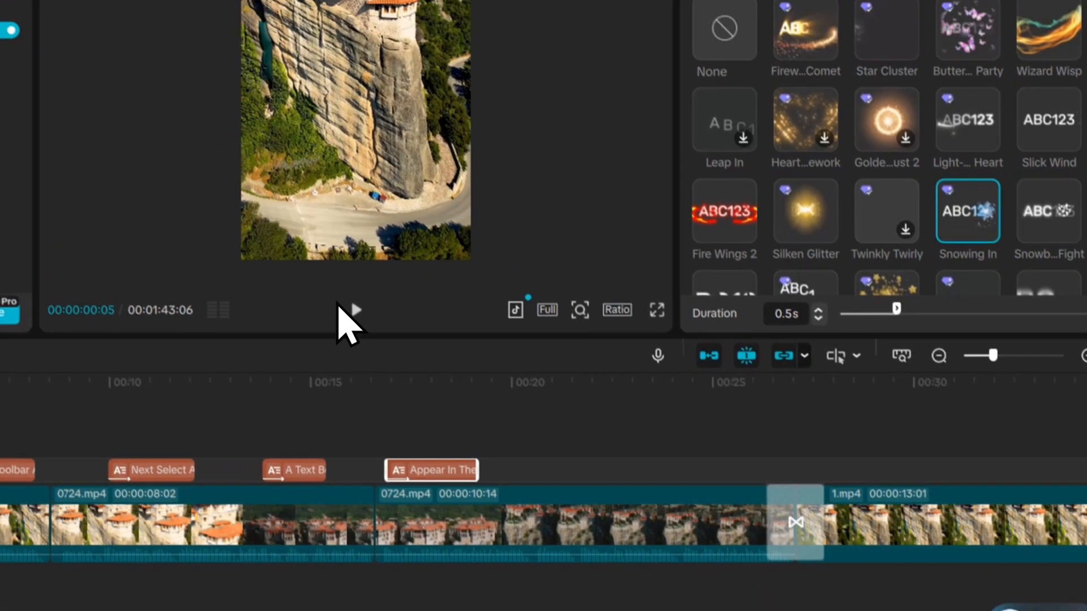
left_click(328, 254)
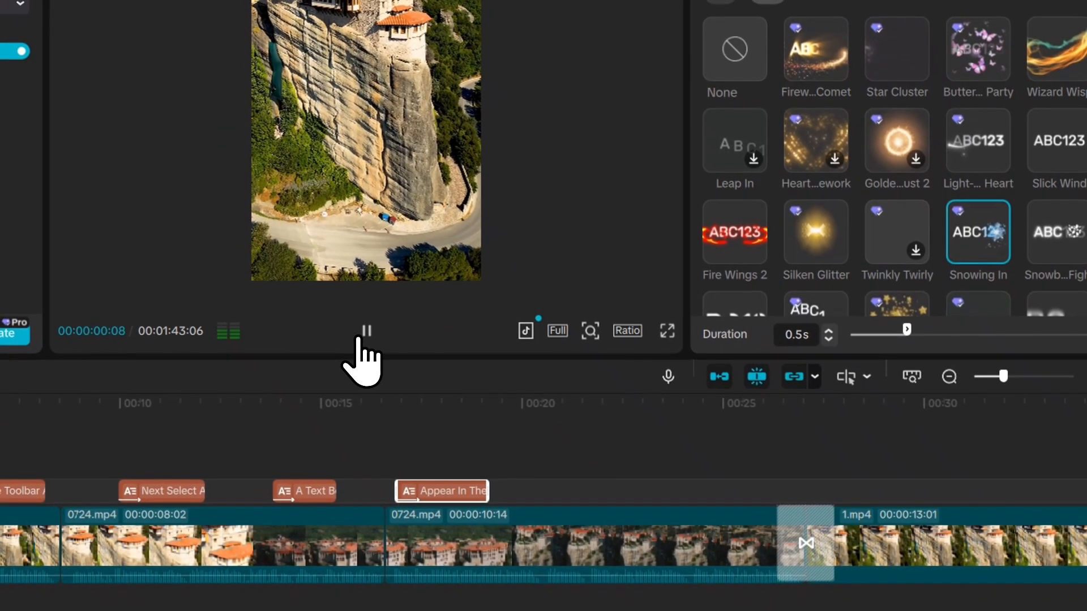
left_click(668, 333)
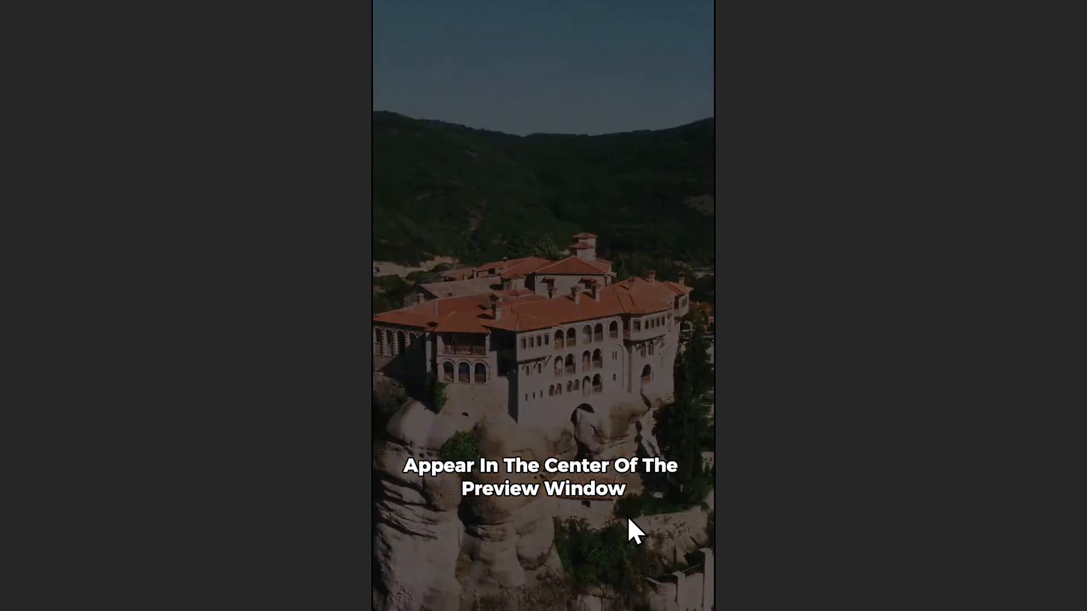
mouse_move(619, 521)
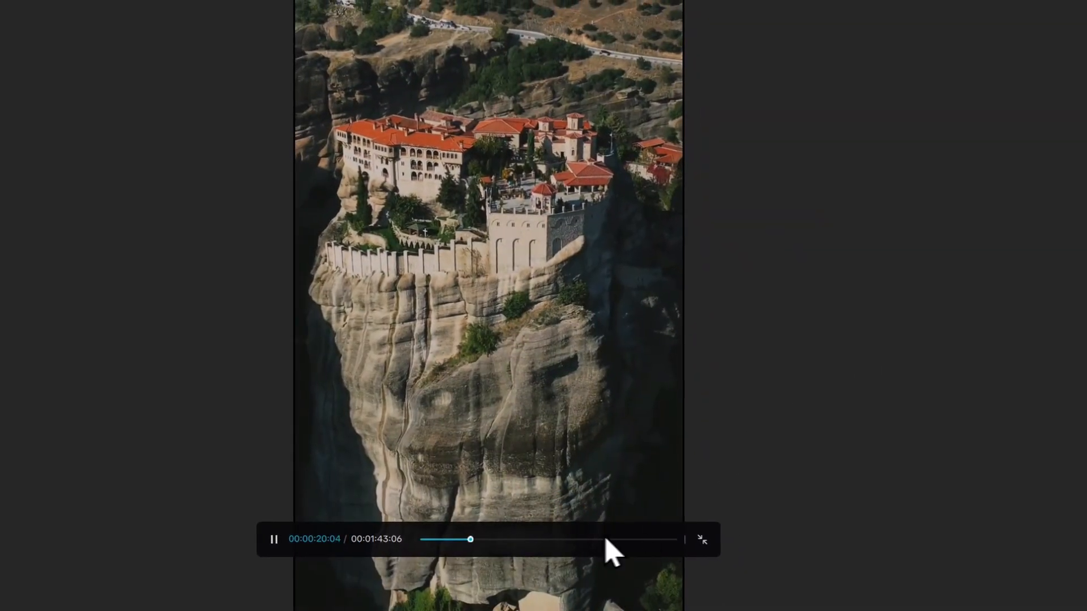
Select all five captions on the timeline and apply the Leap In entrance animation to all of them.
left_click(702, 540)
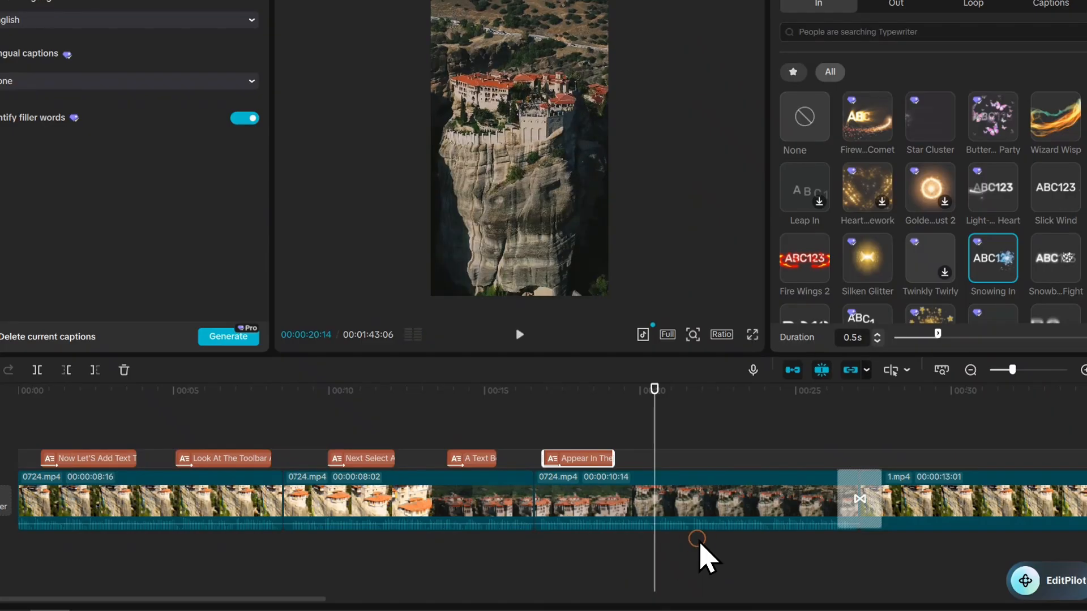
left_click(845, 585)
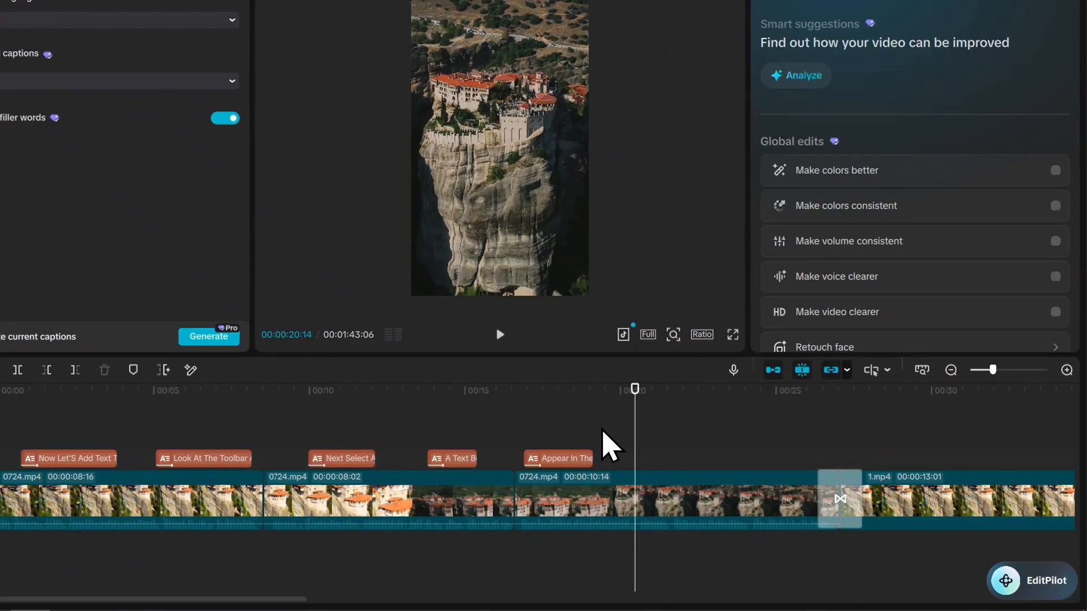
left_click_drag(602, 430, 136, 450)
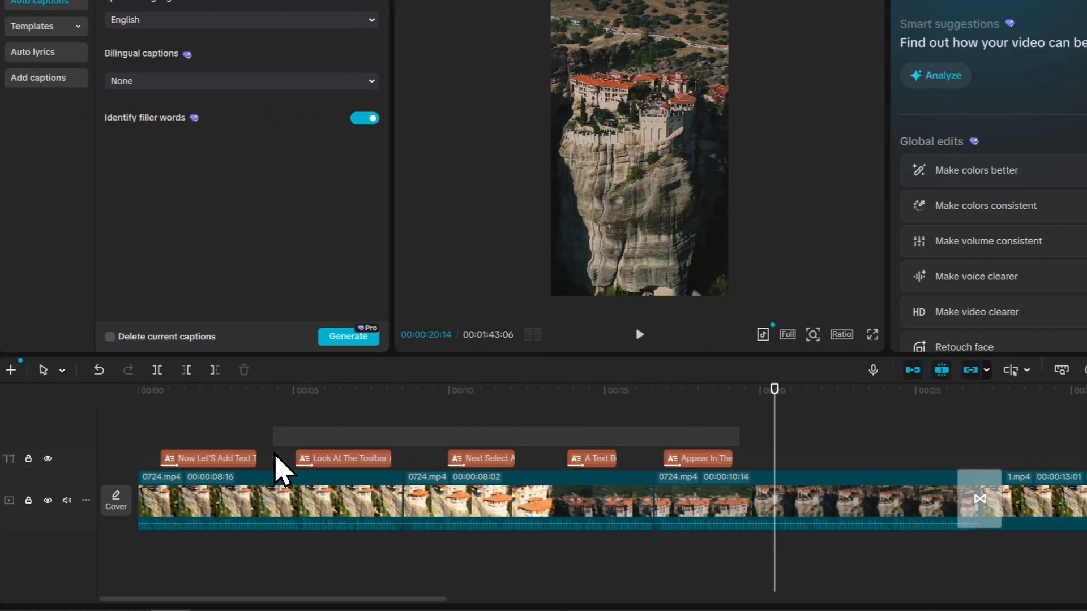
left_click_drag(281, 469, 156, 473)
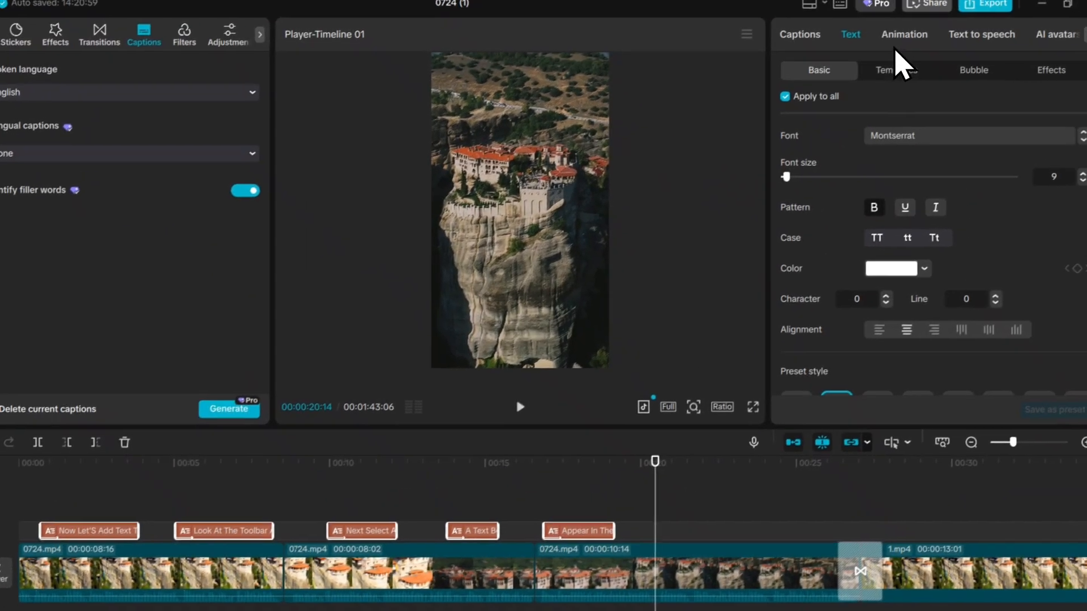
left_click(1021, 0)
left_click(796, 211)
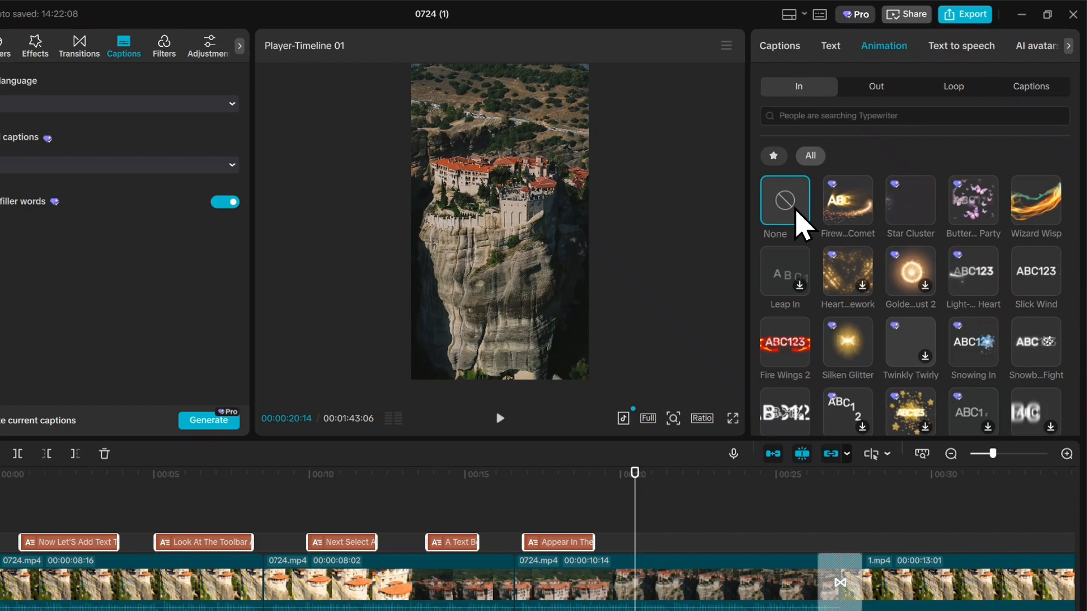
left_click(883, 46)
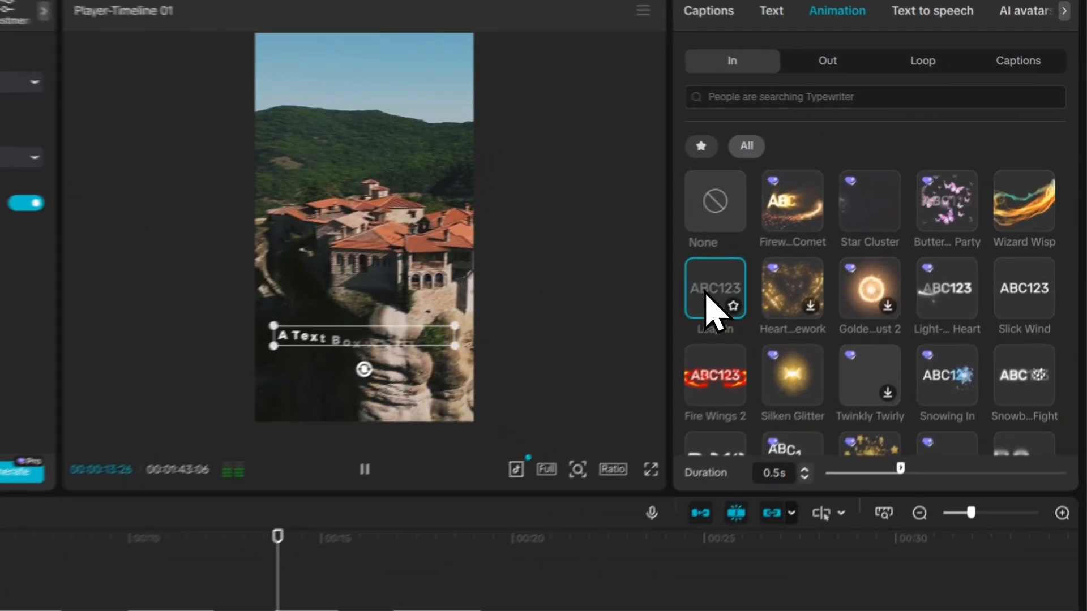
left_click(820, 241)
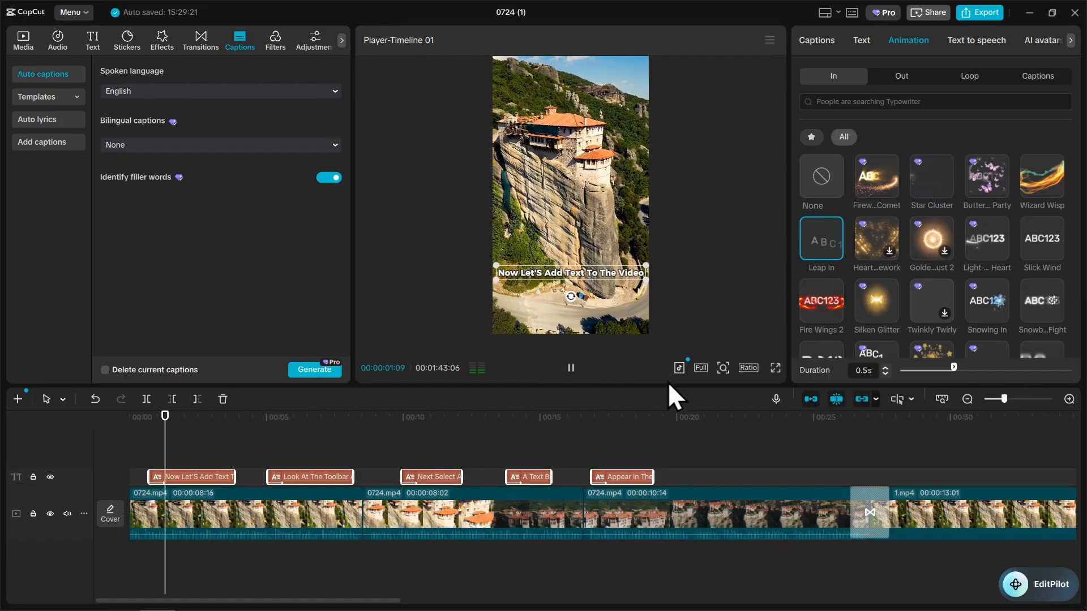
Play the video in full screen to review the captions' entrance animation and text size, and leave full screen.
left_click(774, 368)
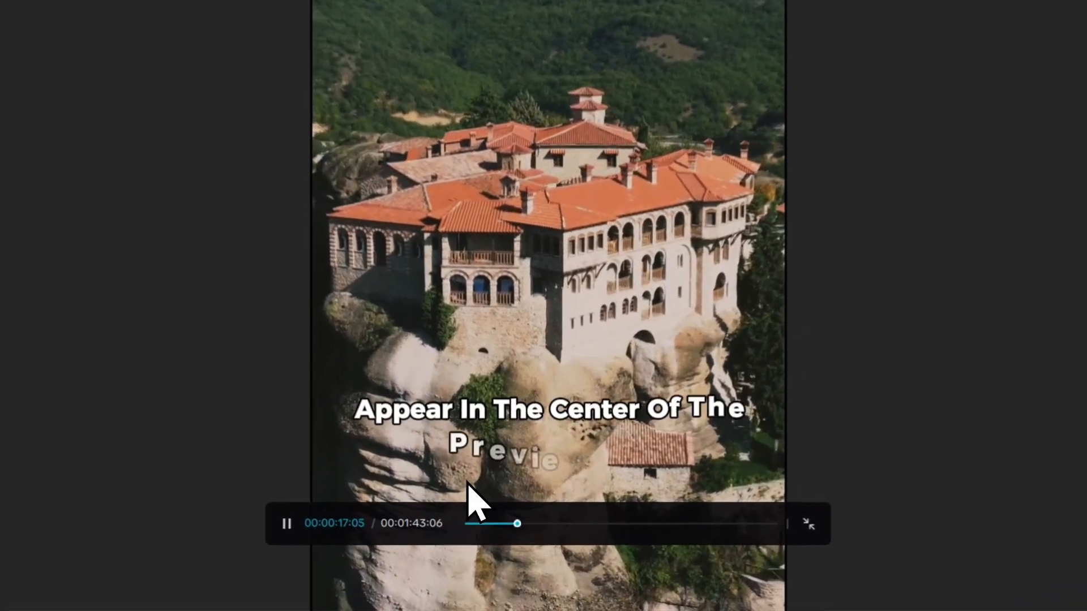
left_click(274, 520)
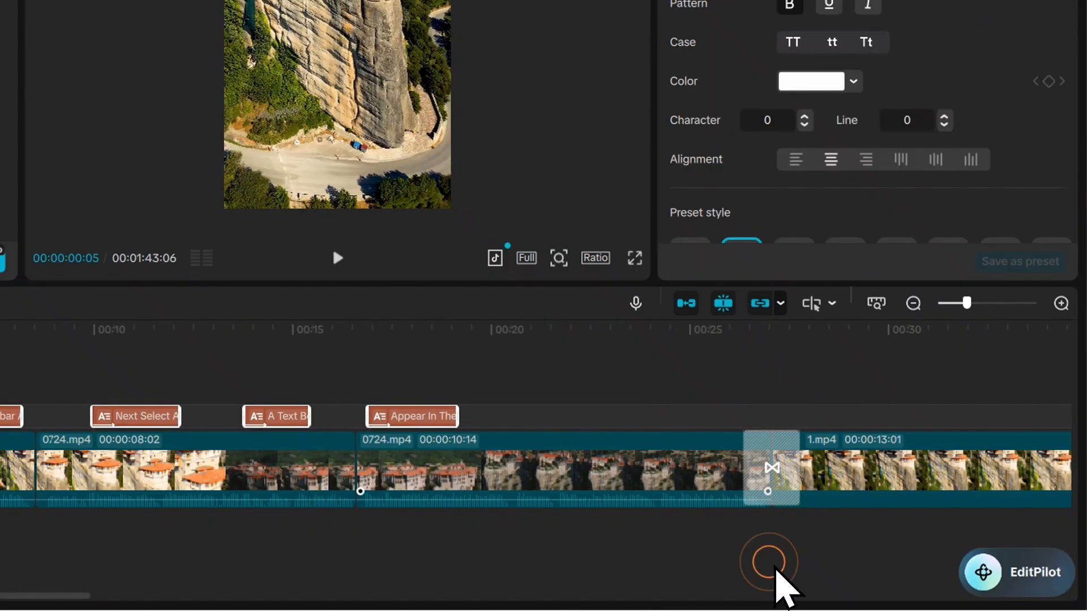
left_click(338, 258)
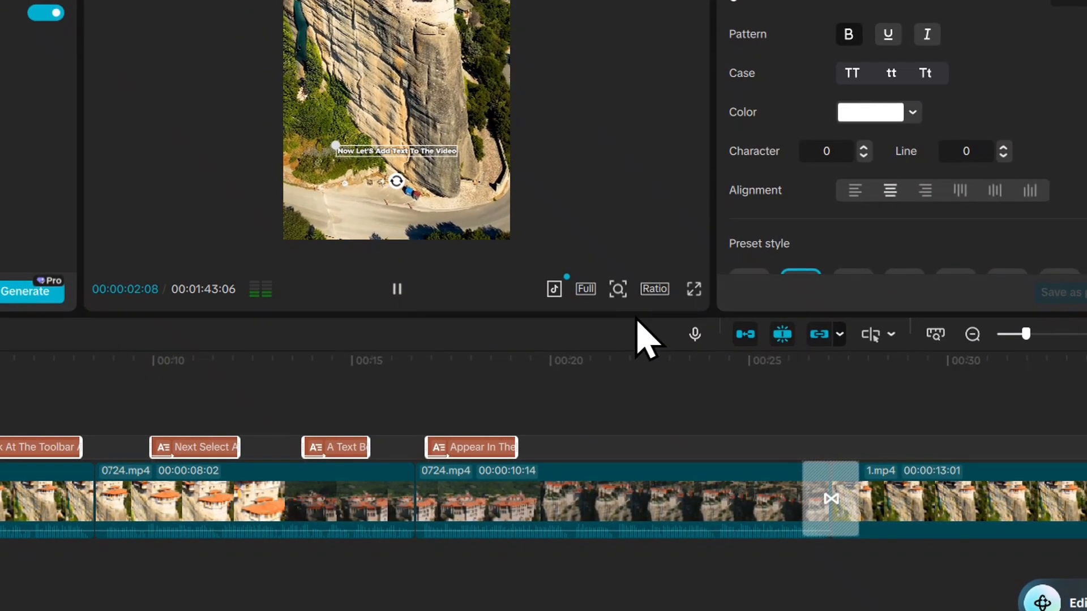
left_click(691, 287)
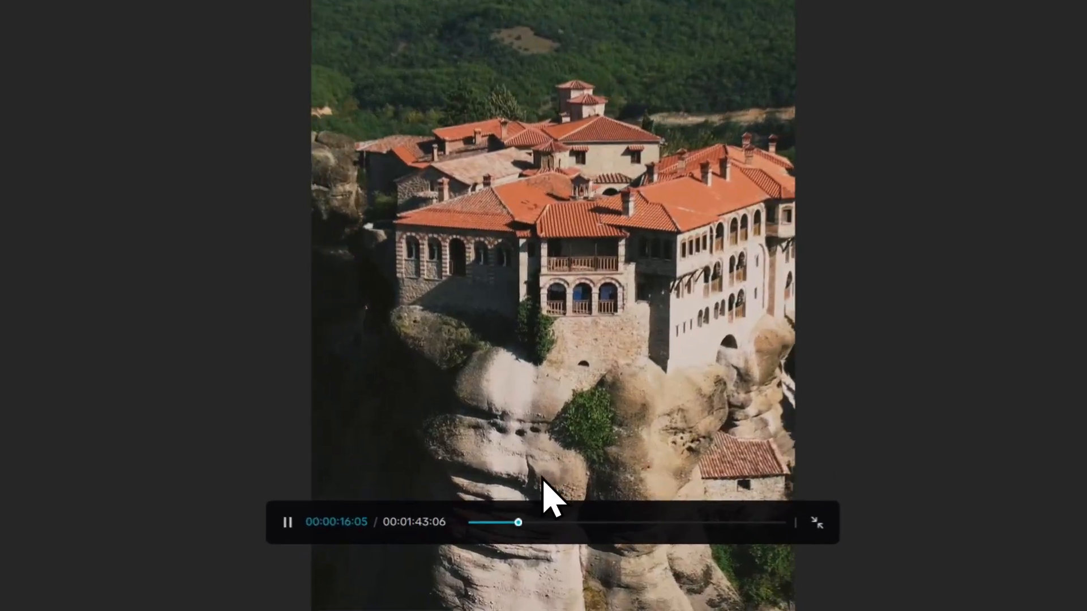
left_click(530, 516)
left_click(270, 517)
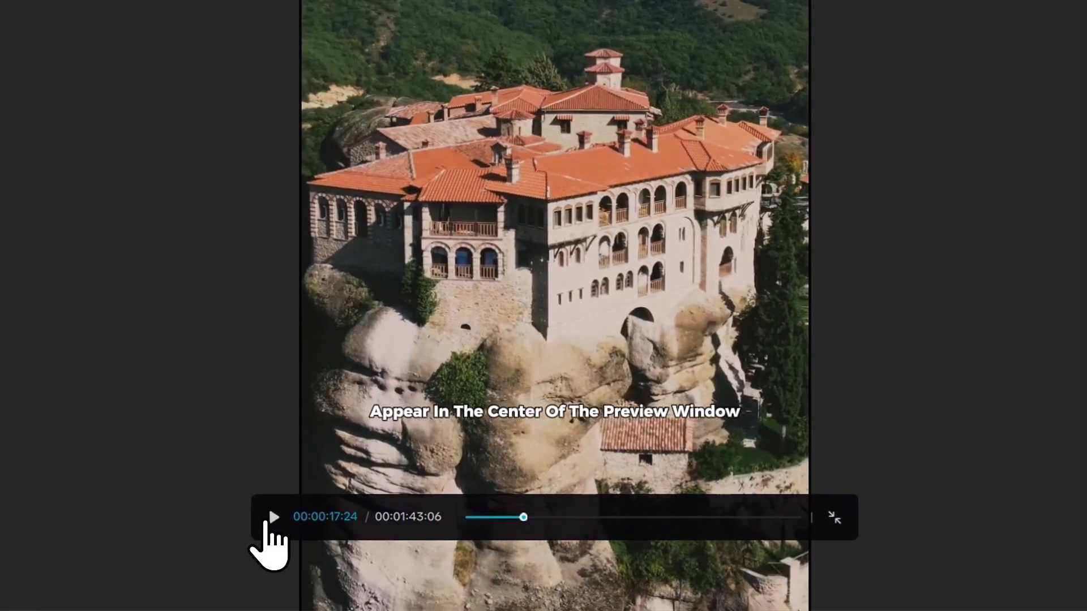
key("Escape")
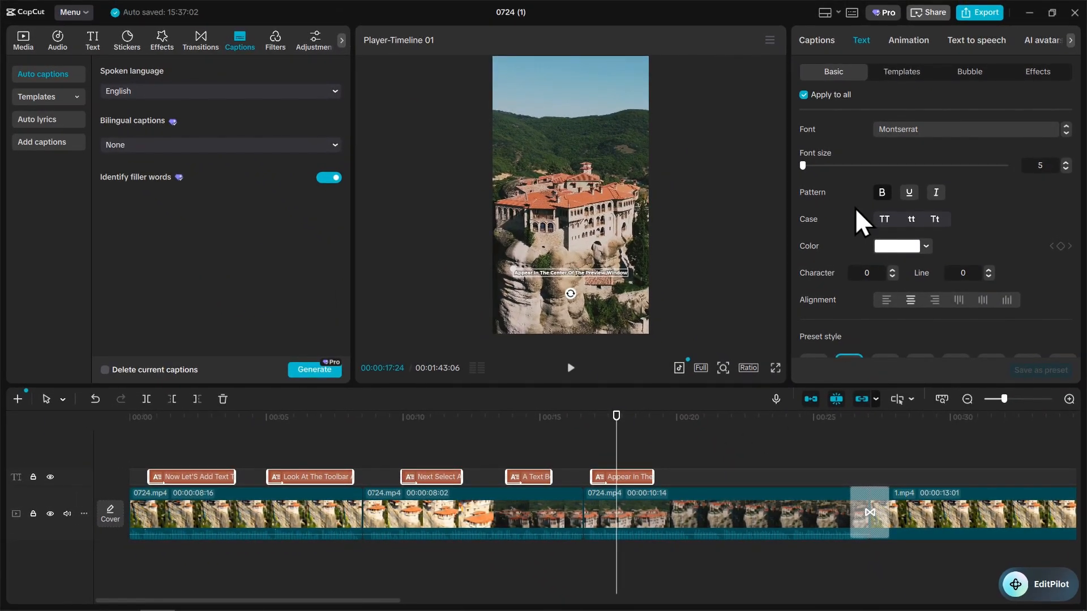
Set the font size of all captions to 13.
left_click_drag(803, 165, 816, 173)
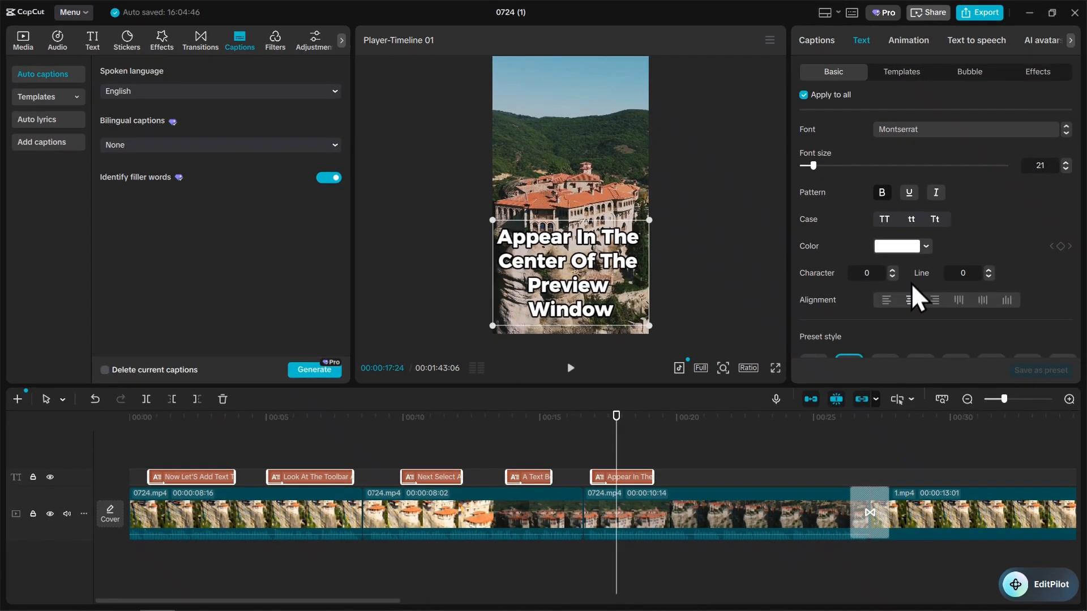
left_click(1065, 170)
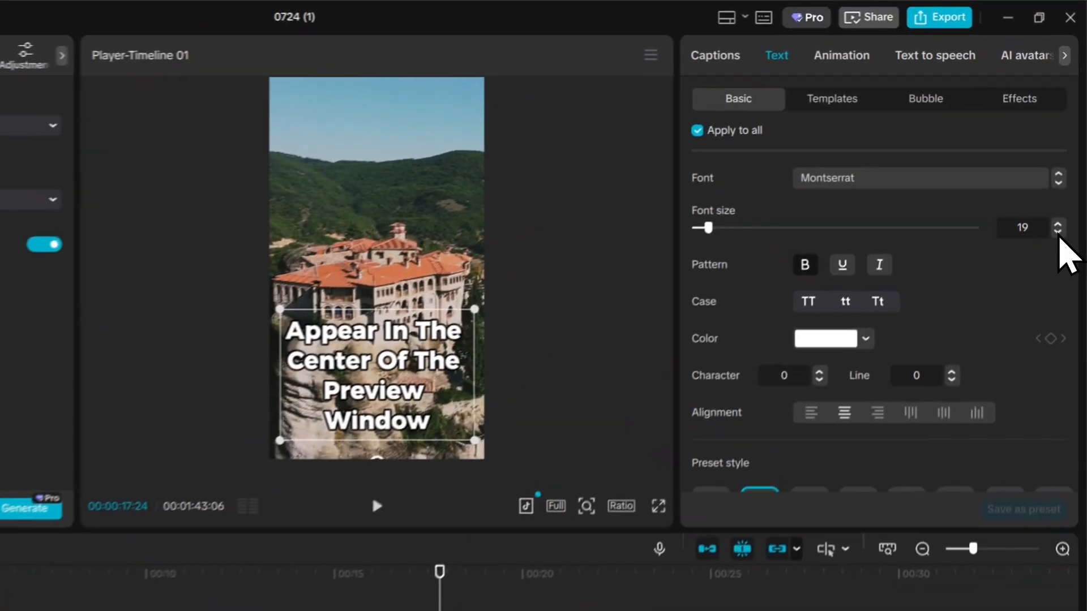
left_click(1065, 169)
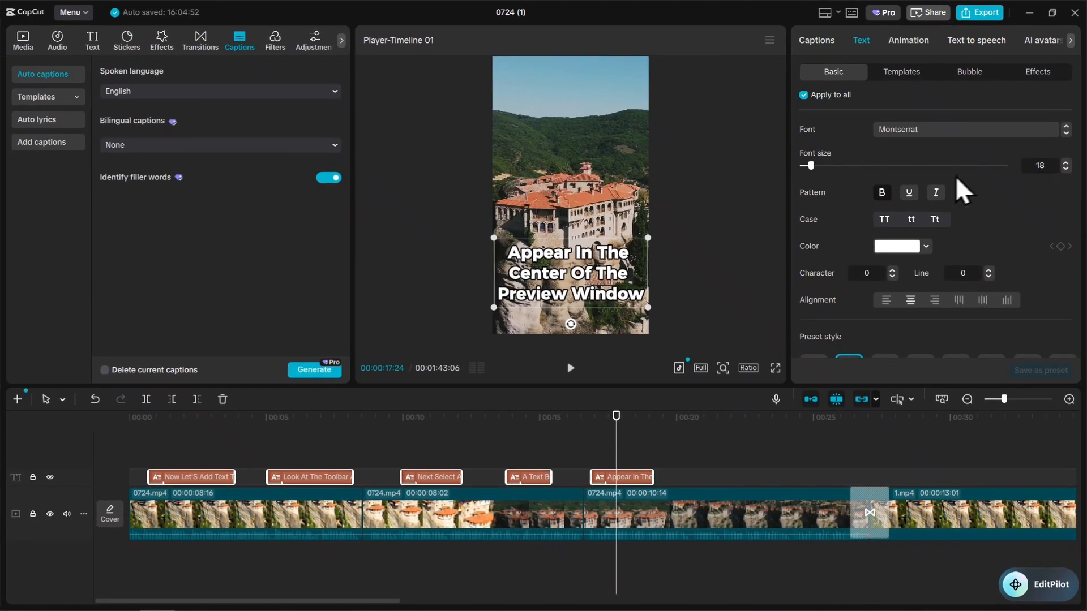
left_click_drag(811, 169, 810, 169)
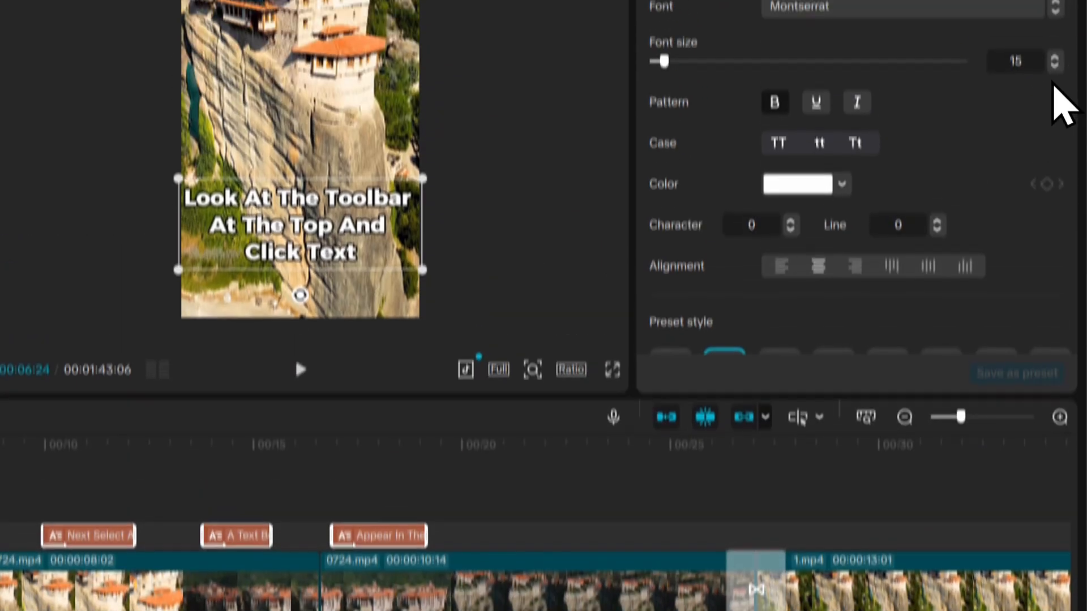
left_click(1053, 140)
left_click(1054, 152)
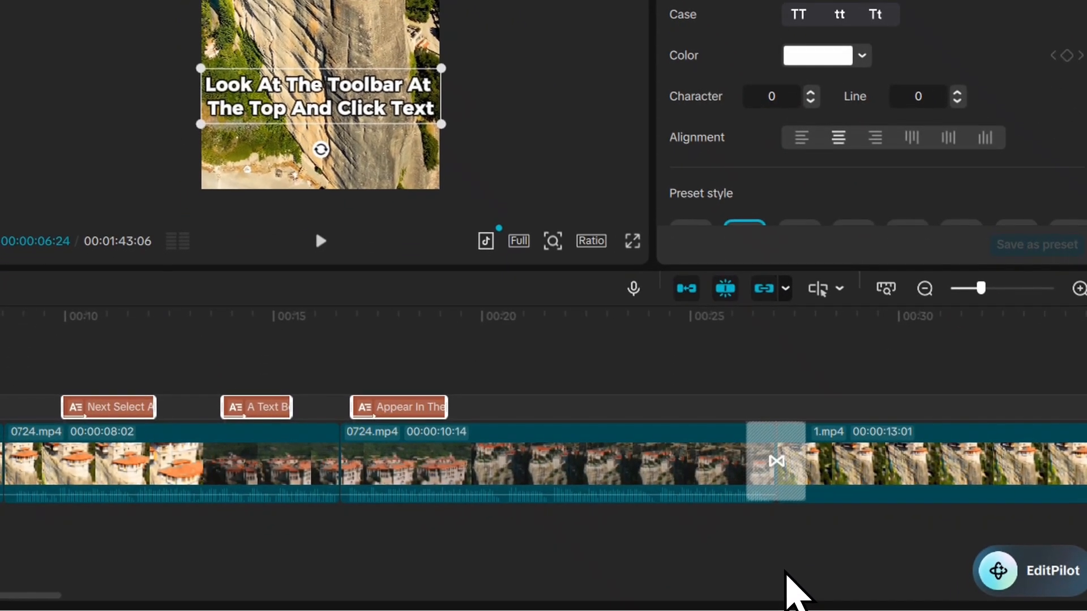
Play the video from the start in full screen to check how the resized captions read, and leave full screen.
left_click(783, 573)
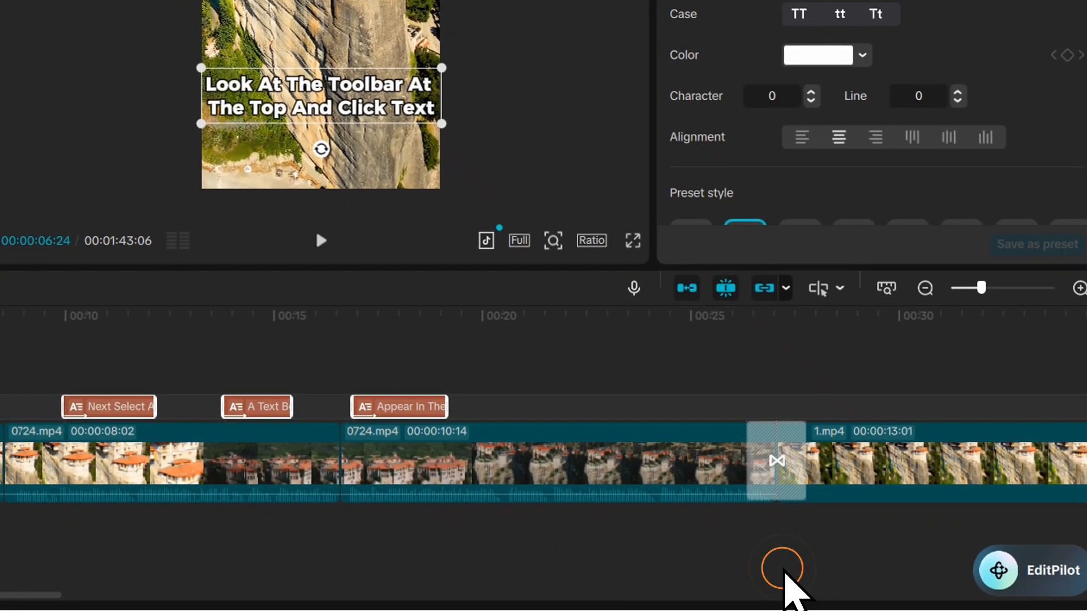
left_click(321, 241)
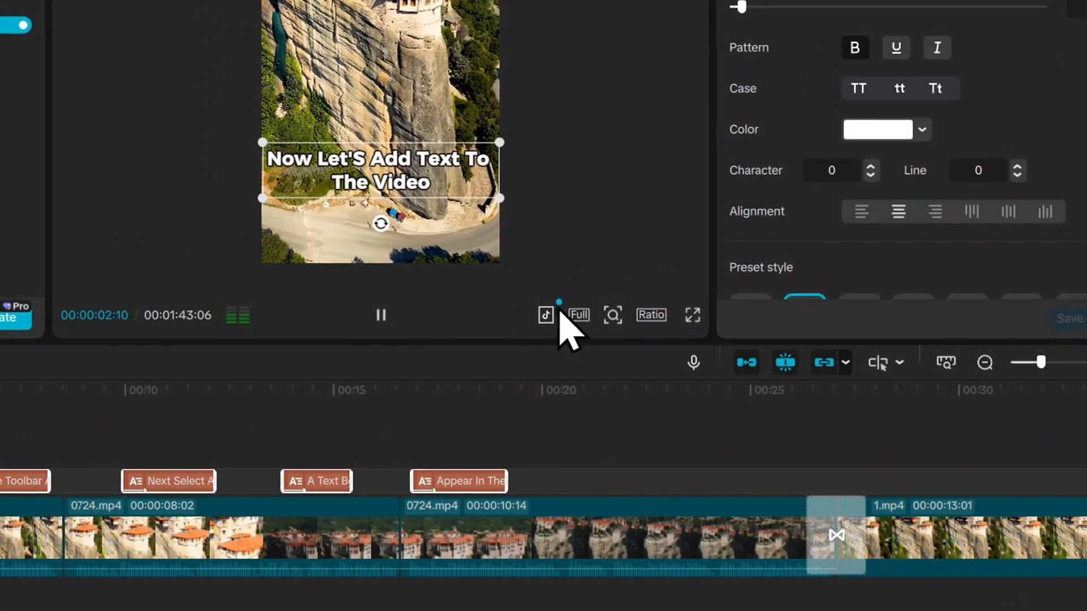
left_click(692, 315)
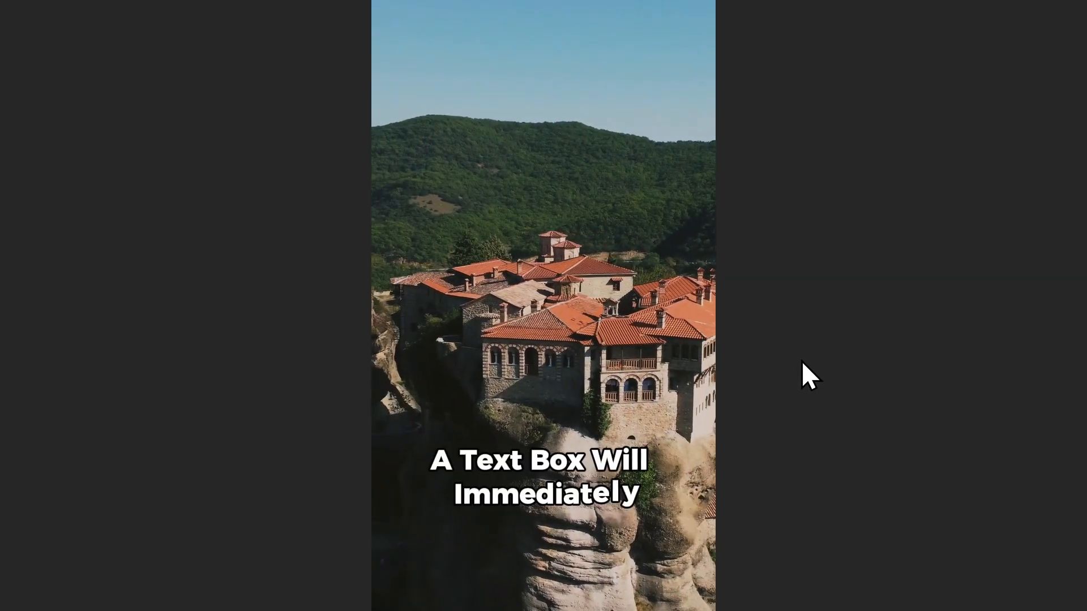
mouse_move(532, 535)
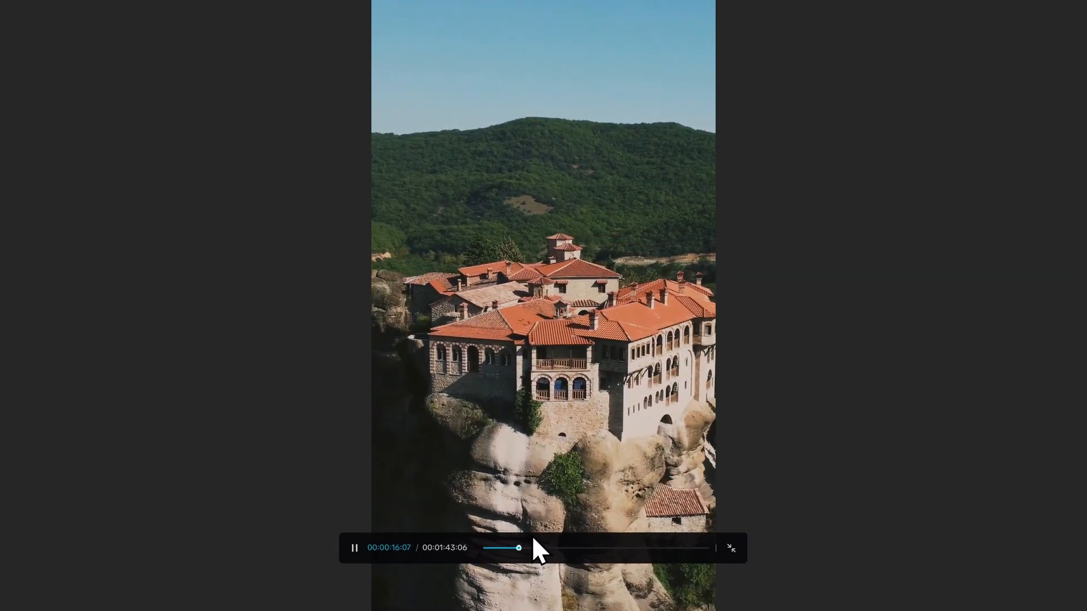
left_click(354, 548)
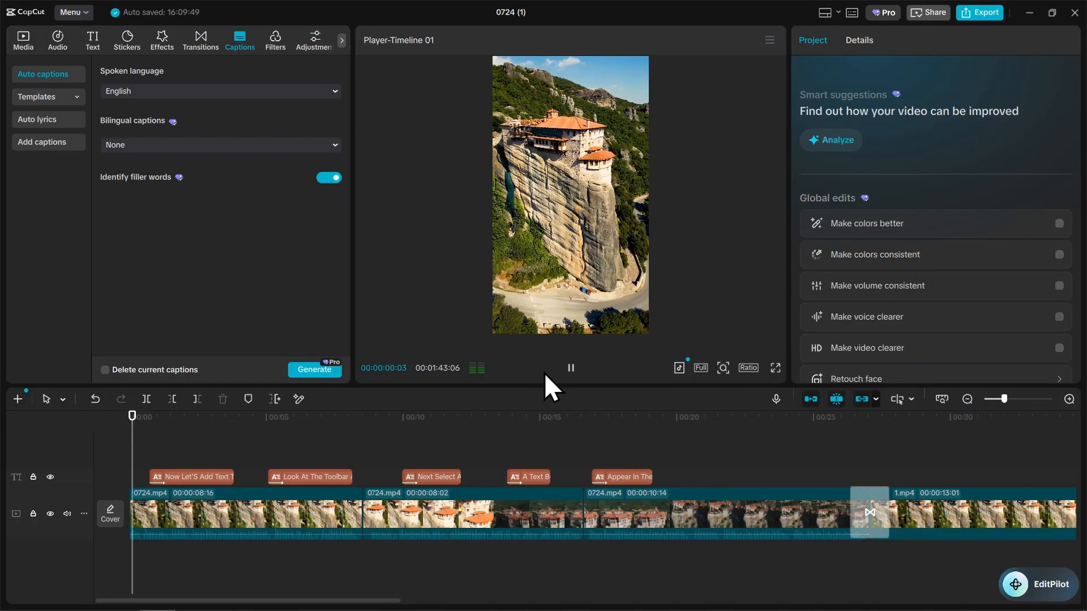
left_click(775, 368)
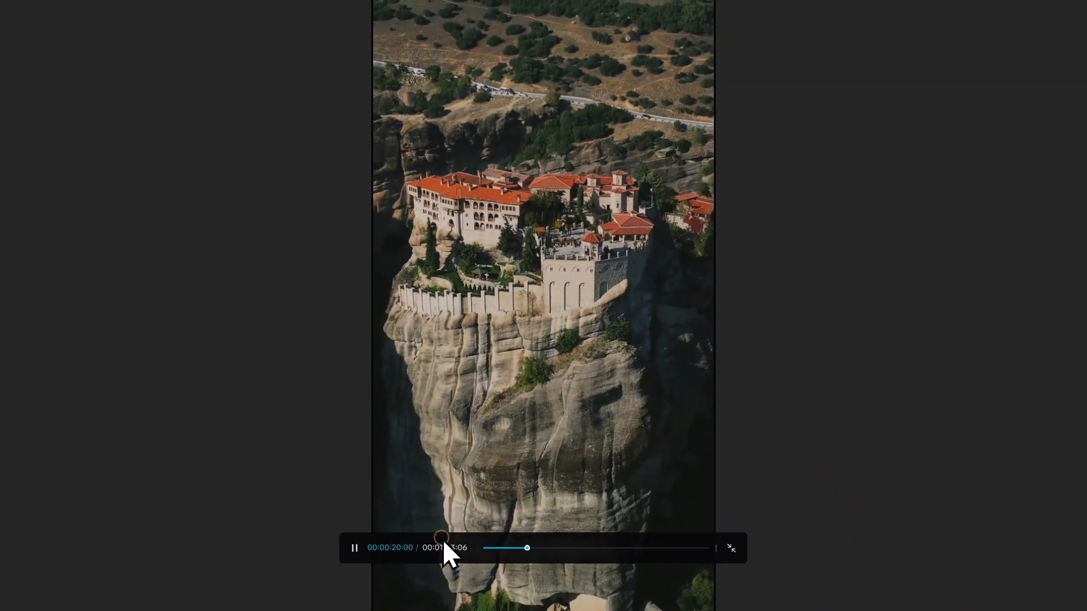
key("space")
key("Escape")
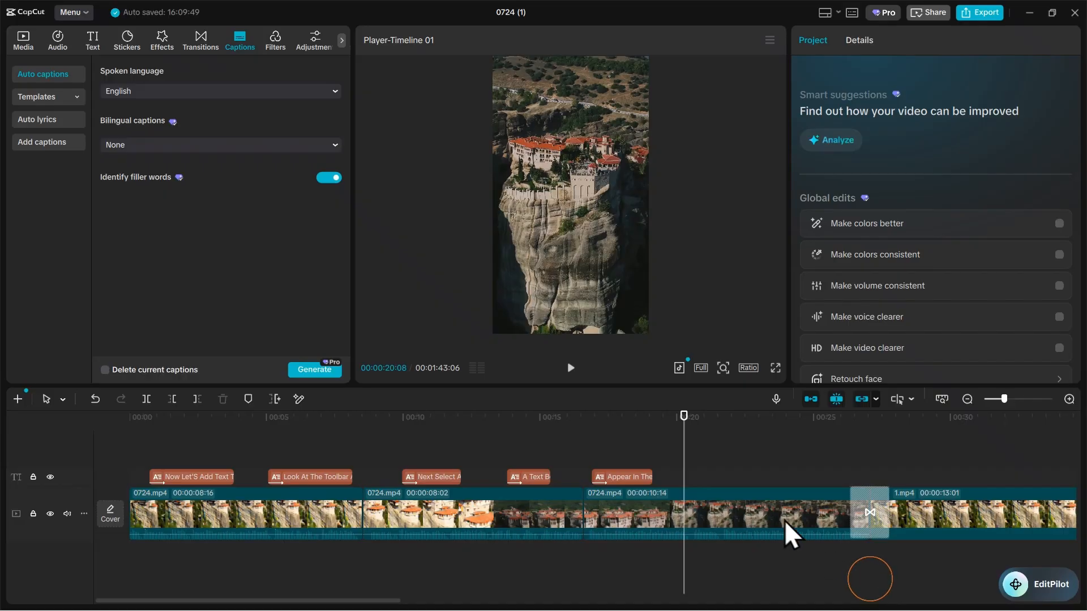
Select all five captions on the timeline and set their font to Montserrat.
left_click(660, 450)
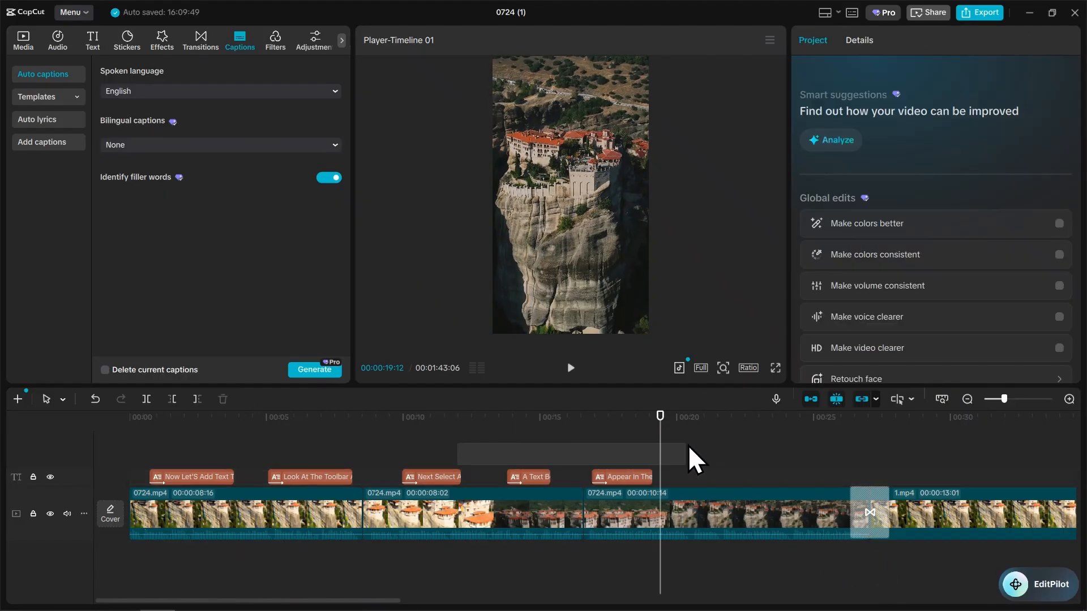
left_click_drag(493, 476, 136, 478)
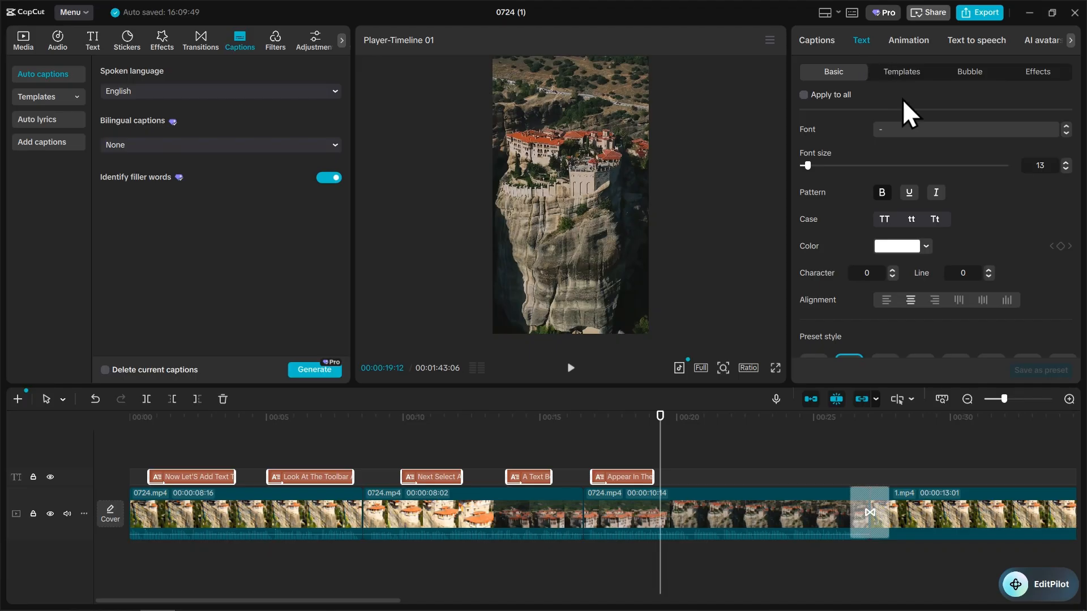
left_click(918, 132)
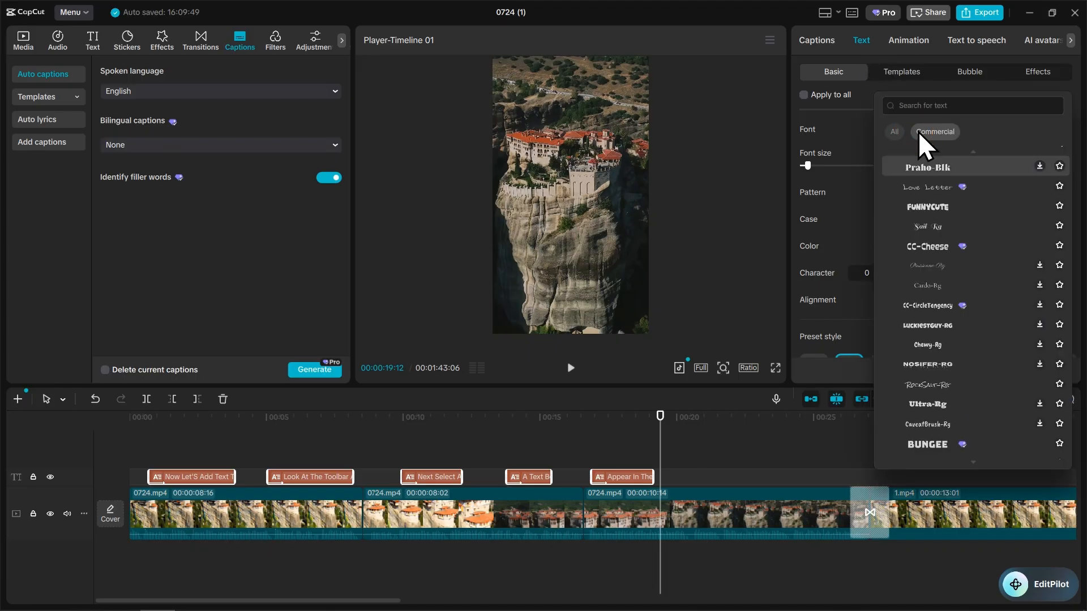
scroll(940, 169, "up", 6)
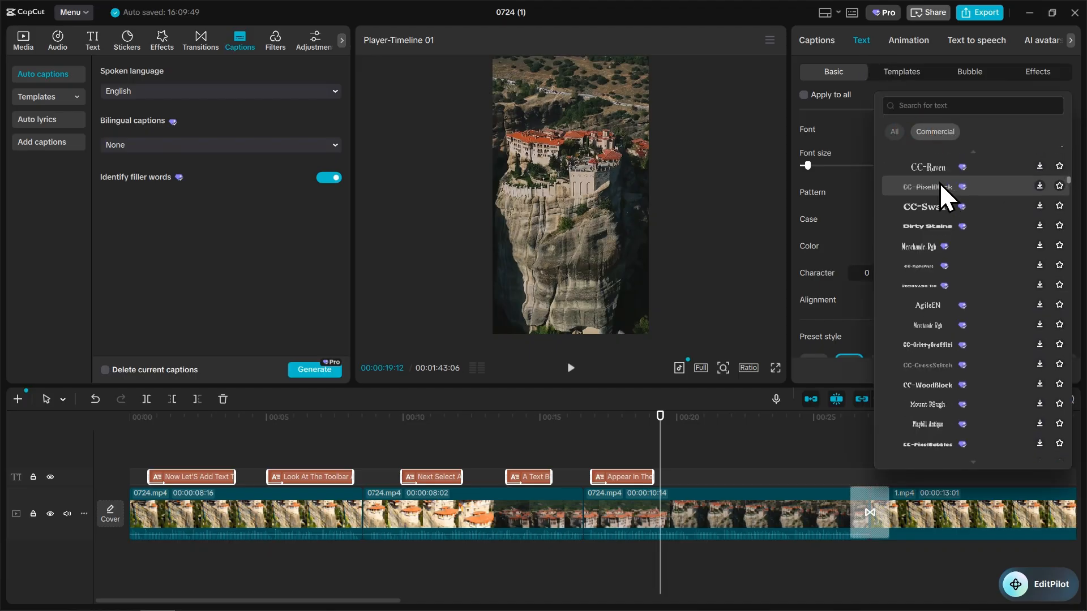
scroll(942, 195, "up", 3)
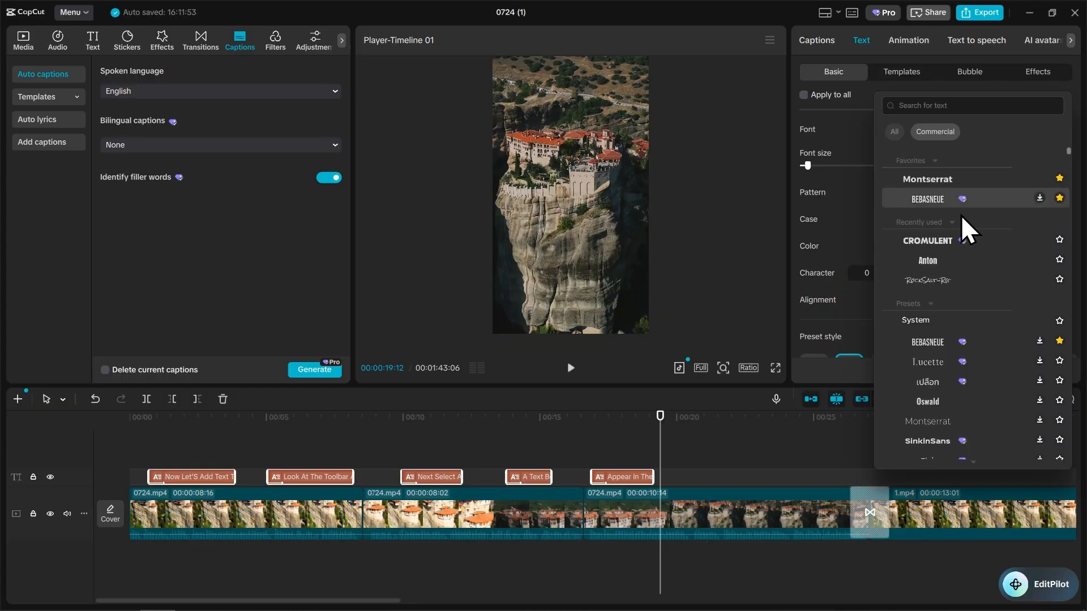
left_click(912, 183)
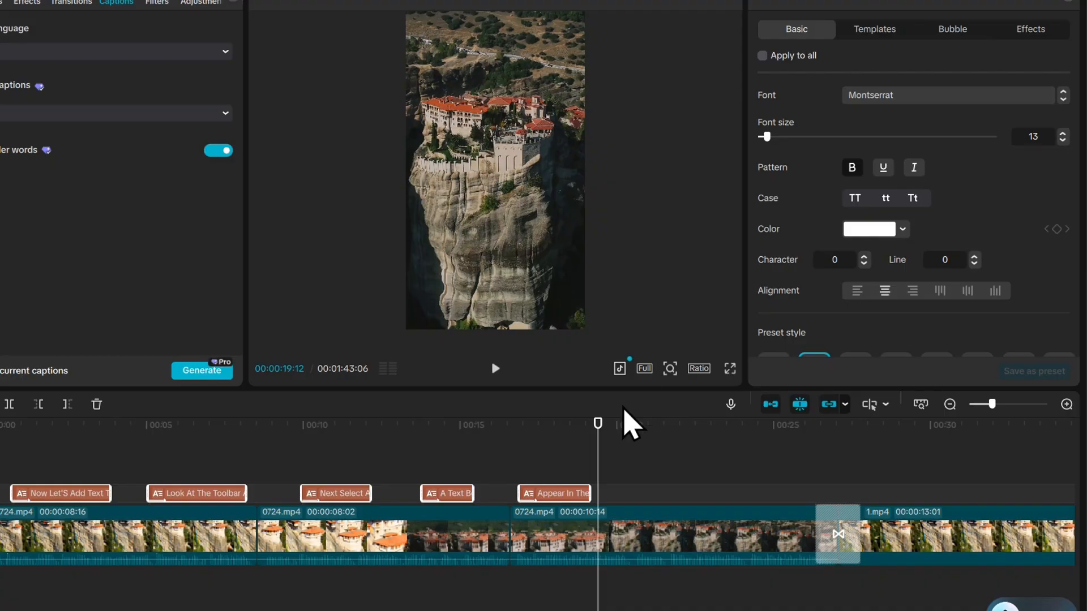
Return to the start of the timeline and play the video in full screen to check the captions' font.
left_click_drag(596, 421, 558, 465)
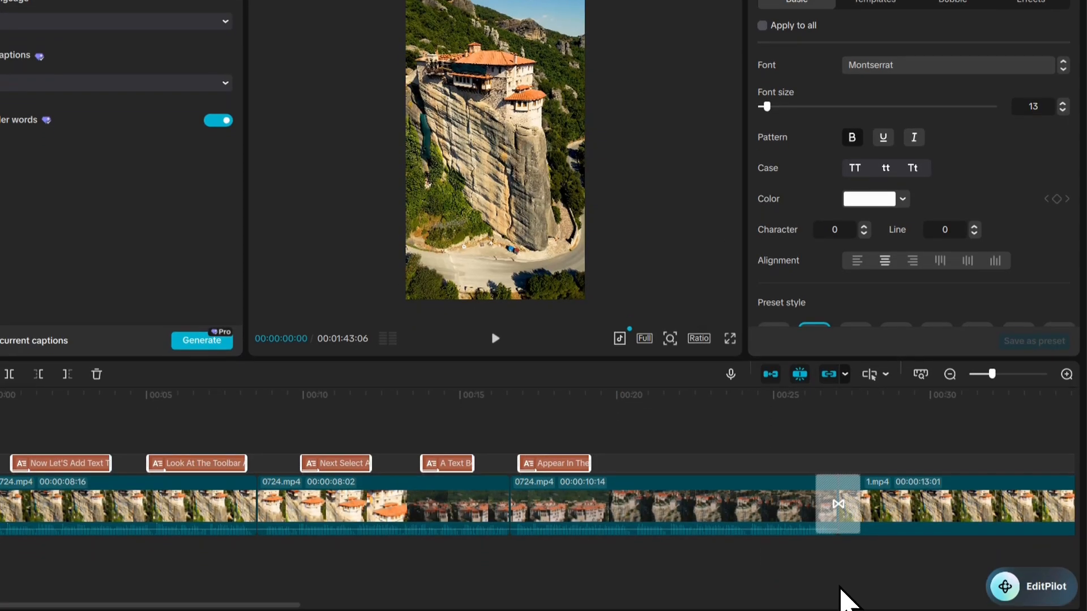
left_click(835, 577)
key("space")
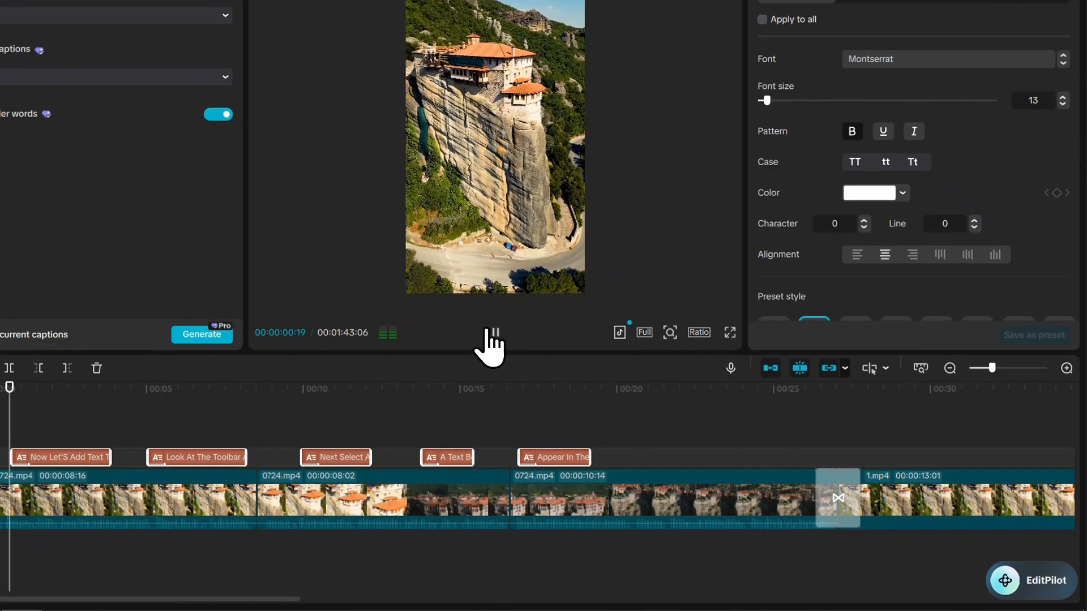
left_click(730, 332)
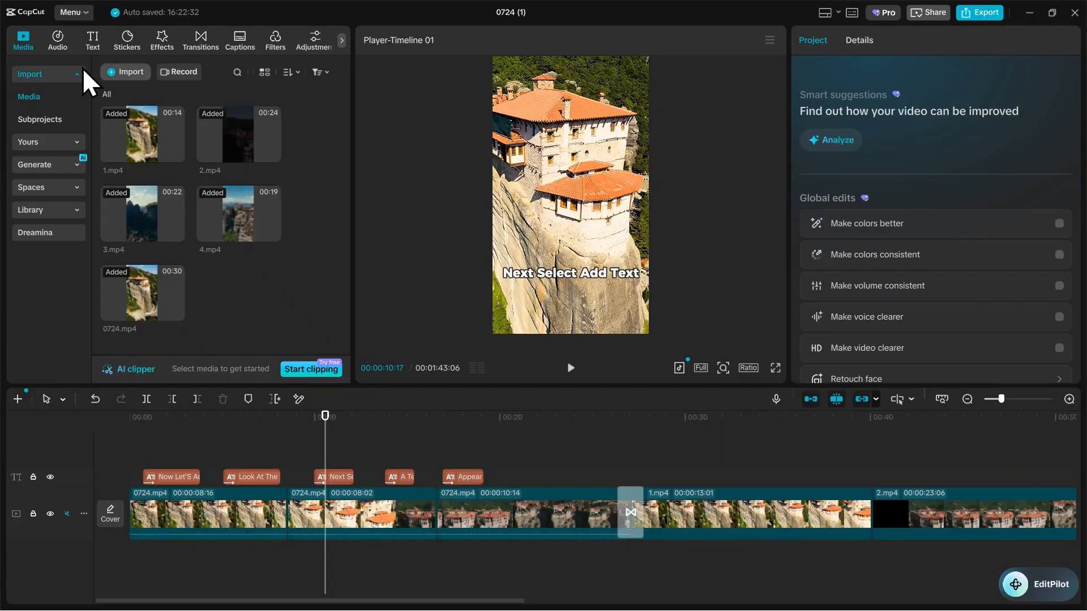
Import Soft Edit Loop.mp3 and place it on an audio track below the video, aligned with the start of the timeline.
left_click(114, 72)
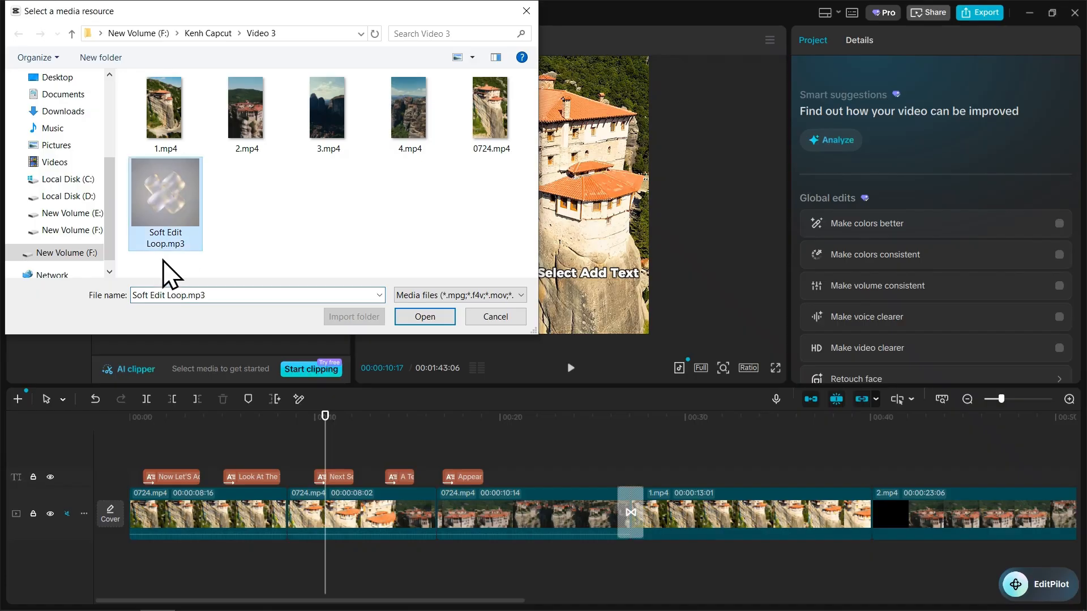
double_click(166, 204)
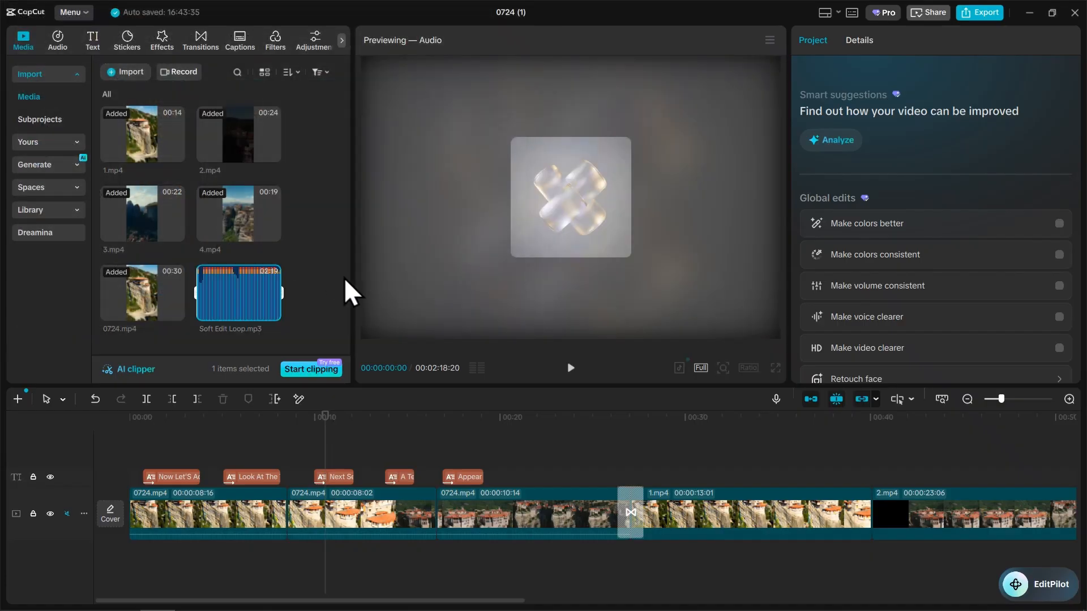
left_click(405, 320)
left_click_drag(274, 296, 224, 331)
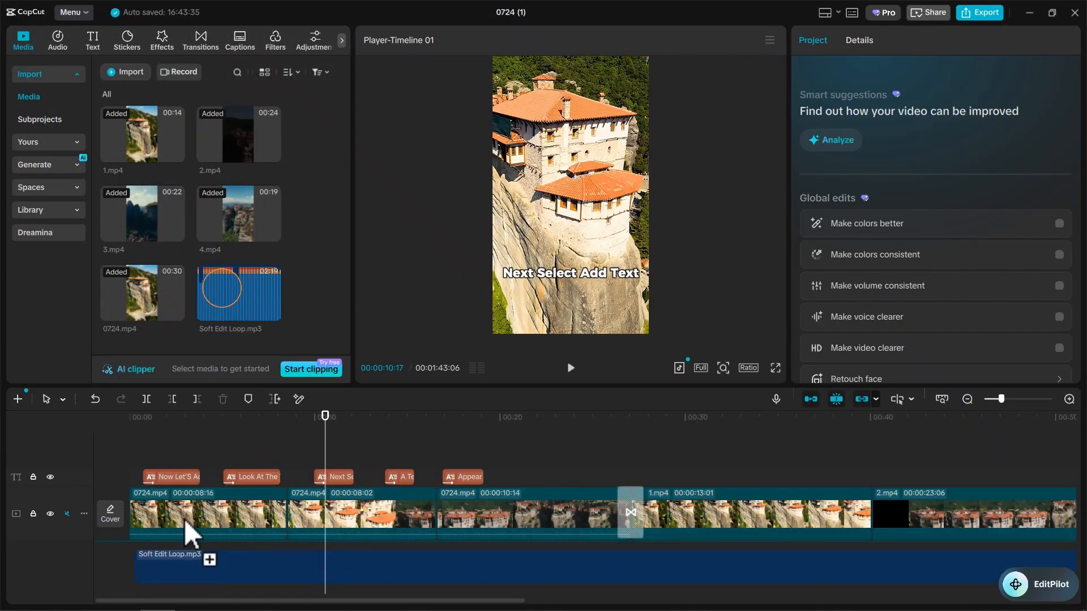
left_click_drag(141, 570, 134, 573)
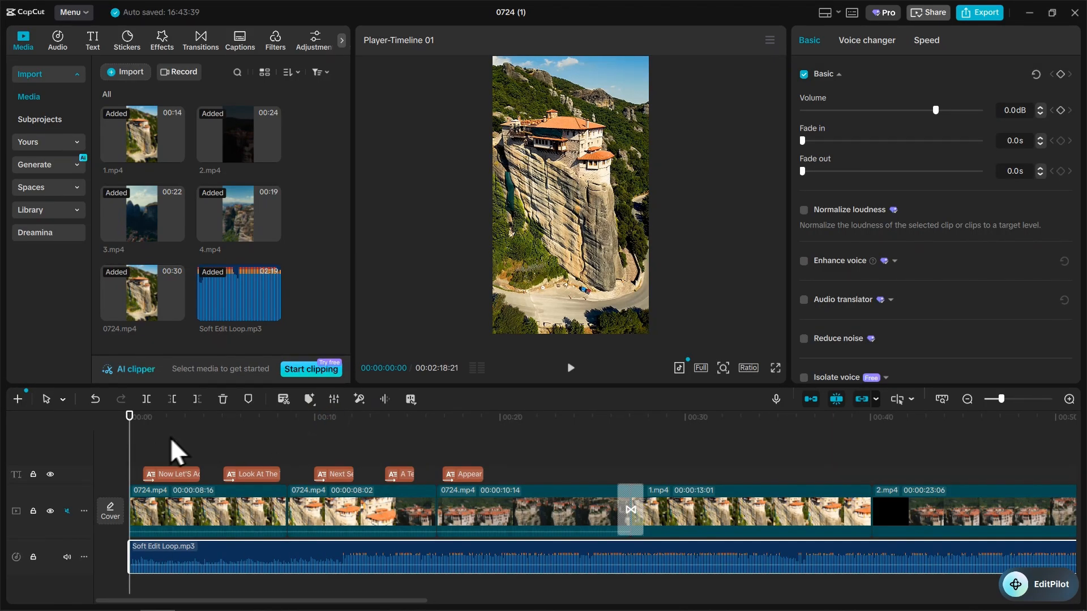
Play the video from the start in full screen to check the background music against the voice, and leave full screen.
left_click(776, 368)
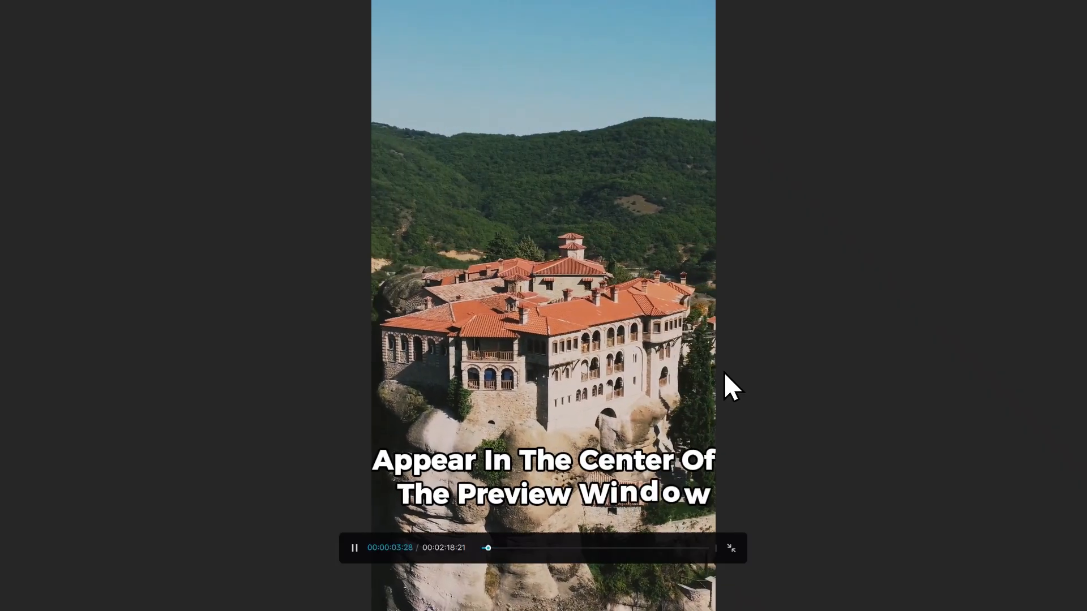
left_click(533, 462)
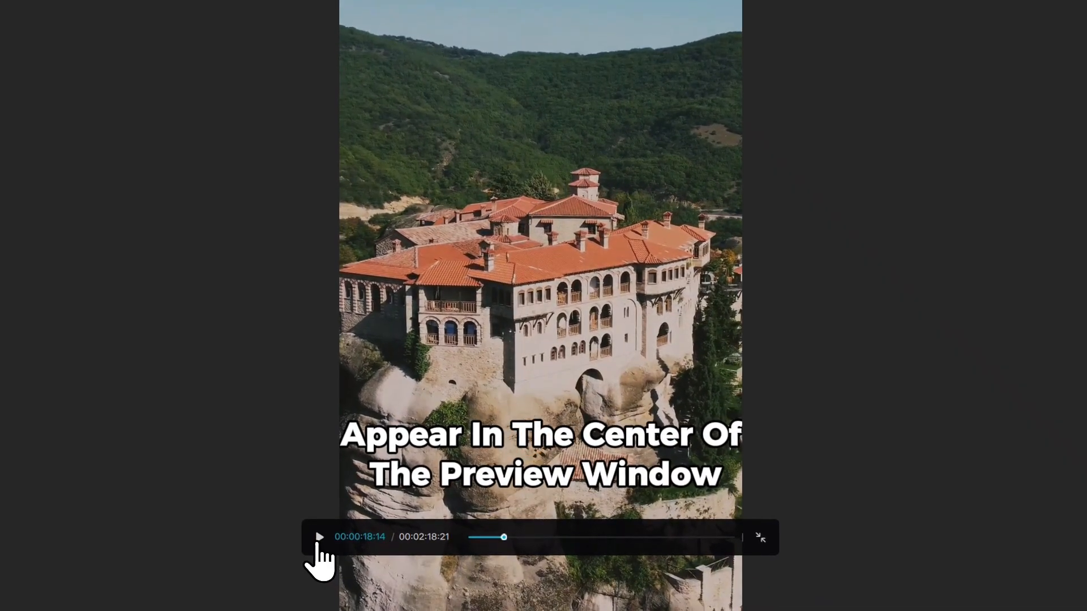
left_click(320, 539)
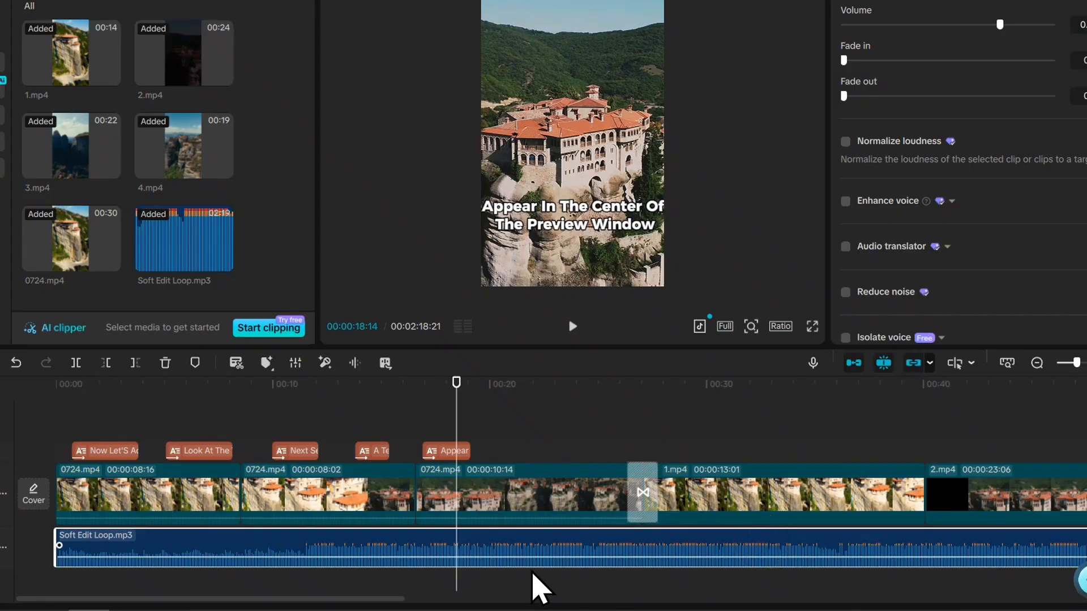
Lower the volume of the Soft Edit Loop.mp3 clip to about -10.8 dB.
scroll(532, 562, "down", 5)
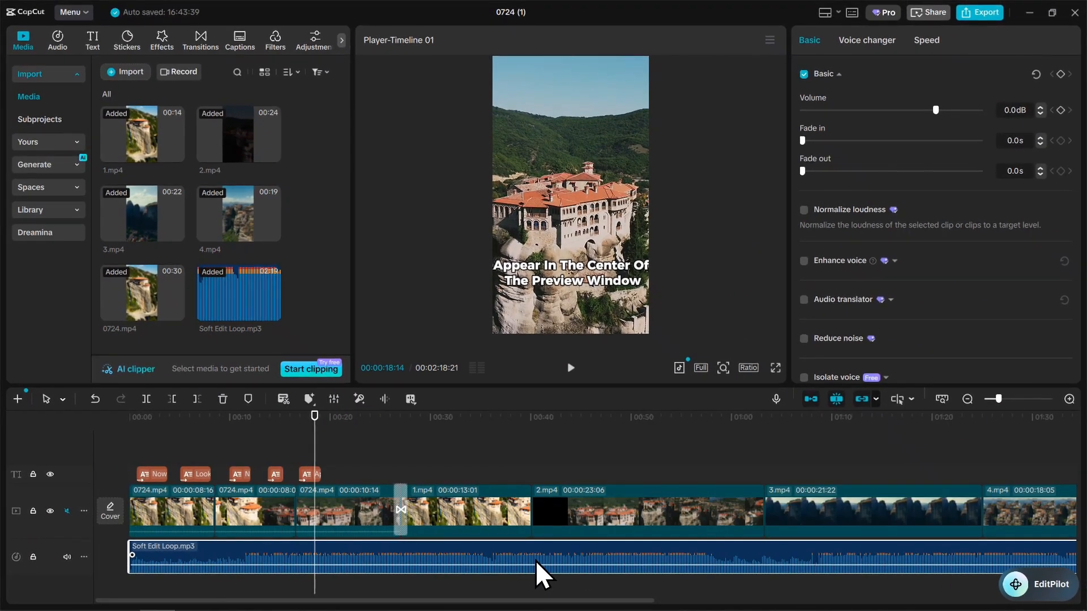
scroll(537, 575, "down", 2)
scroll(538, 574, "up", 3)
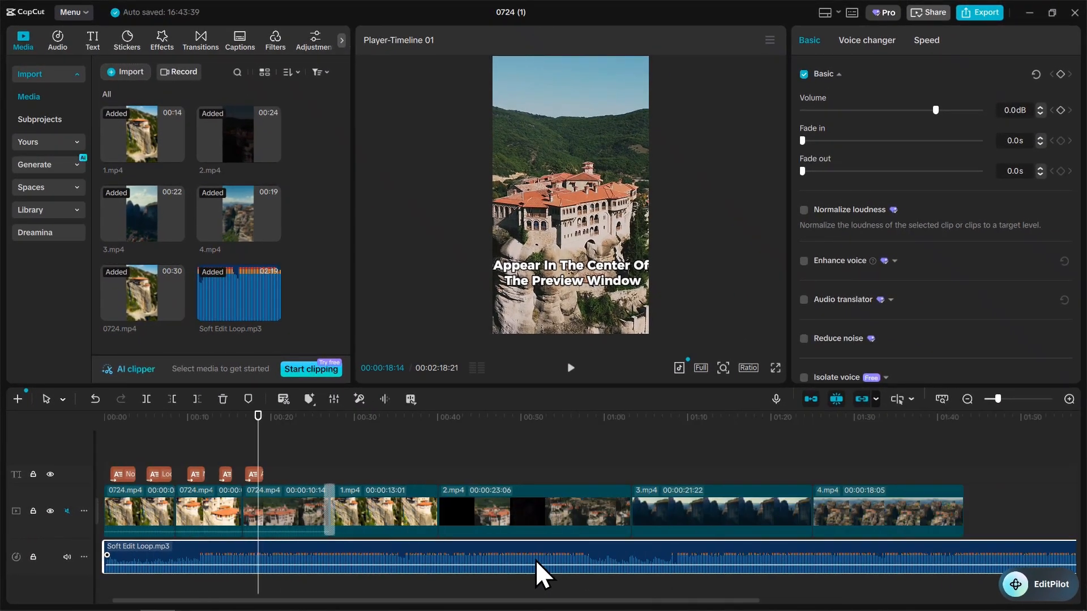
scroll(475, 580, "up", 1)
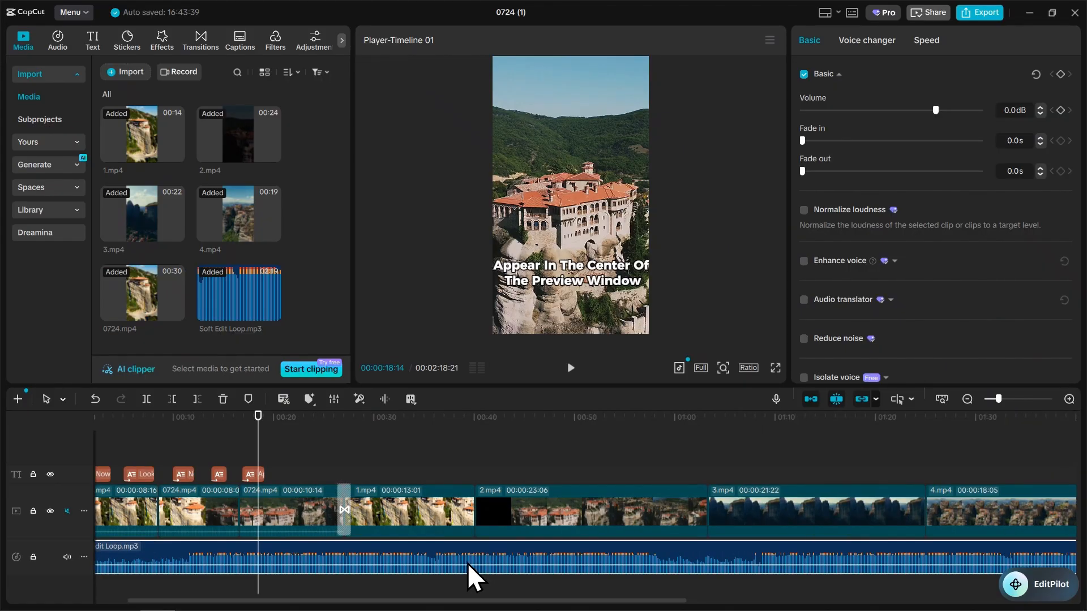
mouse_move(399, 572)
left_mouse_down()
mouse_move(381, 564)
mouse_move(394, 555)
left_mouse_up()
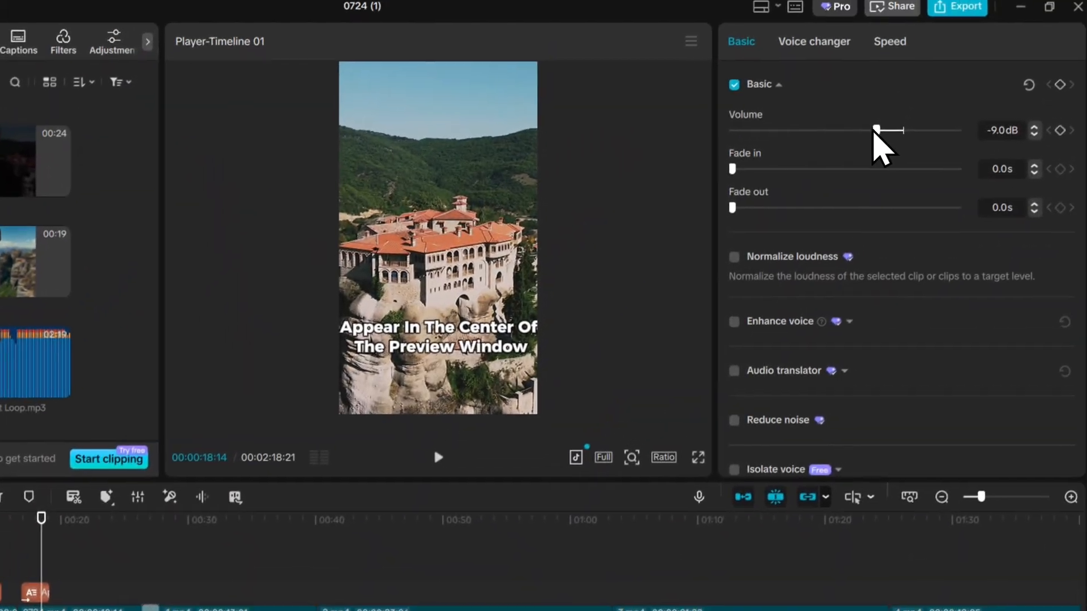
left_click_drag(874, 130, 878, 152)
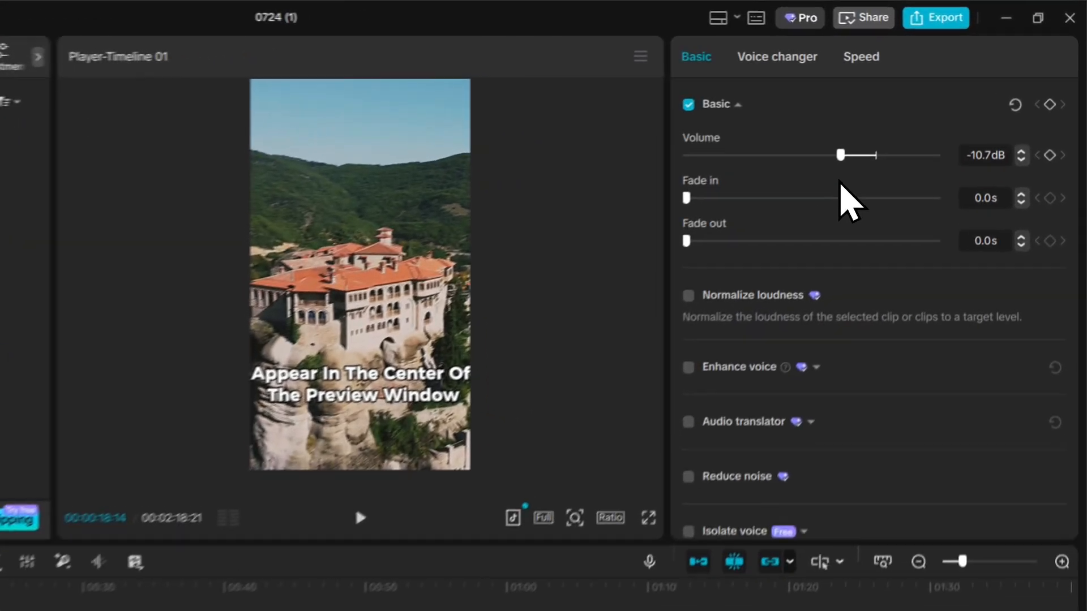
left_click(1040, 113)
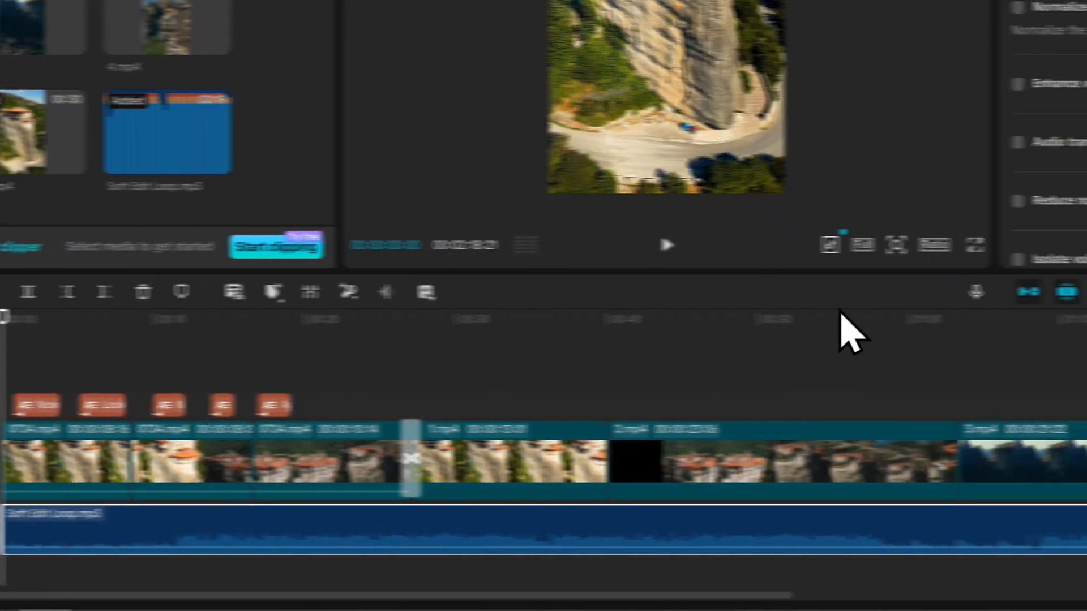
Play the video from the start in full screen to check the lowered music volume, and leave full screen.
left_click(854, 246)
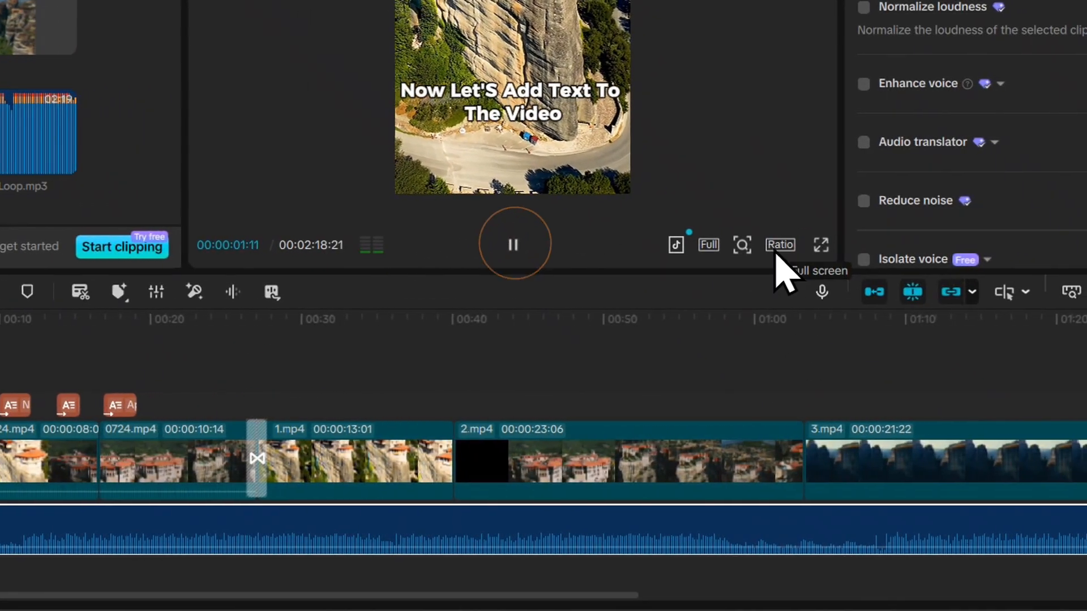
left_click(839, 245)
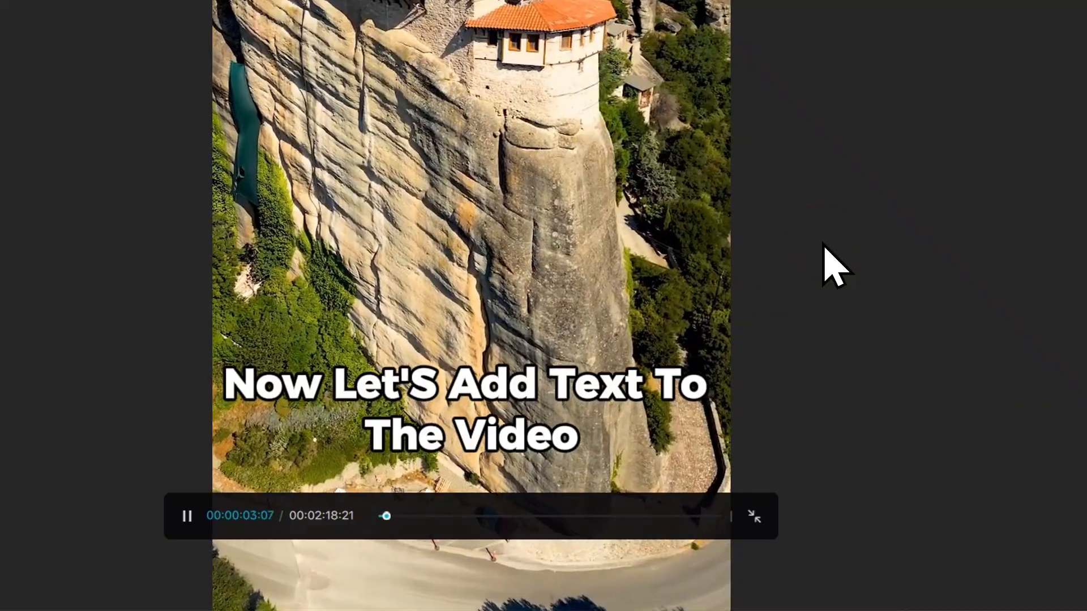
left_click(187, 516)
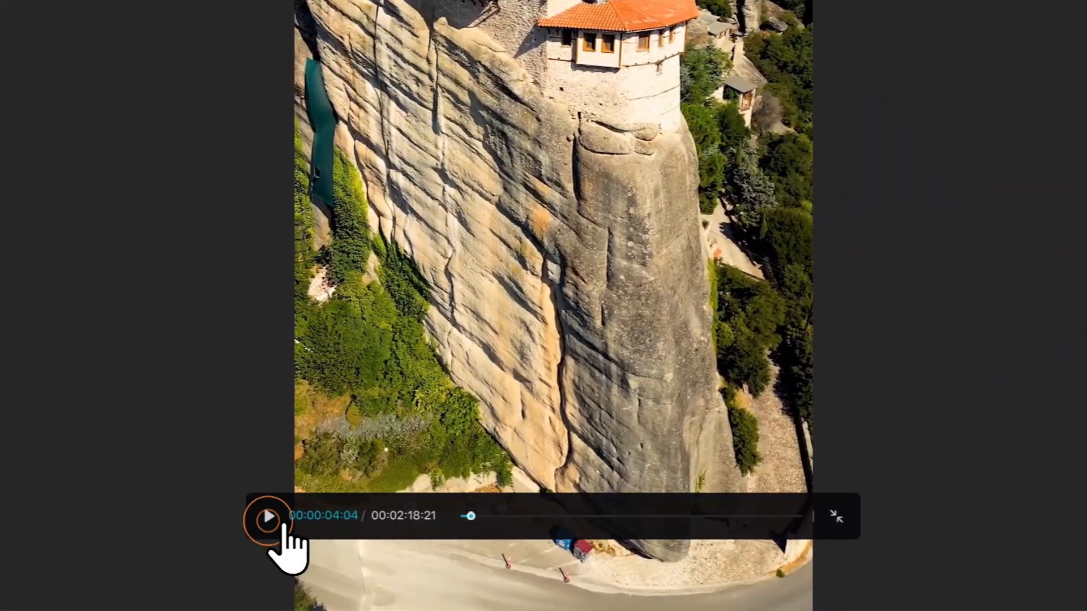
left_click(754, 517)
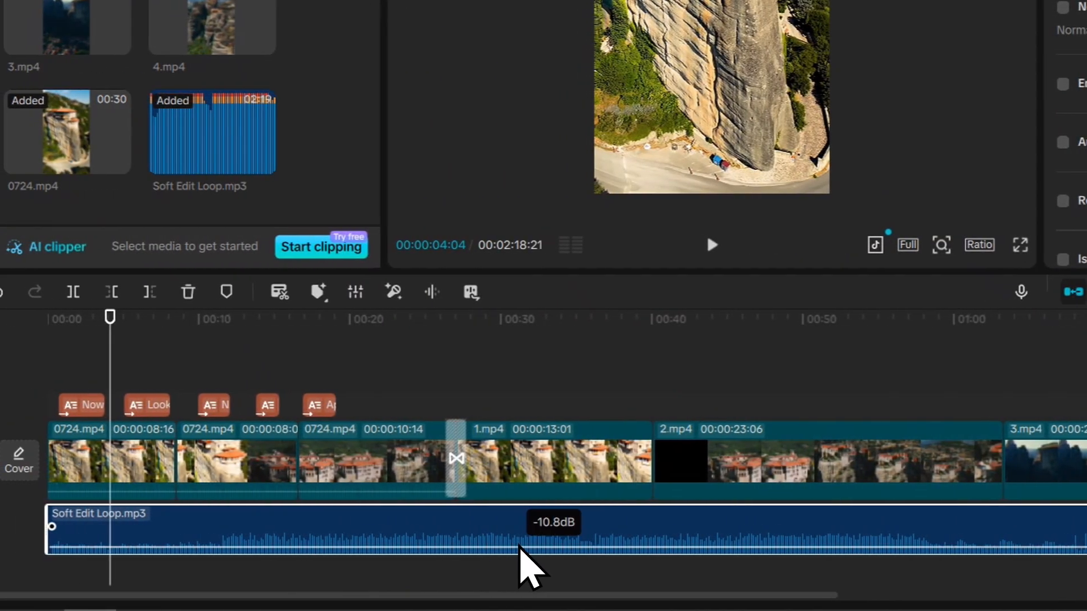
Adjust the volume line of the Soft Edit Loop.mp3 clip on the timeline to about -13.3 dB.
left_click_drag(519, 547, 487, 536)
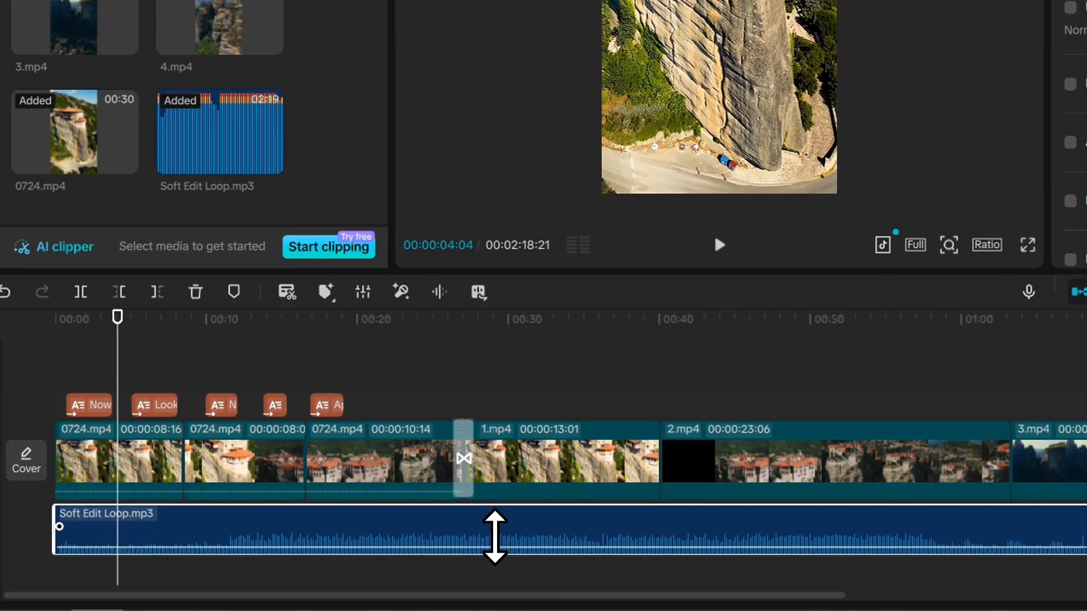
left_click_drag(495, 539, 500, 535)
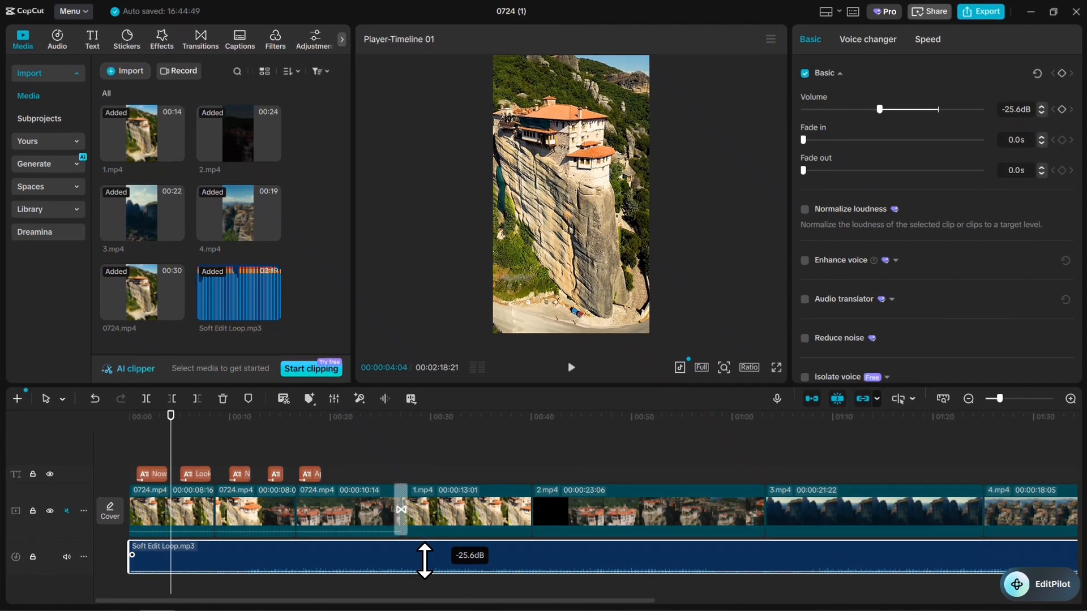
left_click_drag(425, 560, 425, 564)
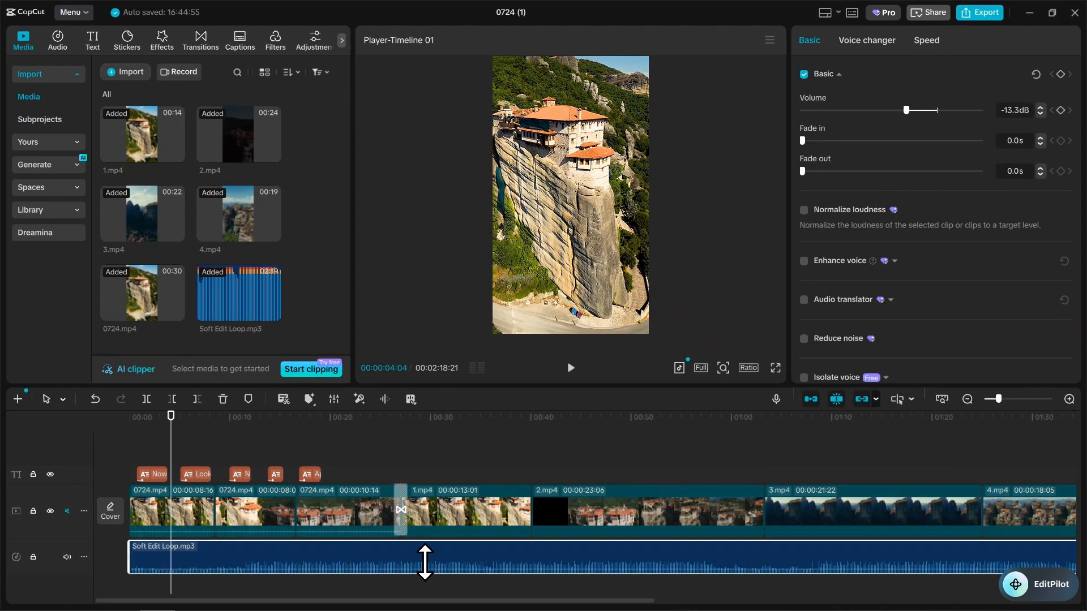
Play the video in full screen from about four seconds to check the balance between music and voice.
left_click(168, 428)
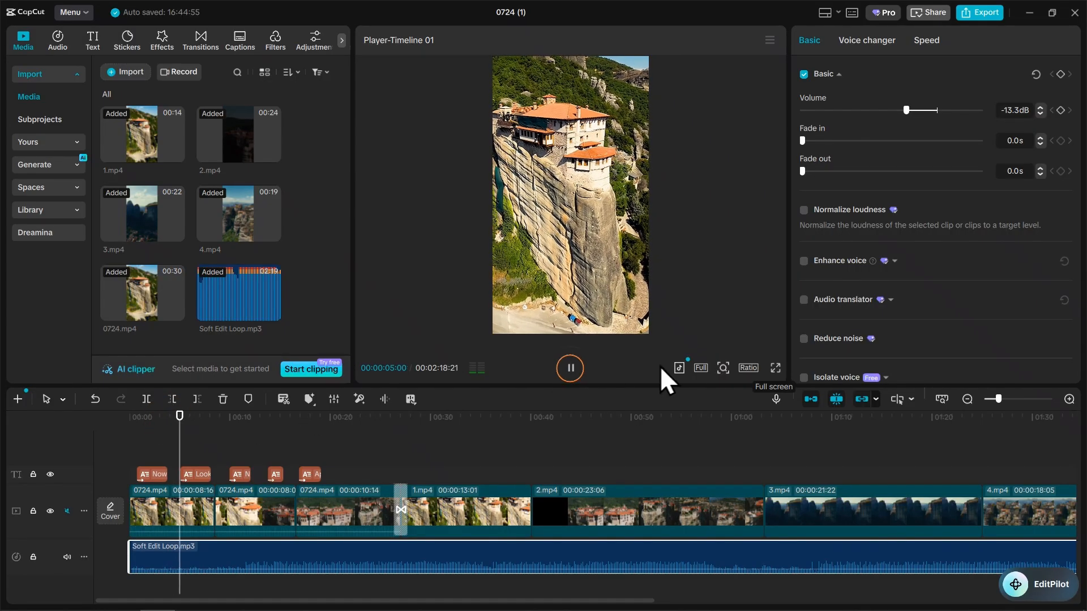
left_click(775, 368)
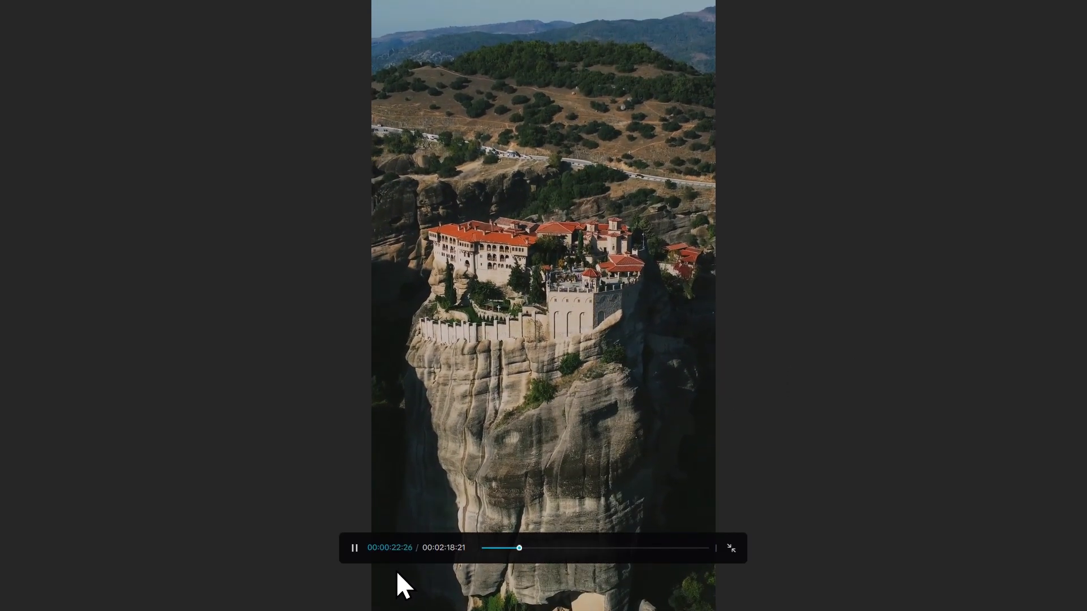
left_click(354, 549)
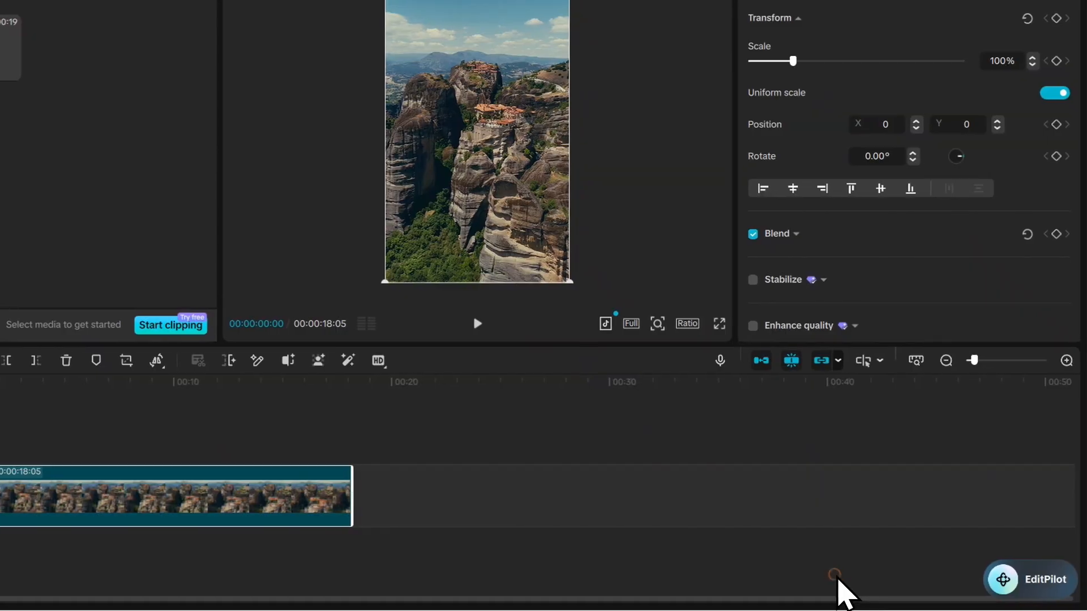
Play the 4.mp4 clip of project 0725 in full screen to examine its original colours, and leave full screen.
key("space")
left_click(718, 323)
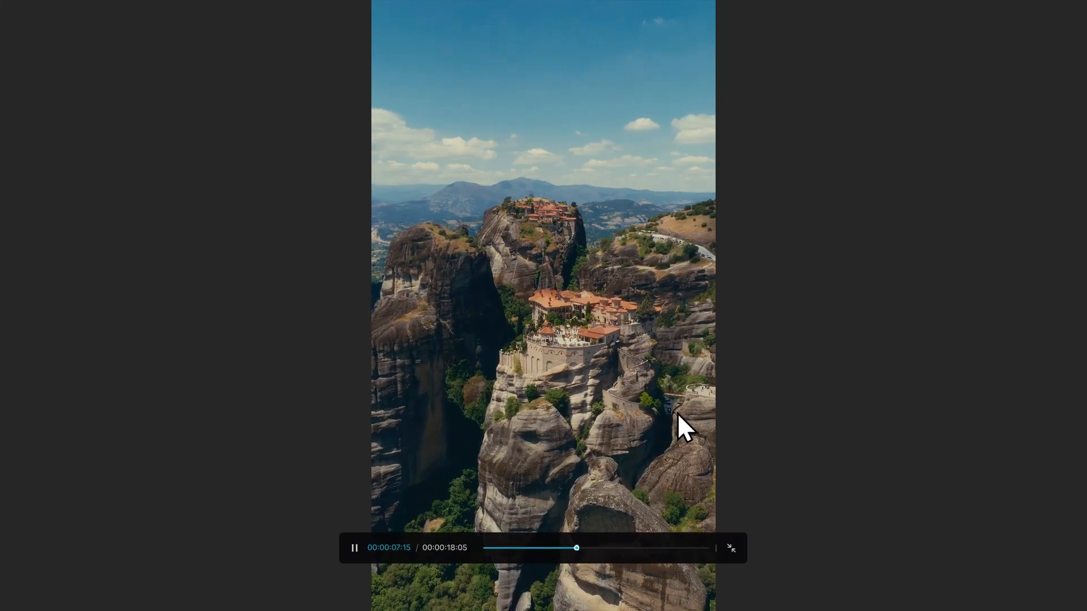
left_click(355, 548)
left_click(732, 547)
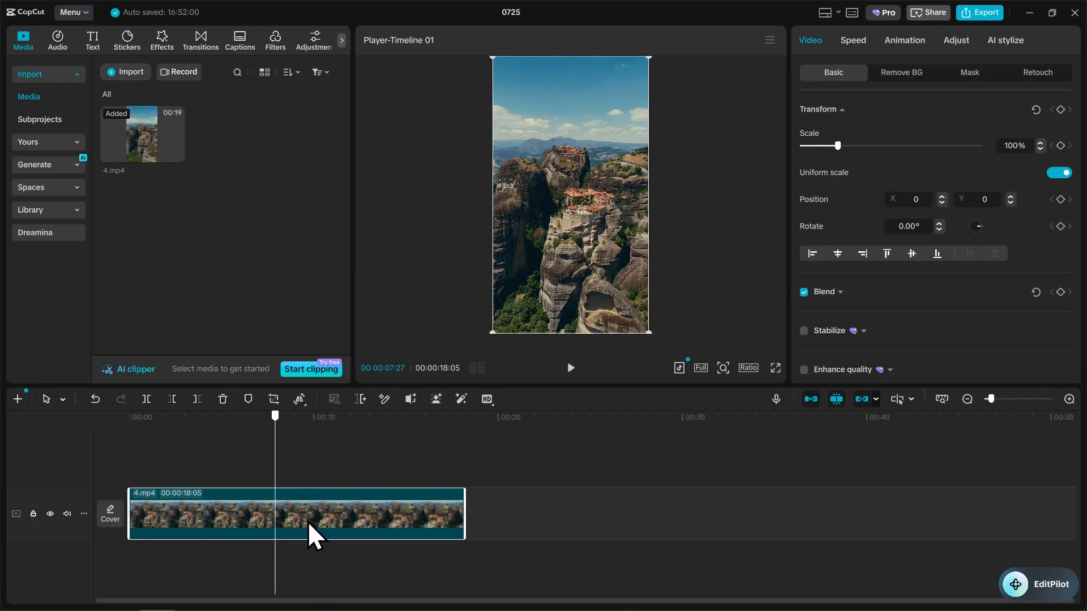
Set 4.mp4's exposure to 15, contrast to 5 and saturation to 4, and play the adjusted clip in full screen.
left_click_drag(278, 412, 130, 416)
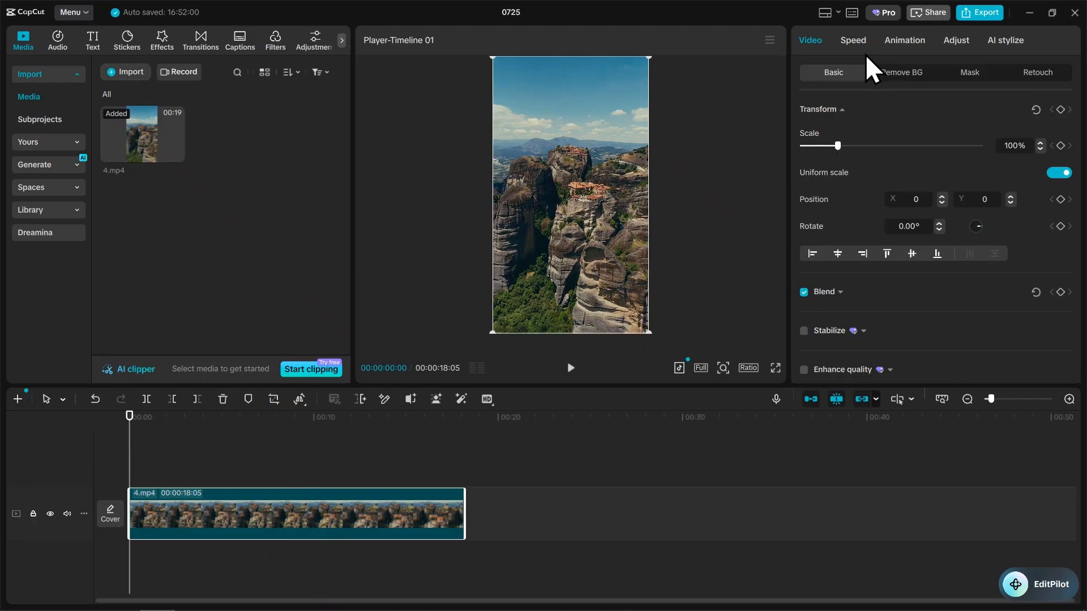
left_click(956, 42)
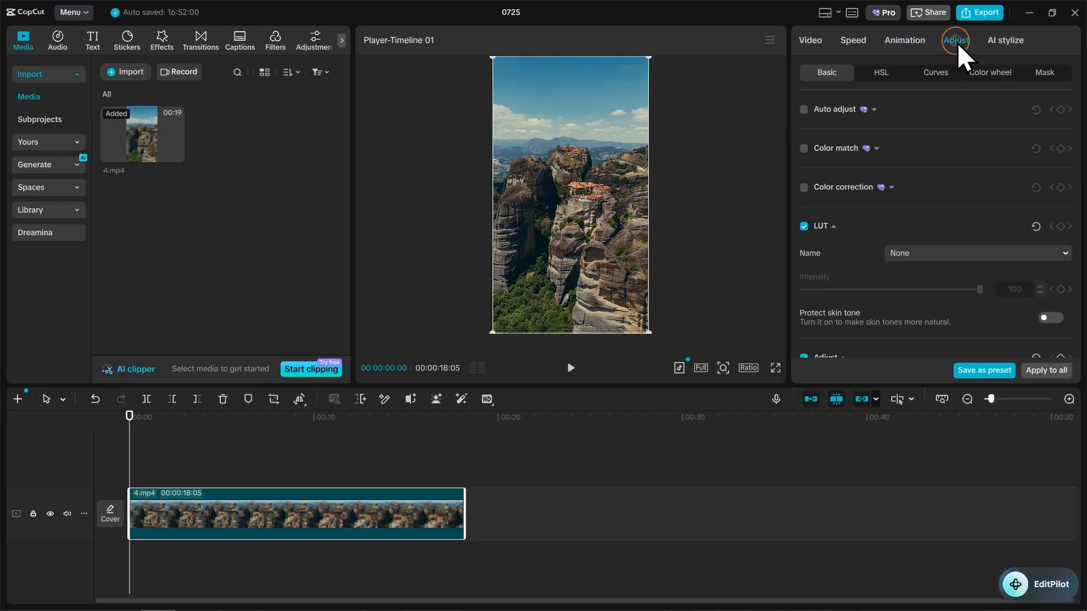
scroll(849, 193, "down", 8)
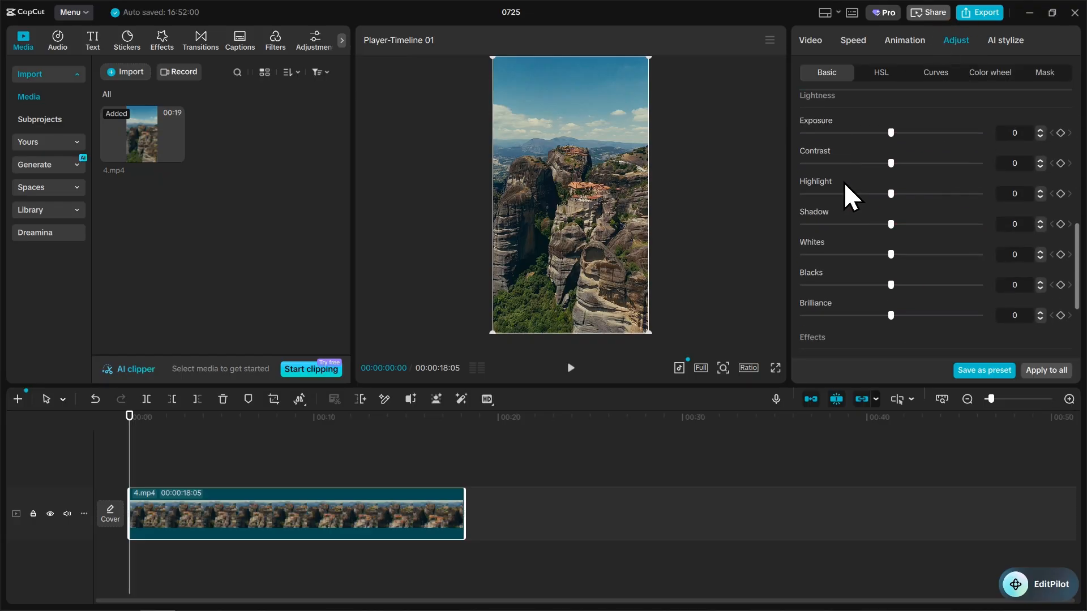
scroll(894, 158, "up", 3)
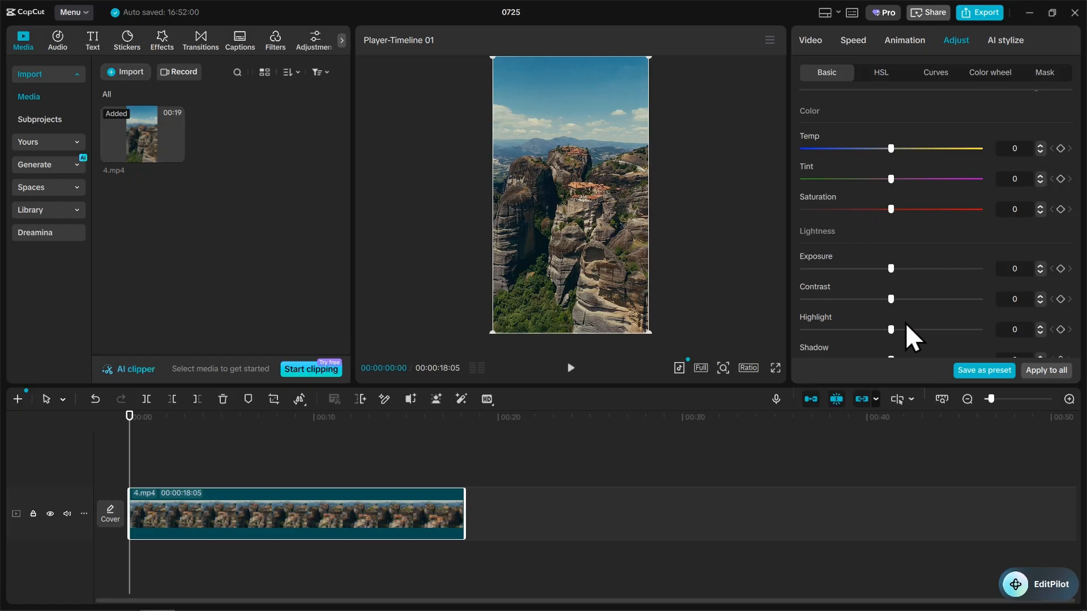
left_click_drag(892, 270, 900, 300)
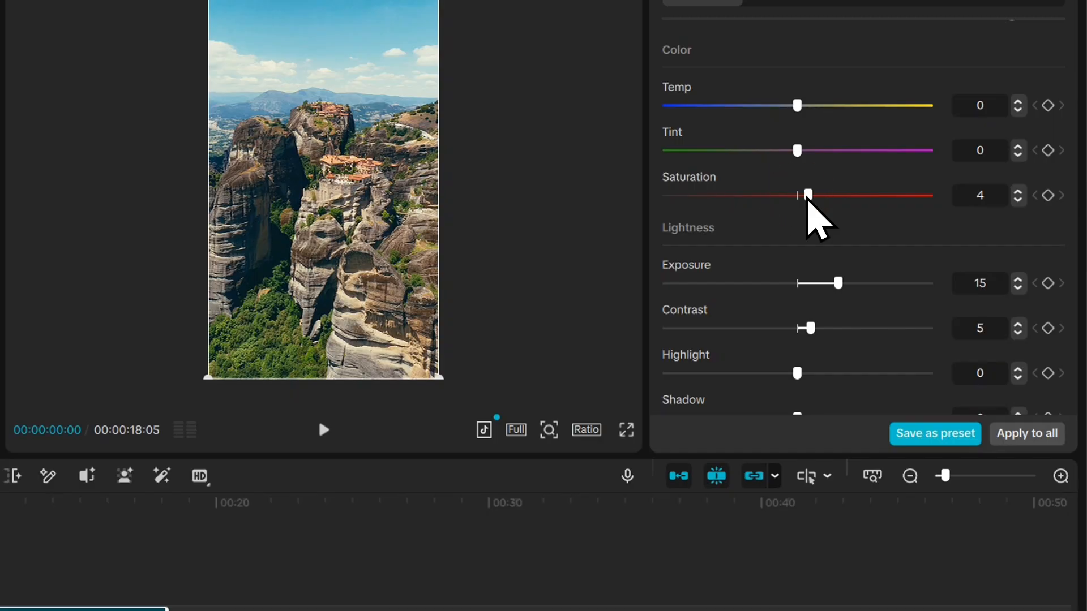
left_click(318, 433)
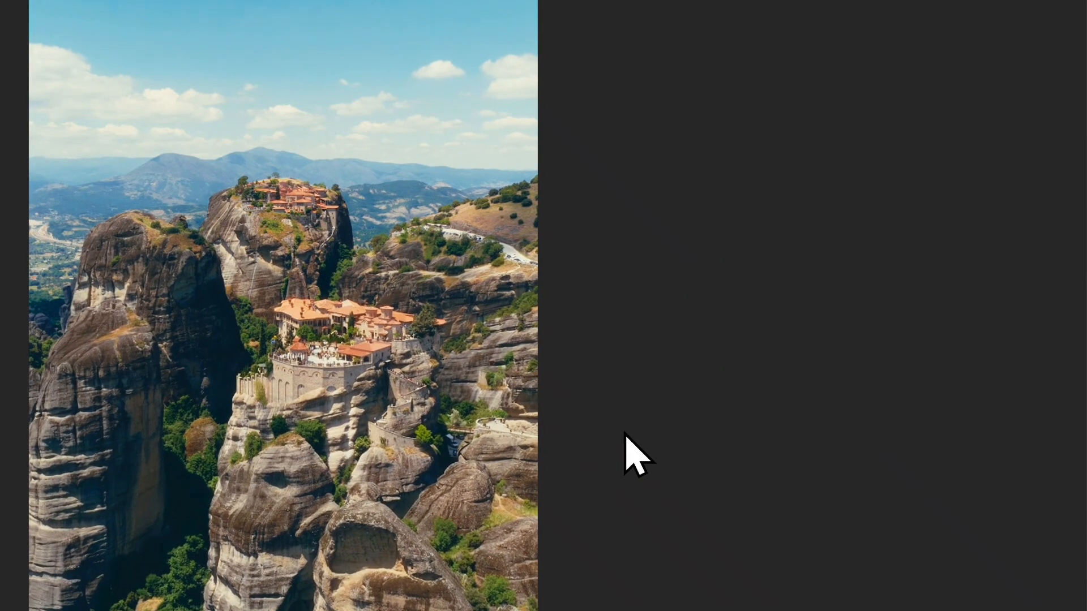
left_click(624, 432)
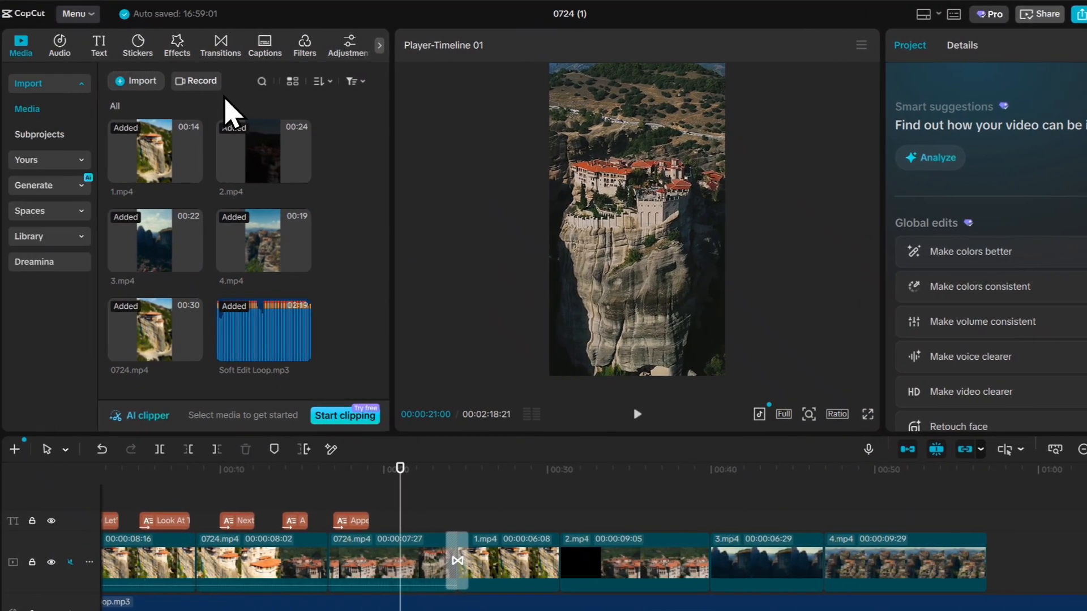
Add the trending video effect Leak 2 above the captions at about 21 seconds, over the third 0724.mp4 clip.
left_click(137, 45)
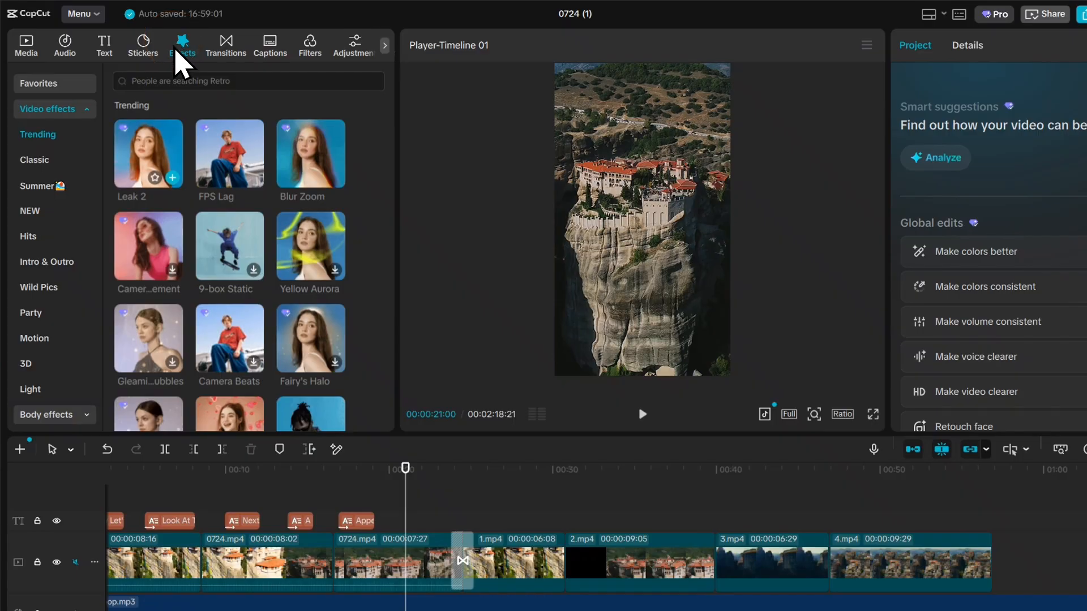
left_click_drag(159, 176, 408, 535)
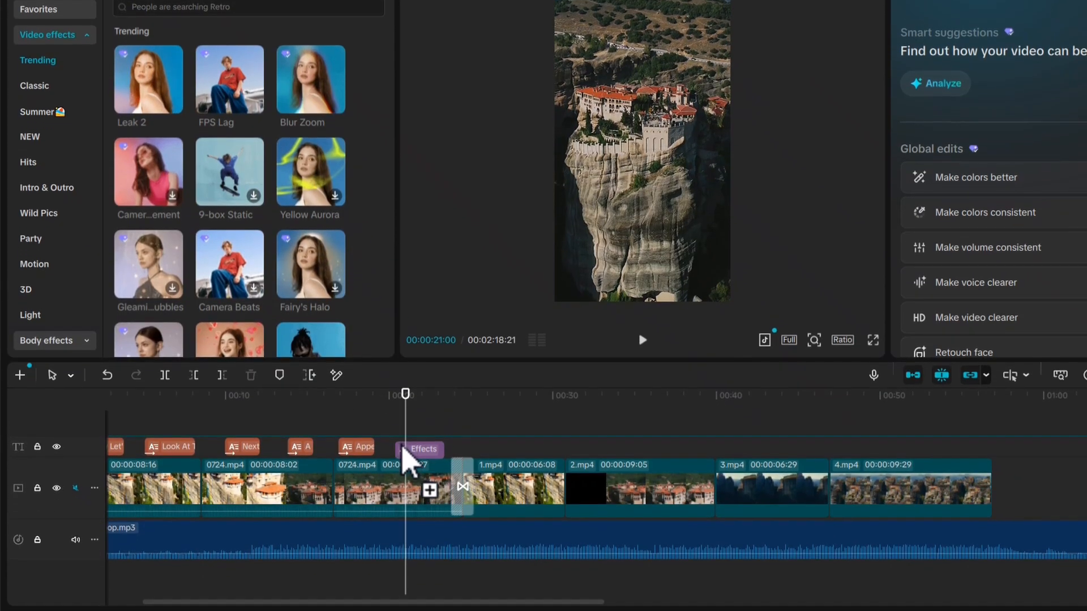
left_click_drag(402, 447, 400, 450)
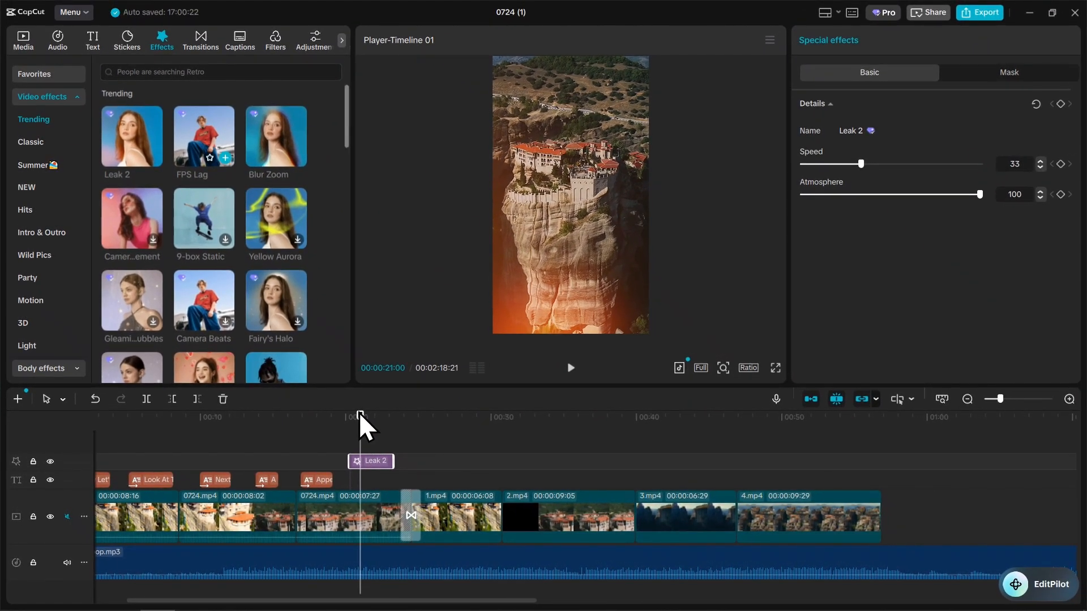
Add the trending effects FPS Lag, Blur Zoom, Camer...ement, 9-box Static and Yellow Aurora after Leak 2, spaced from about 25 to 46 seconds.
left_click_drag(214, 148, 424, 461)
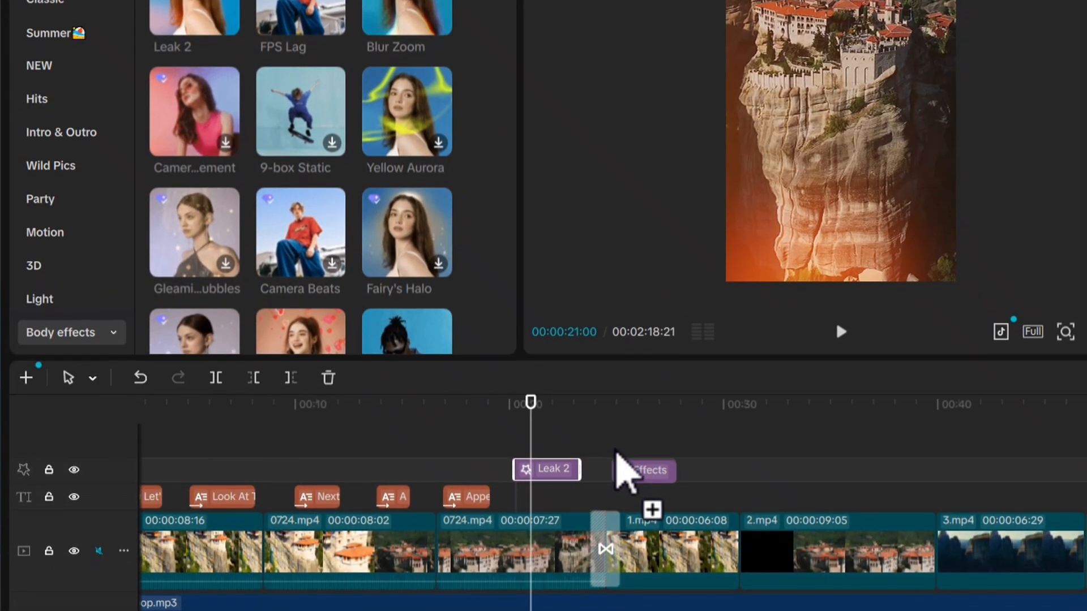
left_click_drag(616, 450, 616, 474)
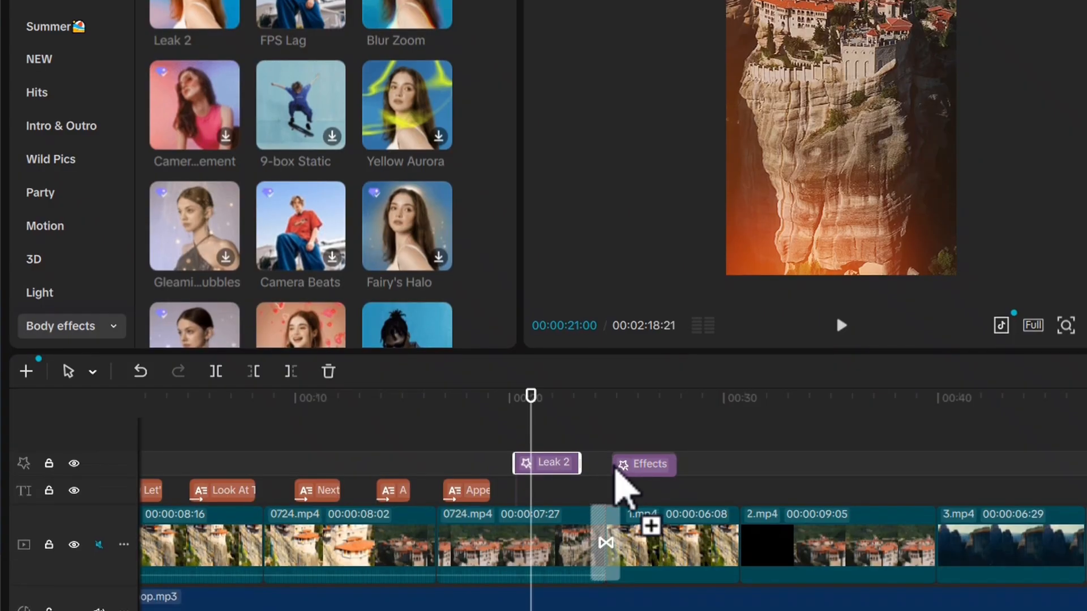
left_click_drag(396, 8, 670, 476)
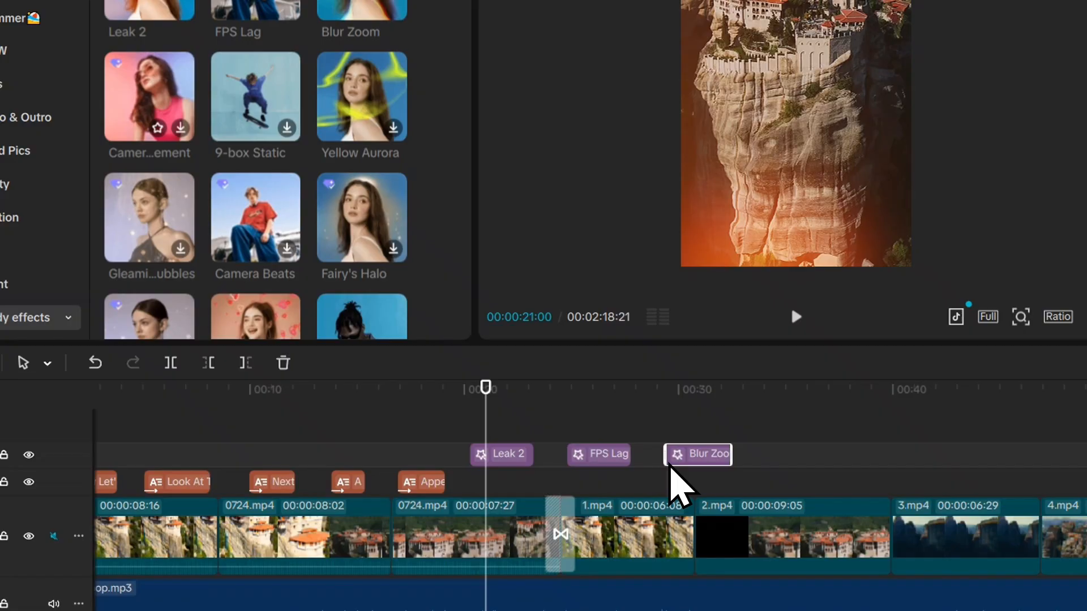
left_click_drag(164, 96, 748, 453)
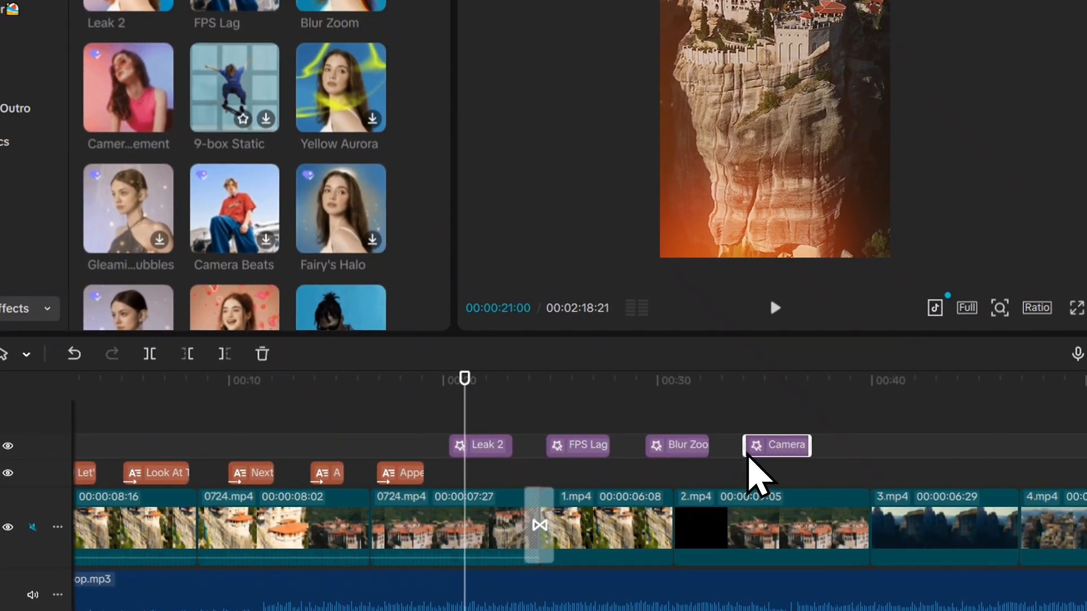
left_click_drag(233, 82, 891, 524)
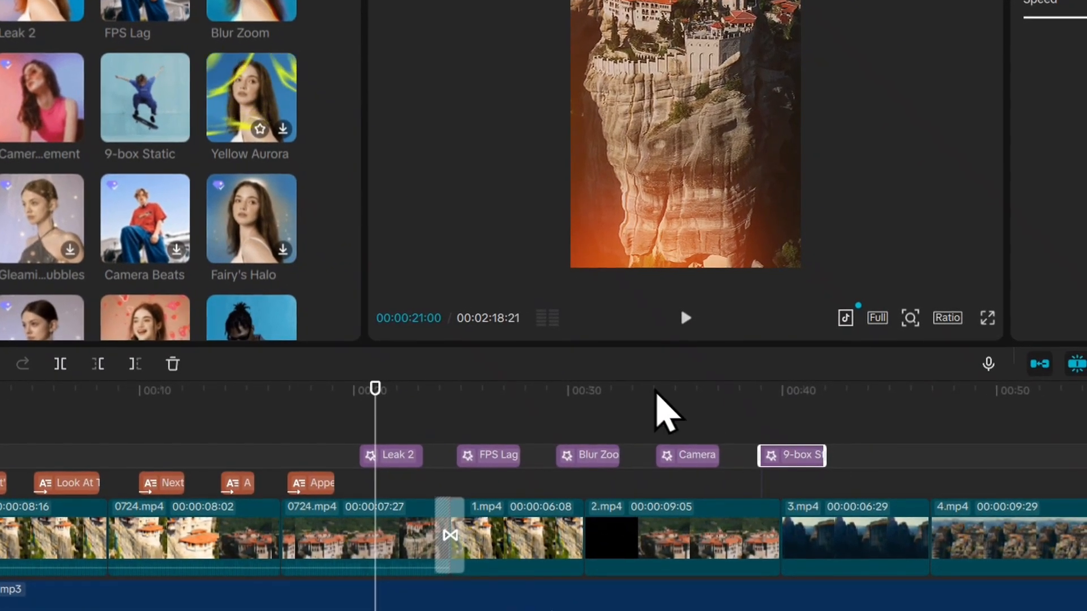
left_click(282, 129)
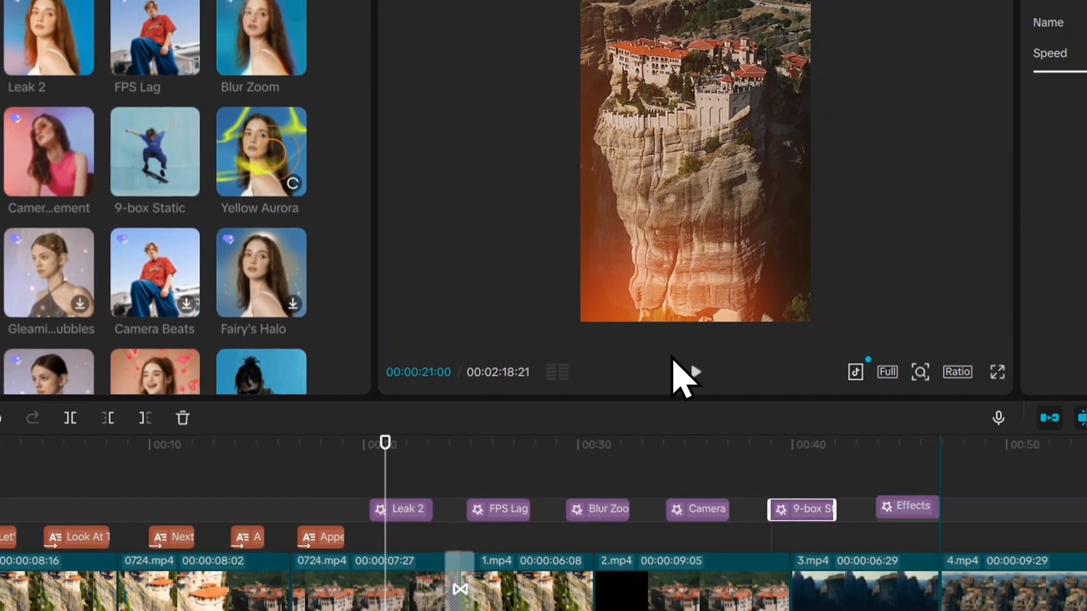
left_click_drag(673, 356, 864, 518)
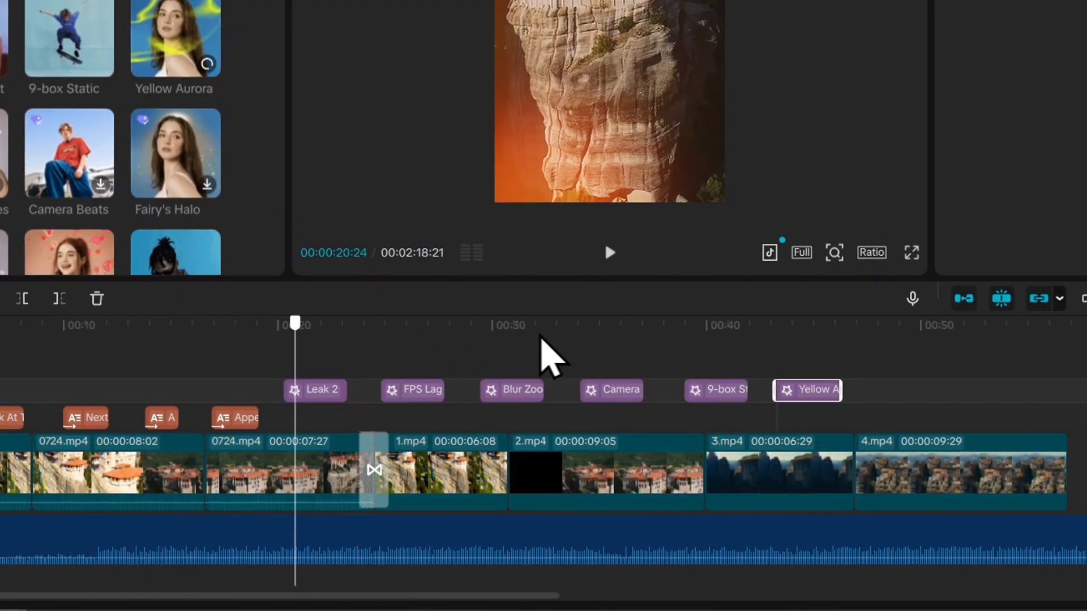
Play the video in full screen from just before Leak 2 to preview the added effects, and leave full screen.
left_click(285, 334)
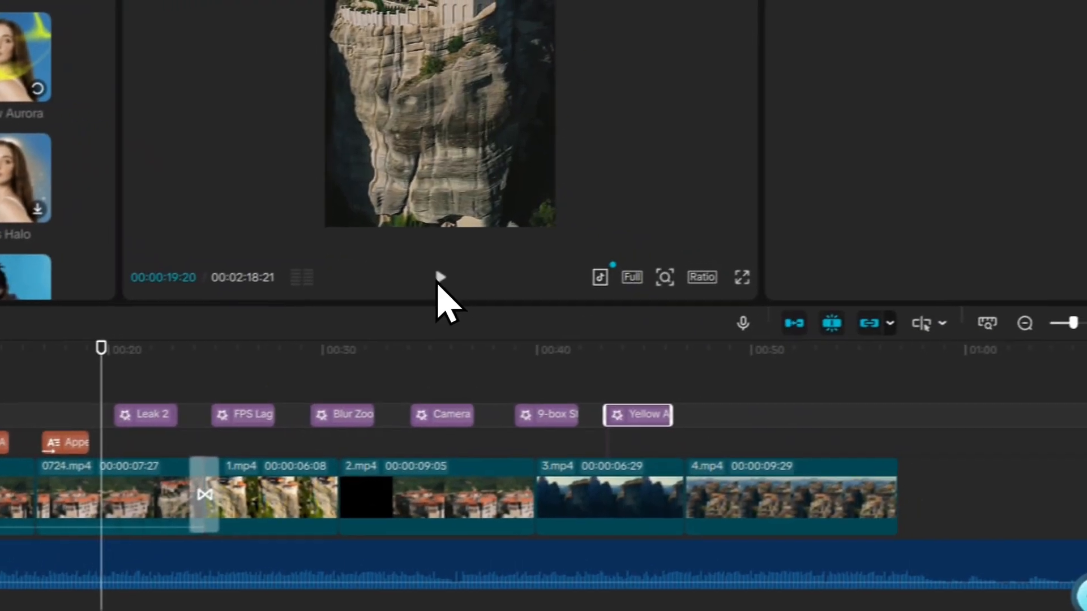
left_click(610, 253)
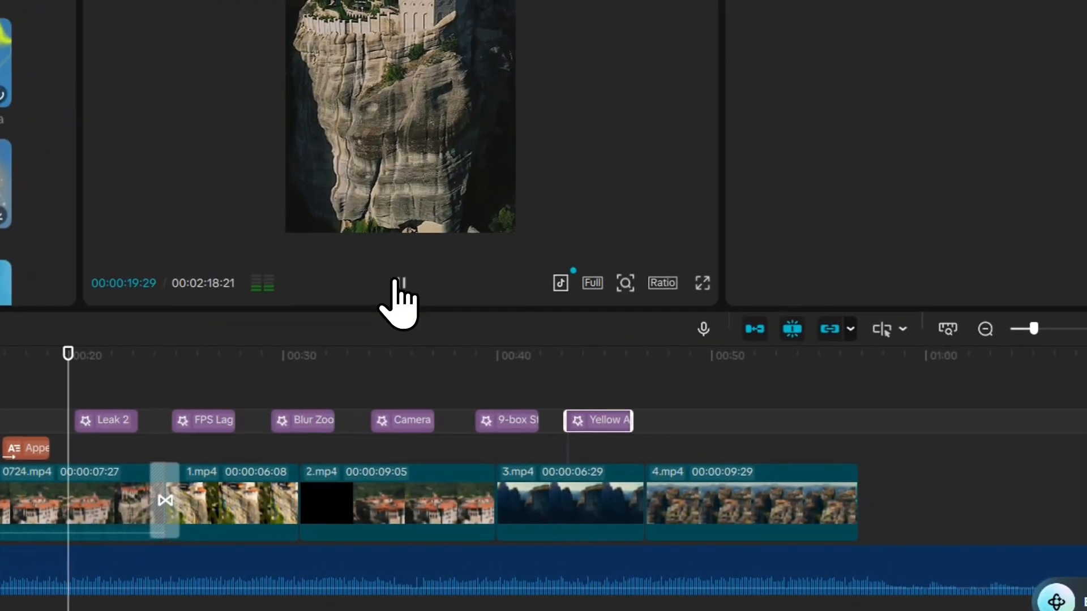
left_click(911, 252)
left_click(700, 286)
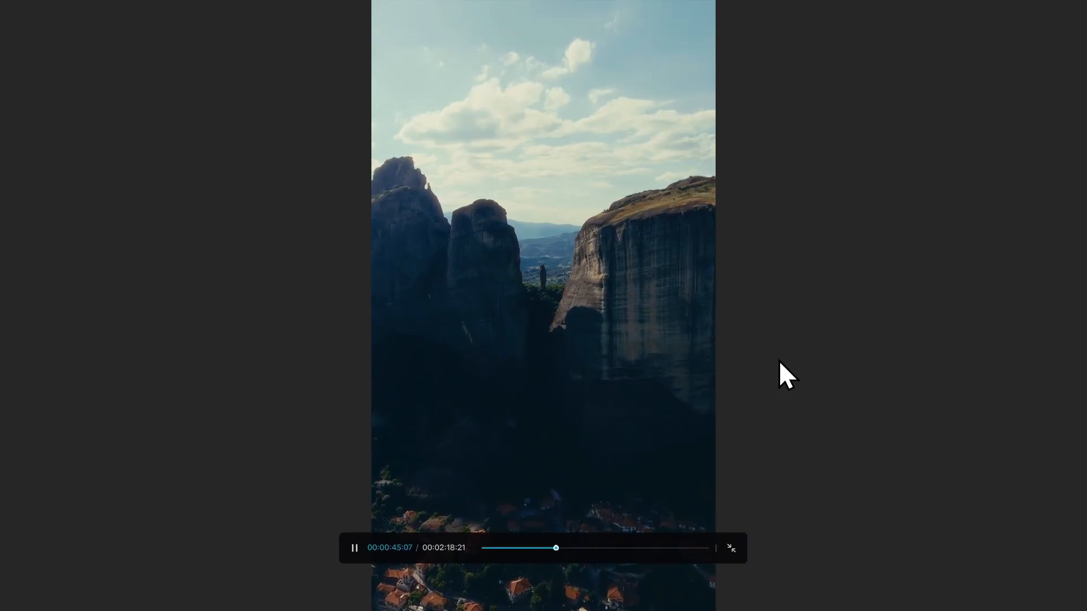
left_click(779, 359)
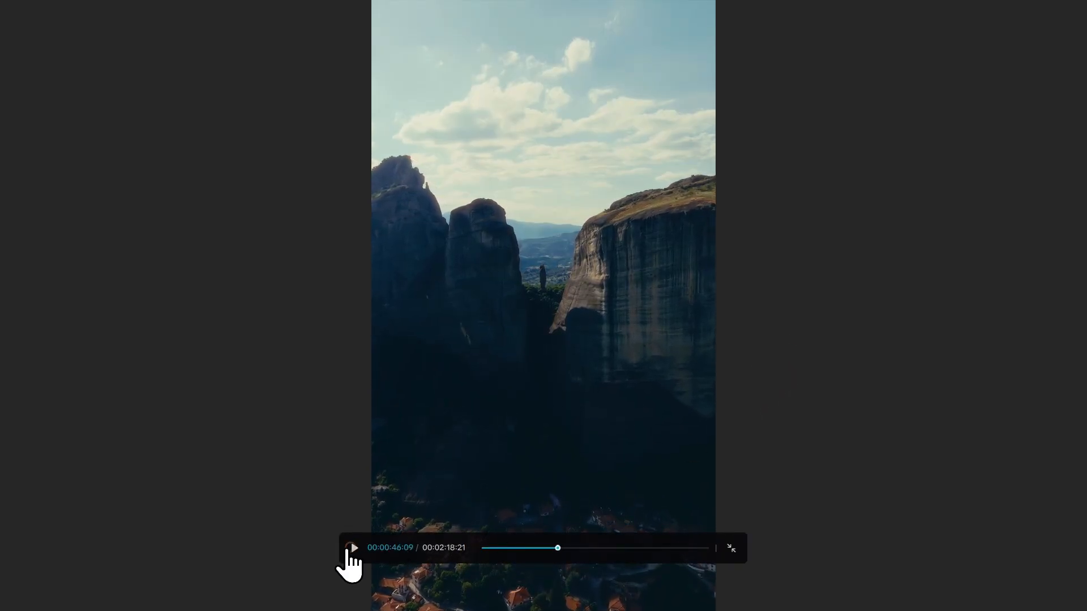
key("Escape")
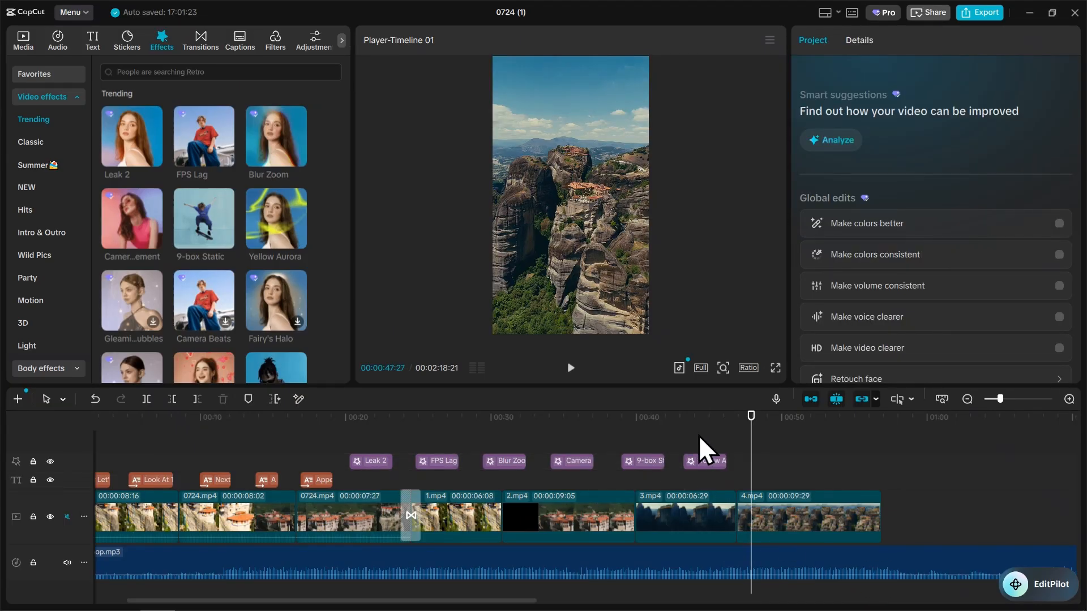
Delete the five video effects that follow Leak 2, and play the remaining edit in full screen from about 17 seconds.
left_click_drag(727, 433, 645, 471)
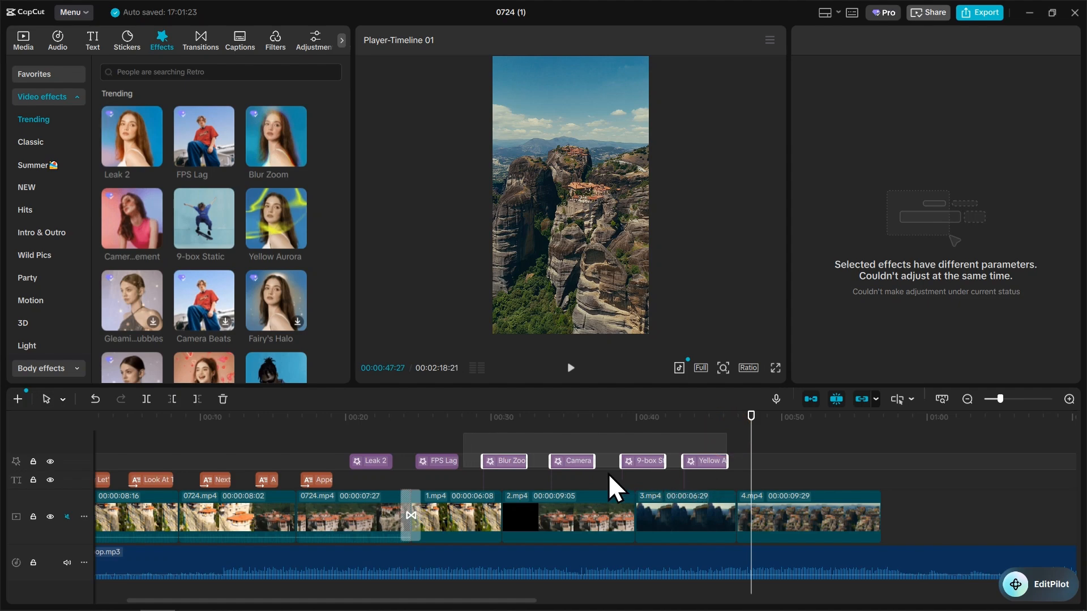
left_click_drag(474, 484, 439, 487)
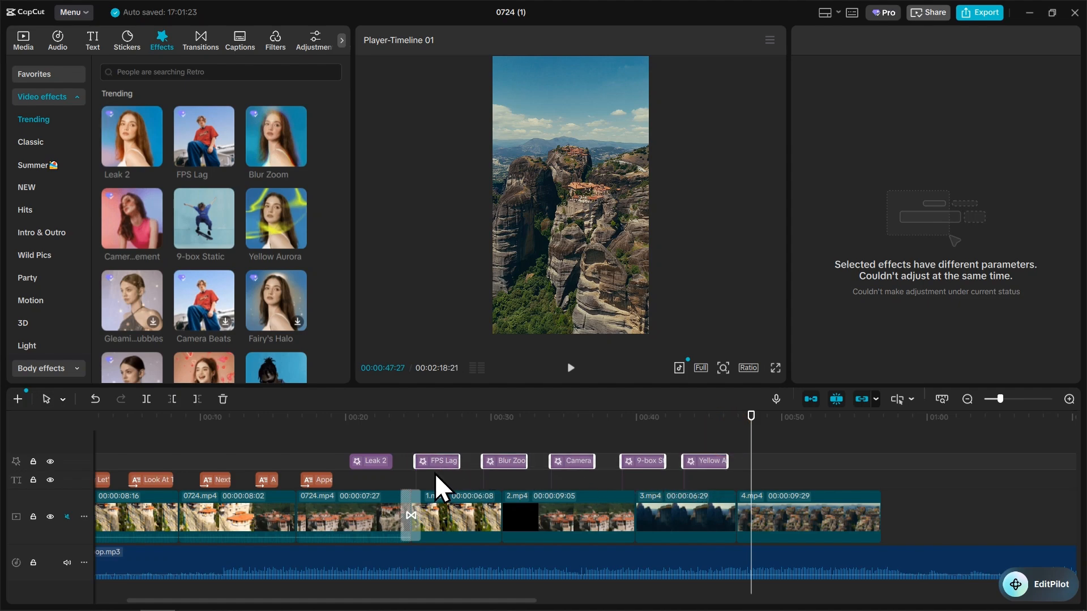
key("Delete")
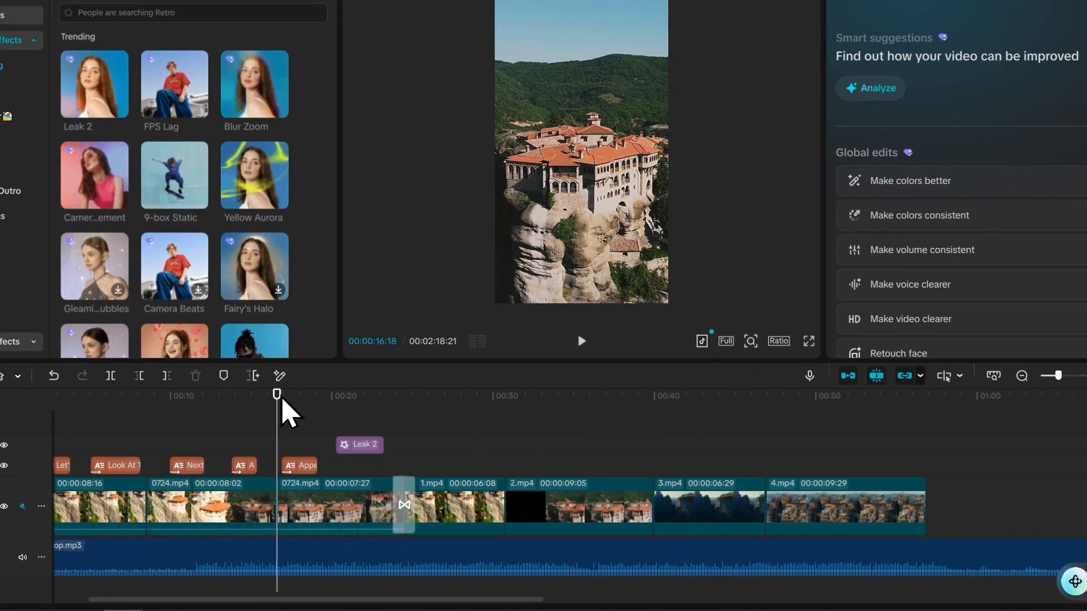
left_click(809, 341)
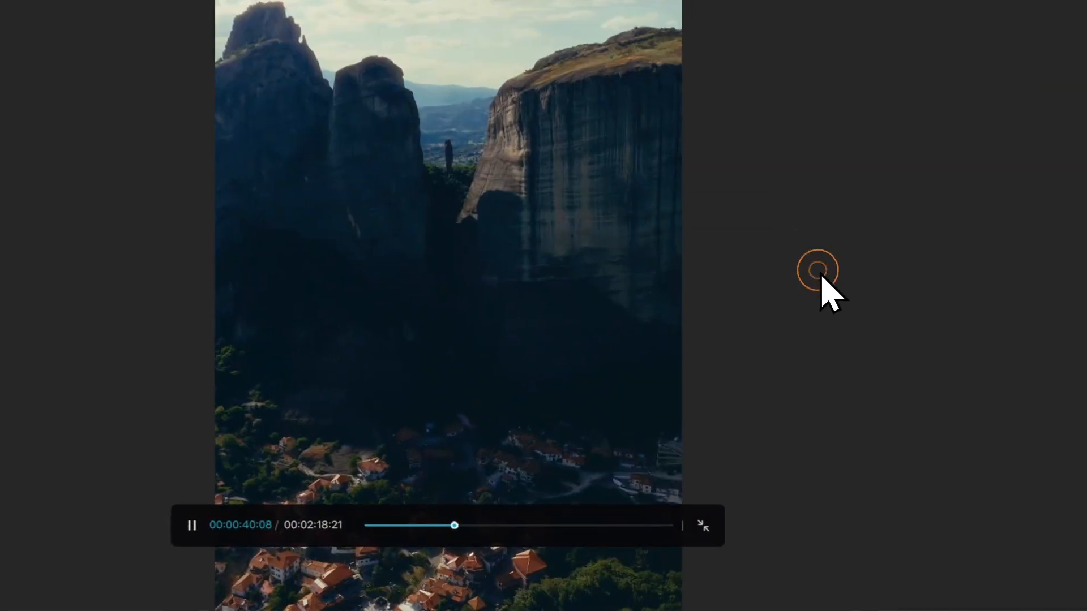
left_click(270, 536)
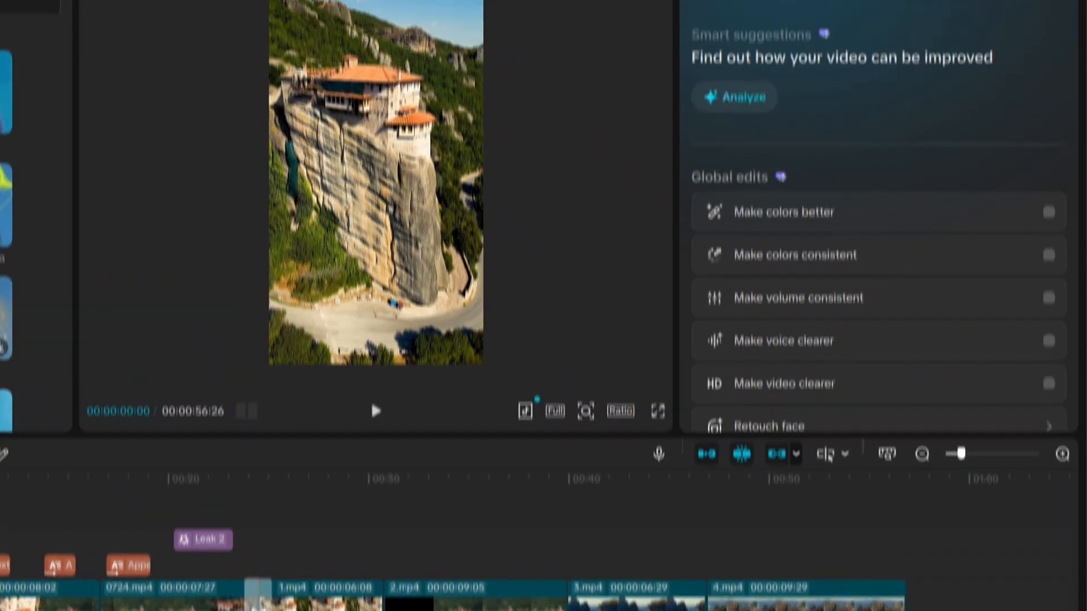
Set up an export of Timeline 01 to the Demo folder on drive F, with Video 1 as the file name.
left_click(929, 8)
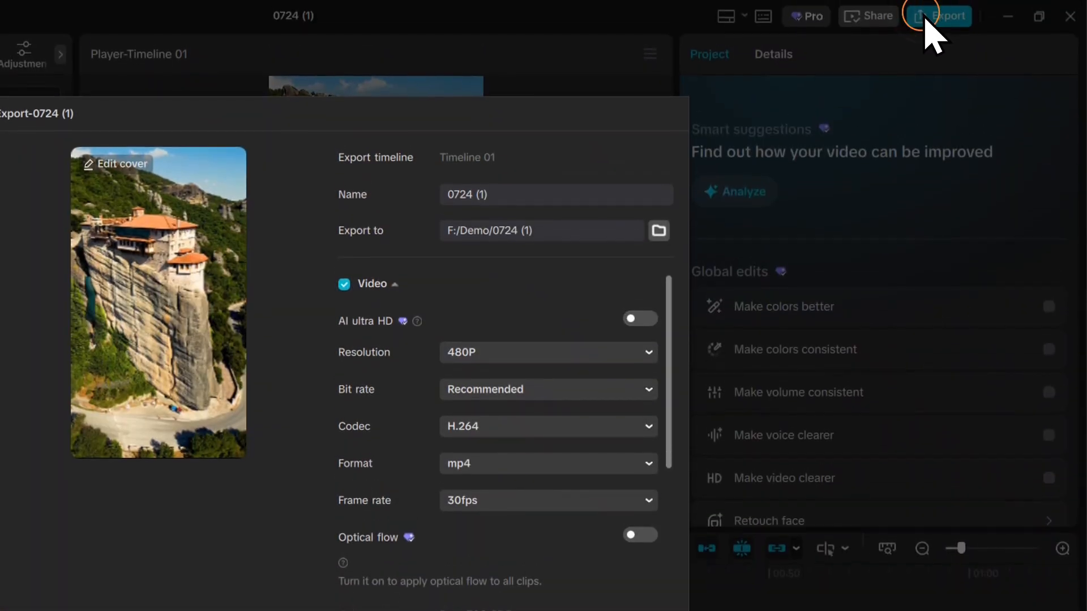
left_click(658, 232)
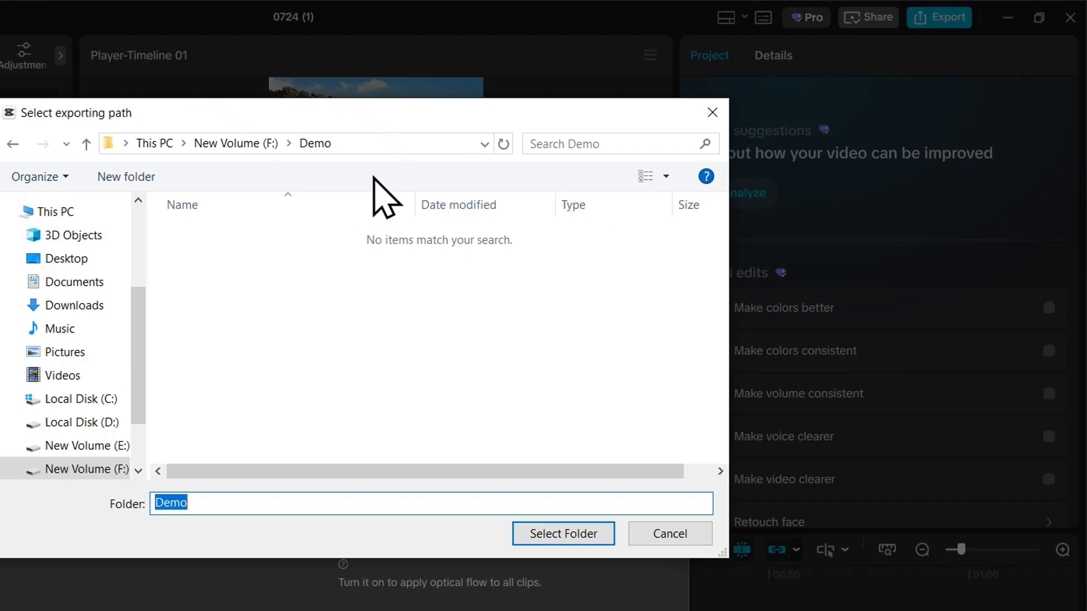
left_click(563, 534)
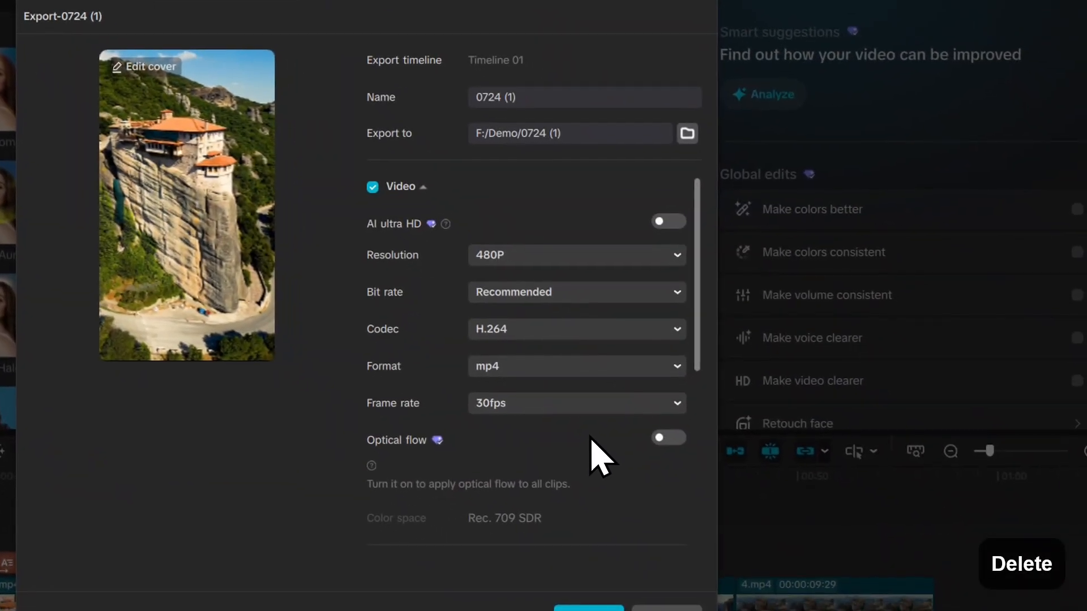
left_click(591, 437)
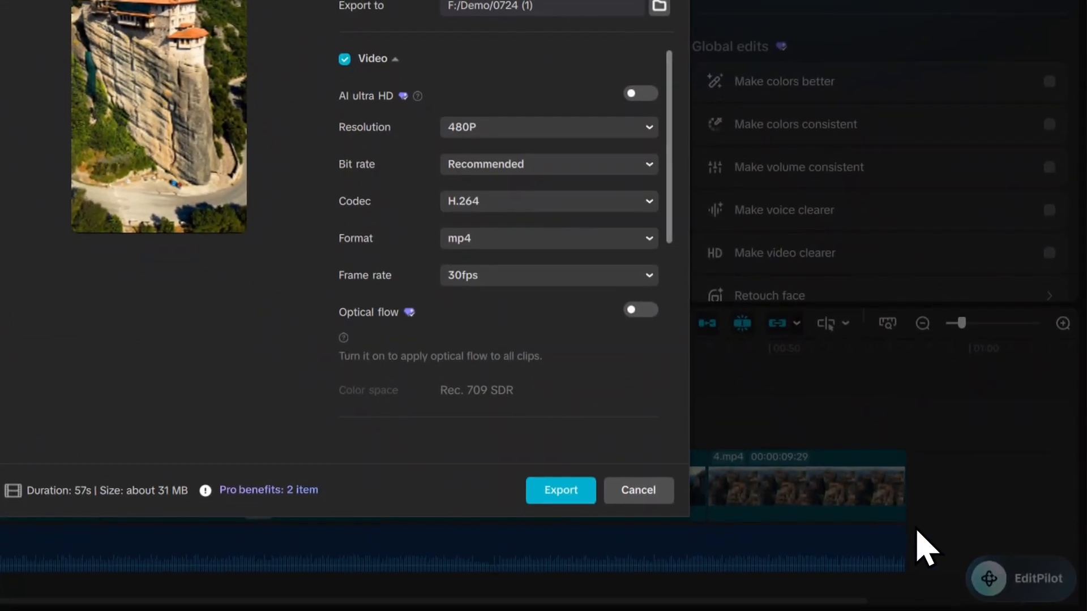
left_click(916, 530)
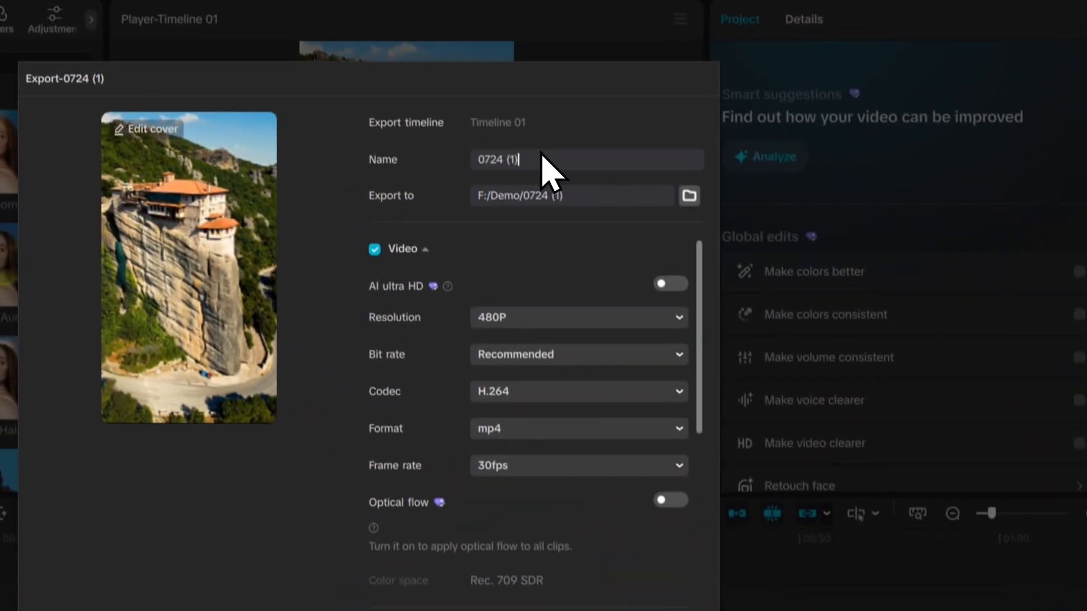
triple_click(550, 192)
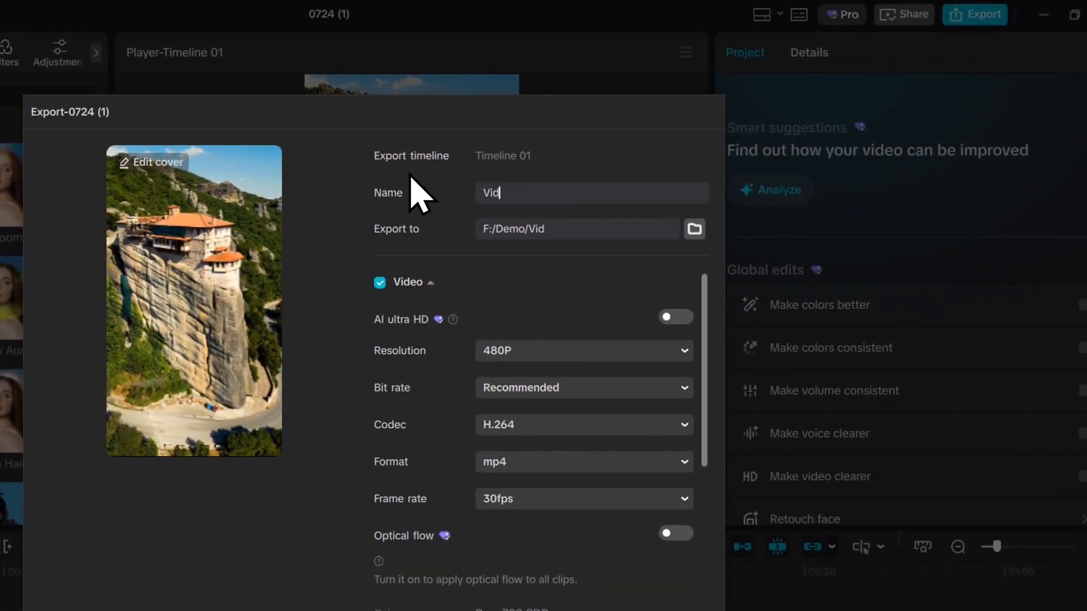
type("Video 1")
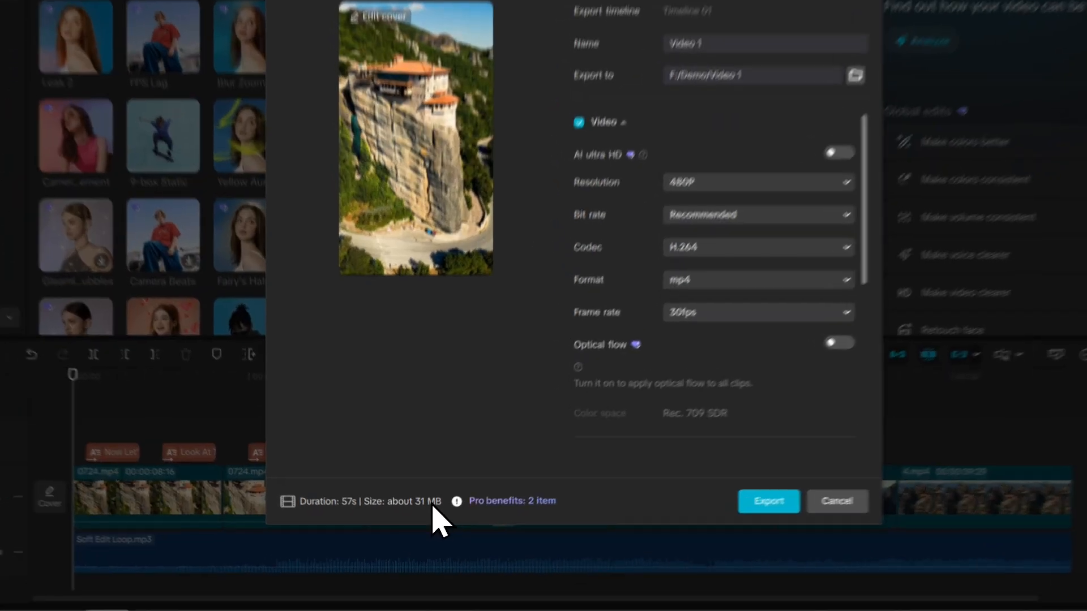
Export the video at 1080P resolution with the Higher bit rate, keeping H.264, mp4 and 30fps.
left_click(418, 521)
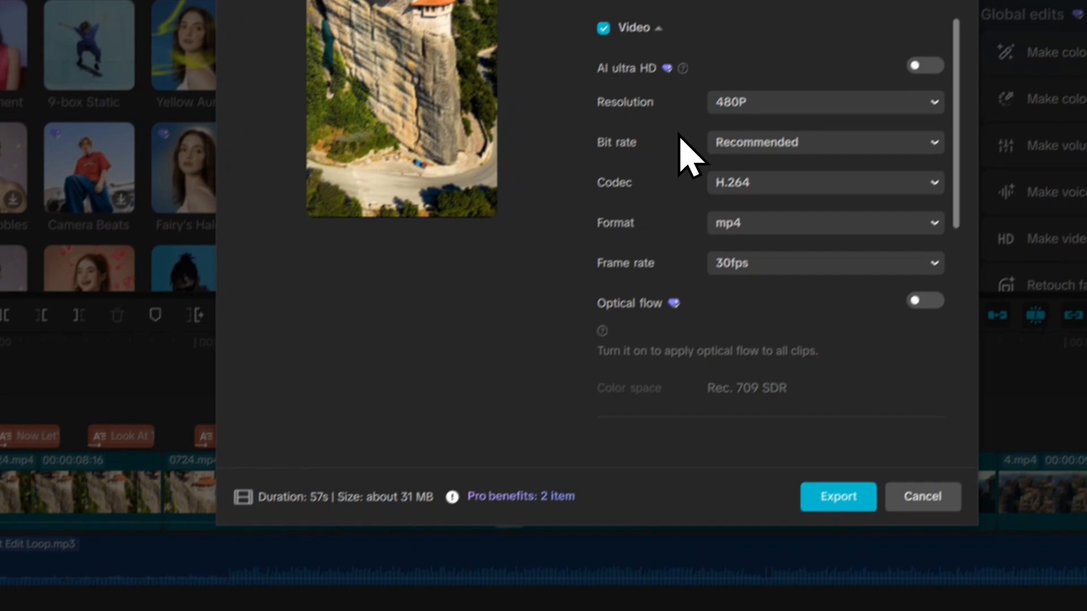
left_click(758, 80)
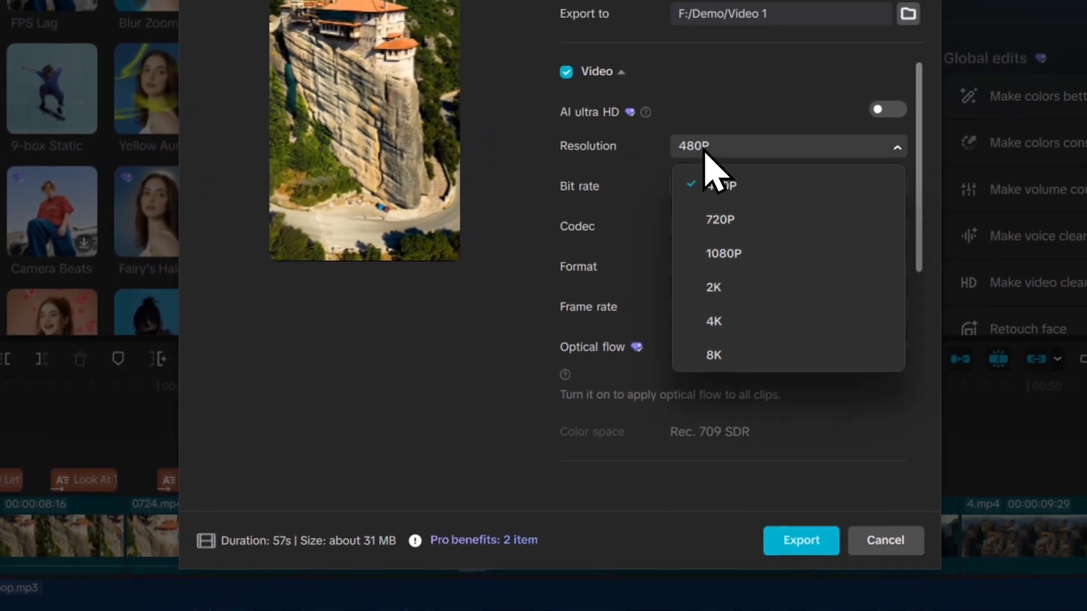
left_click(718, 258)
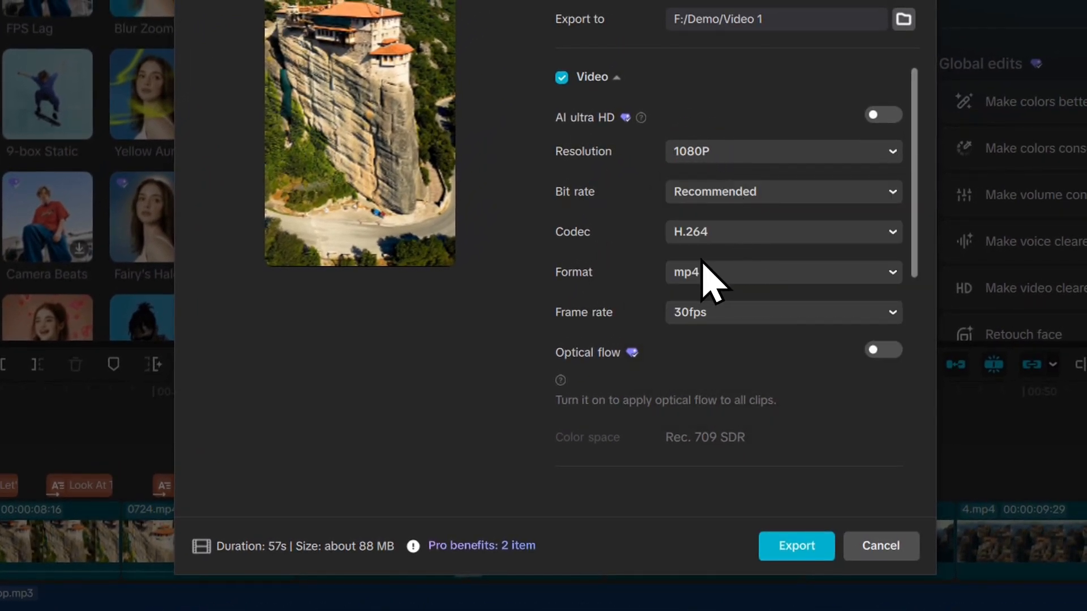
left_click(647, 199)
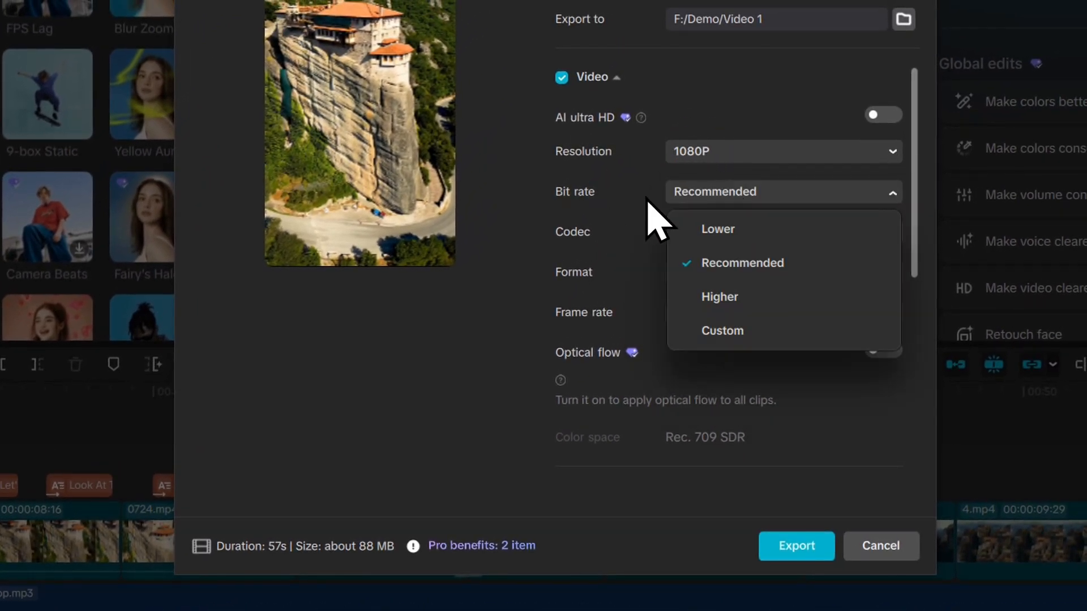
left_click(692, 192)
left_click(731, 297)
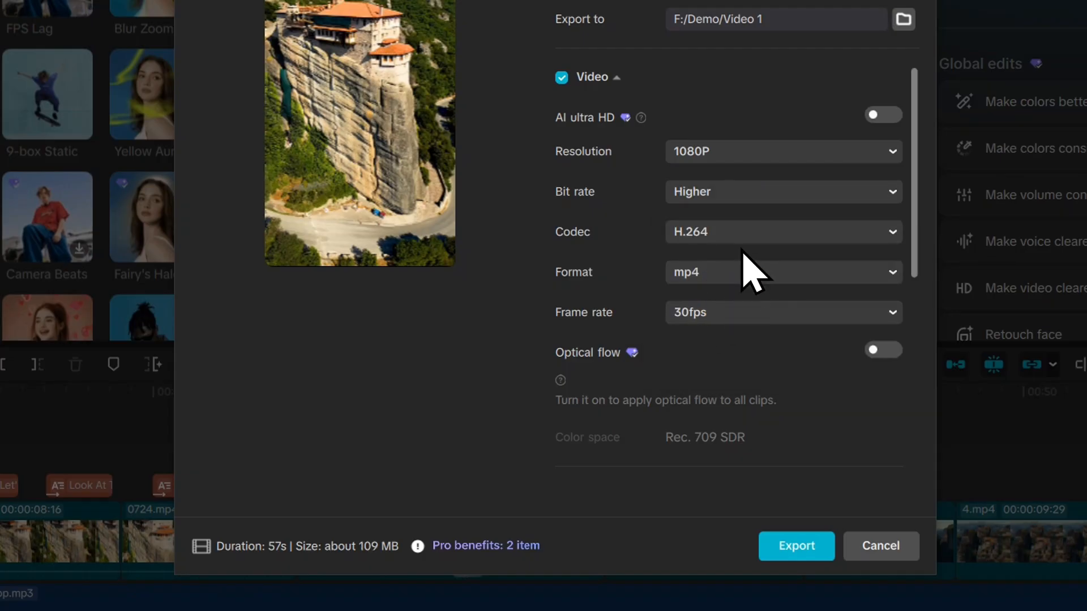
left_click(689, 316)
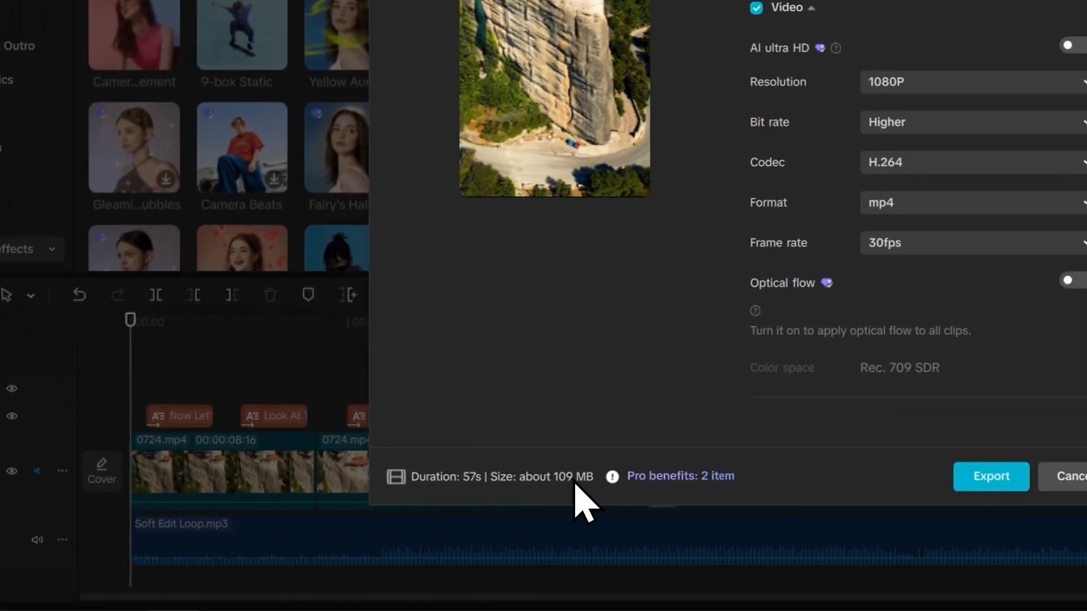
left_click(375, 546)
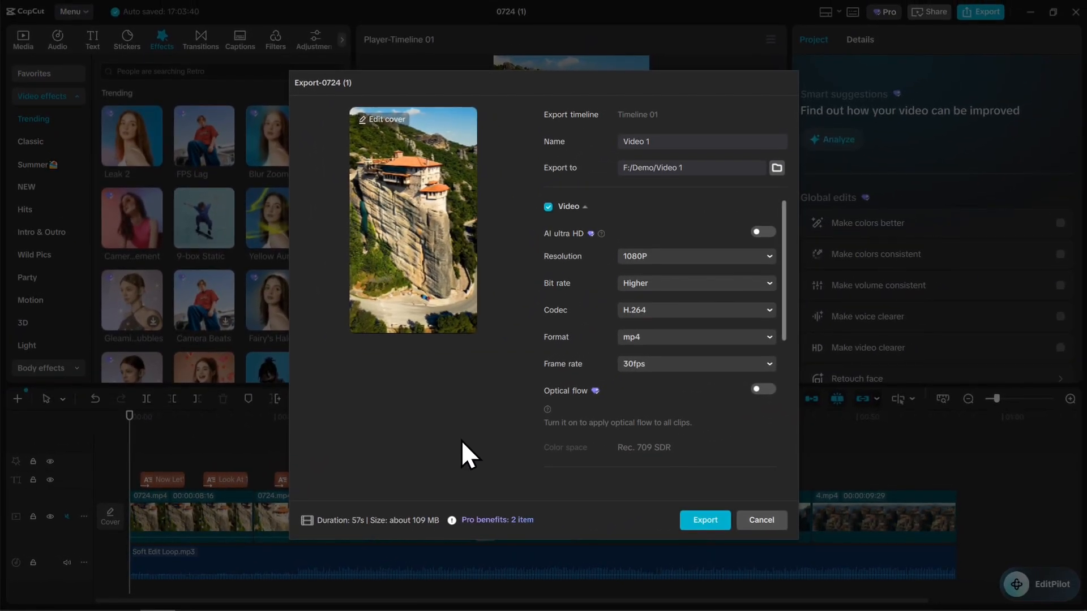
left_click(716, 520)
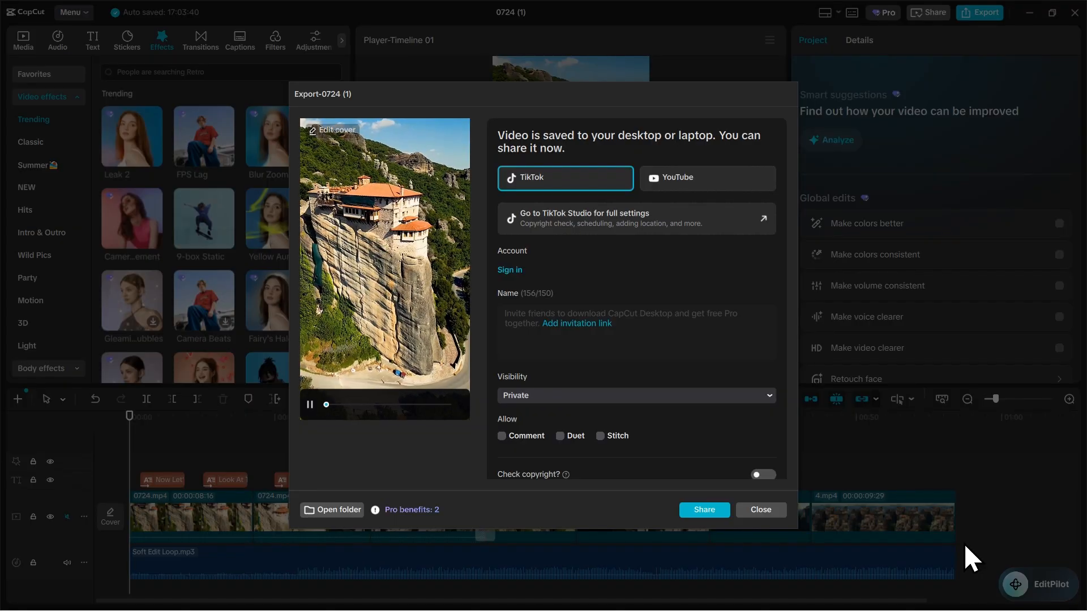
Open the folder holding the exported files and play Video 1.mp4.
left_click(963, 543)
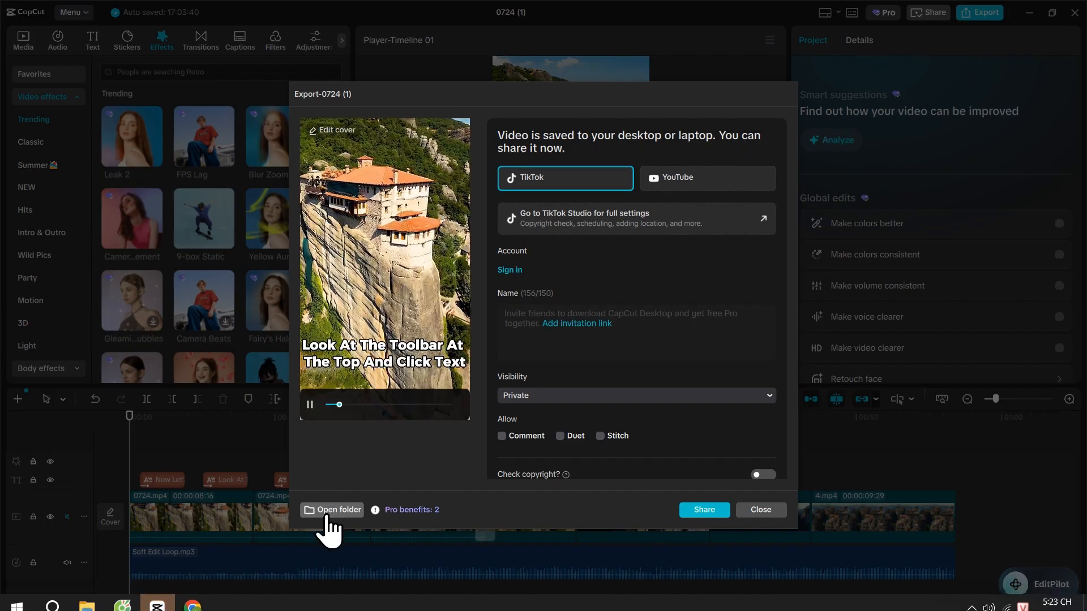
left_click(335, 511)
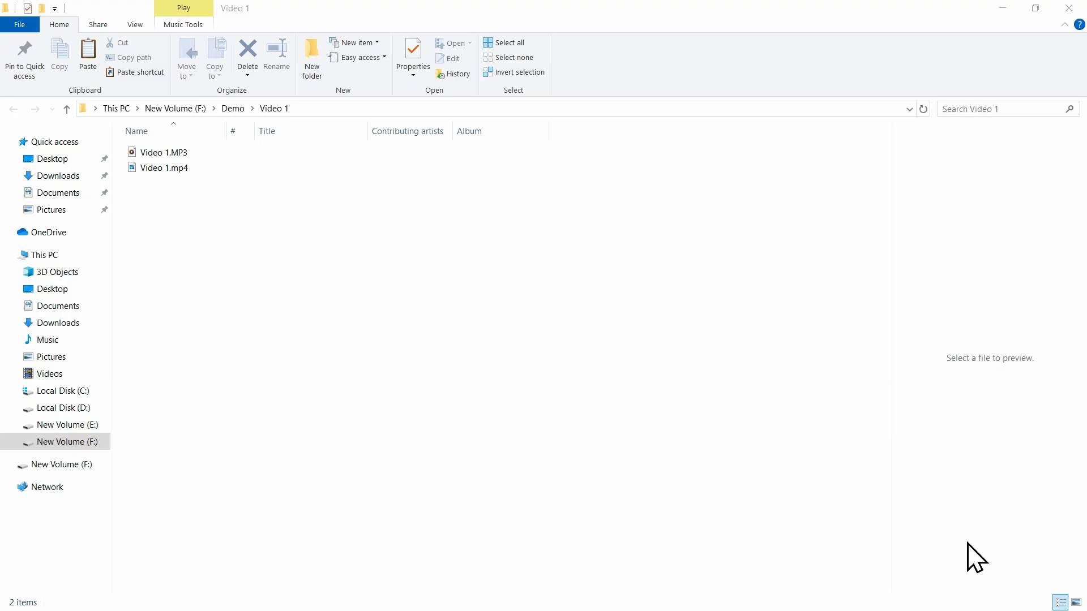
double_click(159, 170)
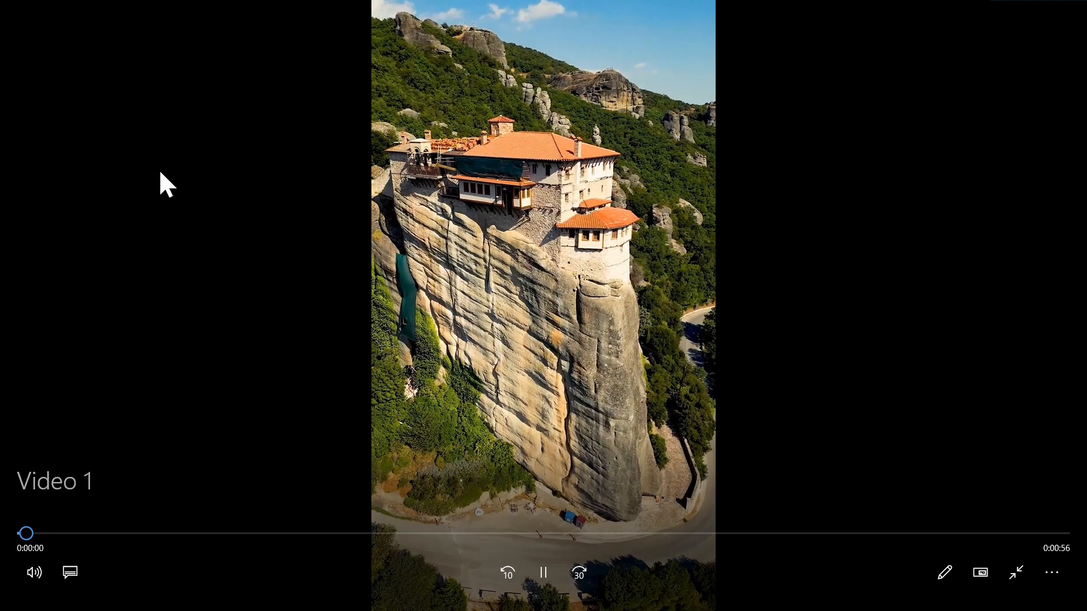